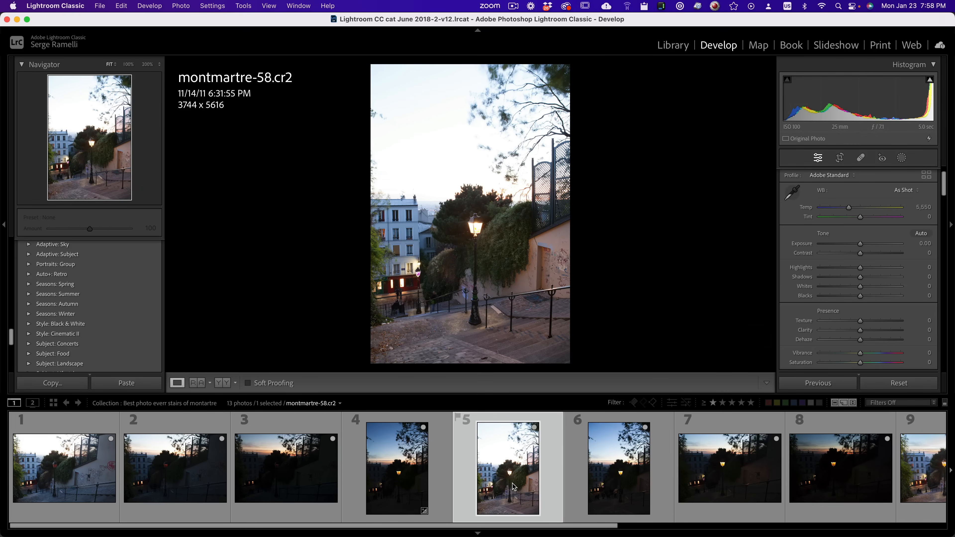
Compare the evening staircase exposures by viewing montmartre-57, 59, 68, 69 and 70 one after another
{"action": "left_click", "coordinate": [416, 473]}
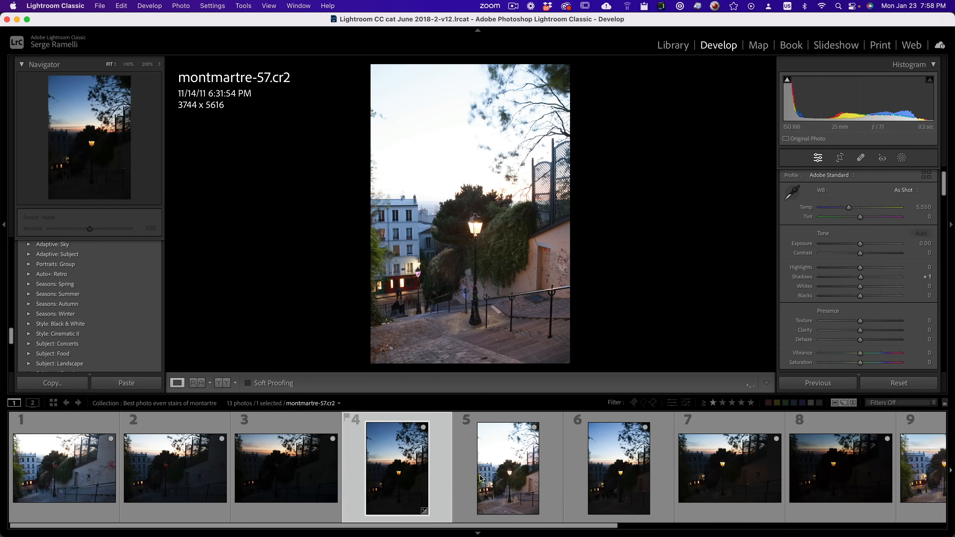
{"action": "left_click", "coordinate": [614, 483]}
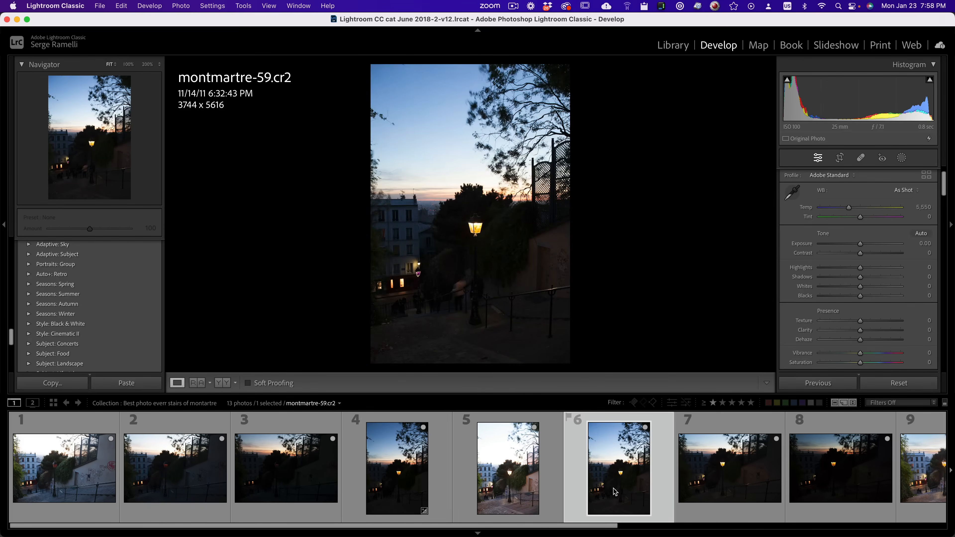
{"action": "left_click_drag", "start_coordinate": [602, 526], "coordinate": [693, 526]}
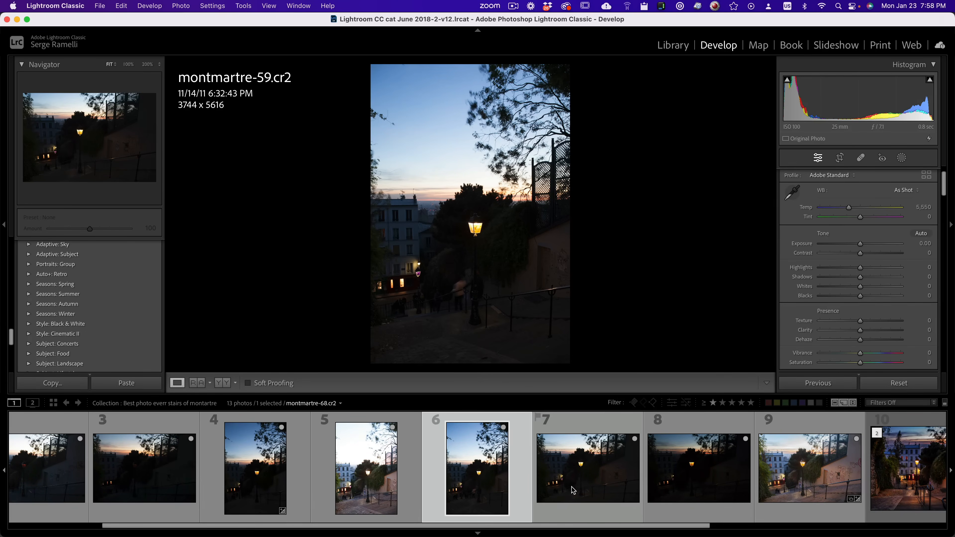
{"action": "left_click", "coordinate": [589, 485]}
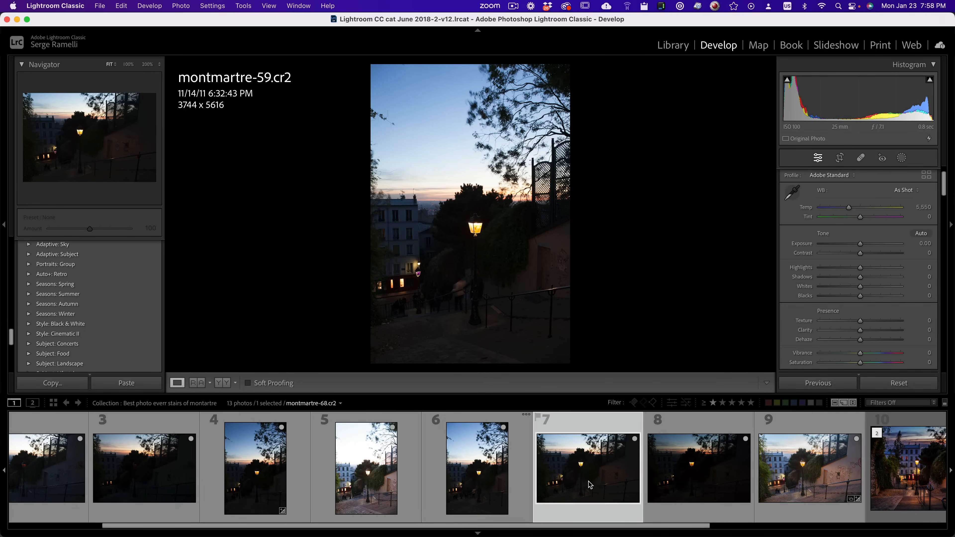
{"action": "left_click", "coordinate": [705, 482]}
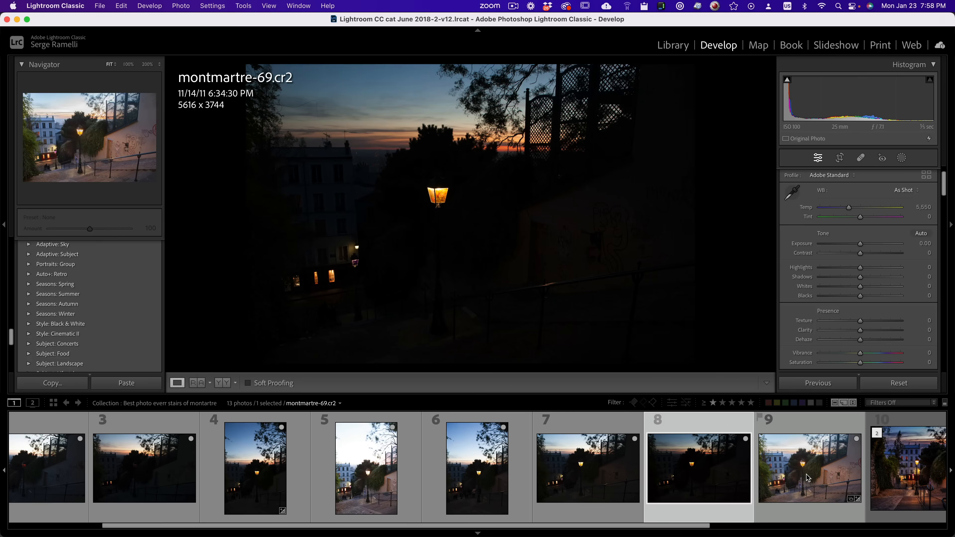
{"action": "left_click", "coordinate": [807, 478]}
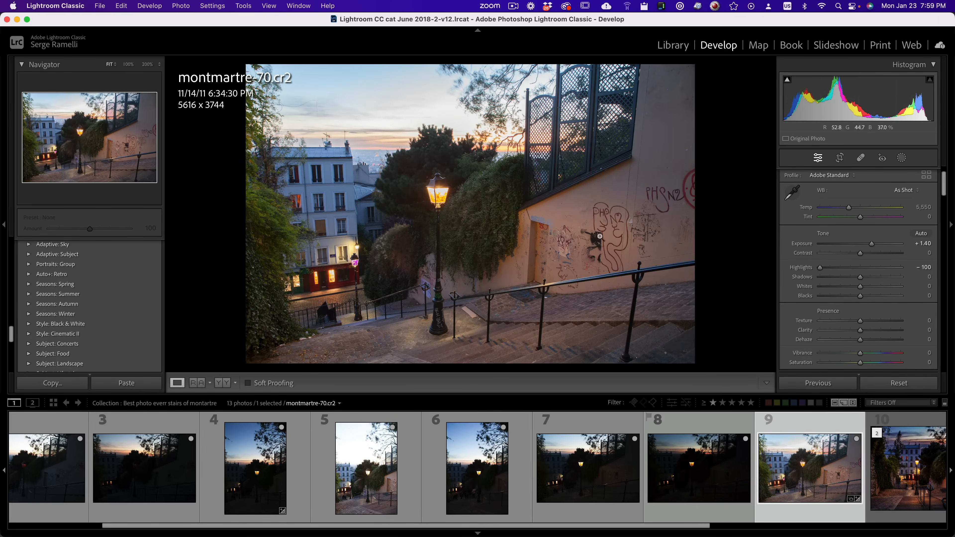
Compare montmartre-71.cr2 with the darker montmartre-72.cr2 and open montmartre-71.cr2 for editing
{"action": "left_click_drag", "start_coordinate": [705, 527], "coordinate": [940, 526]}
{"action": "left_click", "coordinate": [680, 471]}
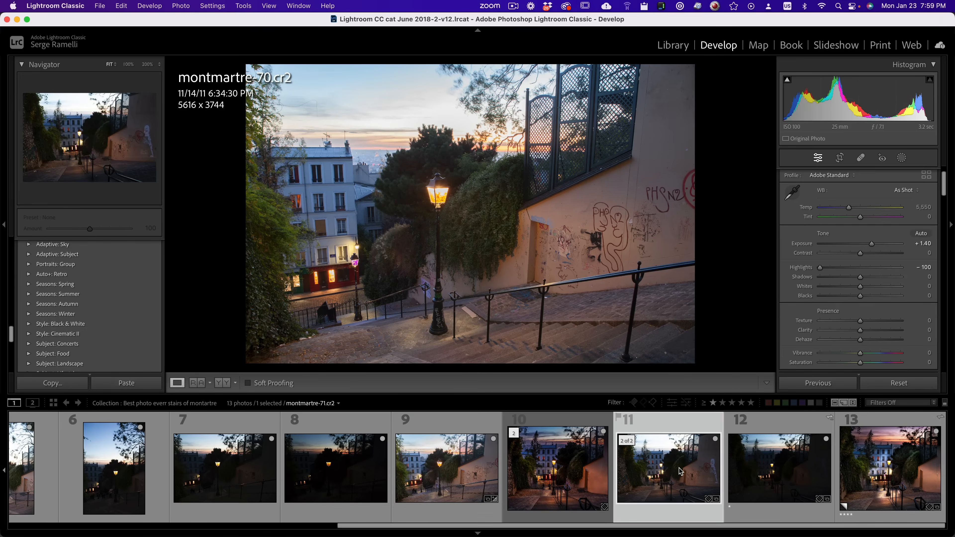
{"action": "left_click", "coordinate": [766, 468]}
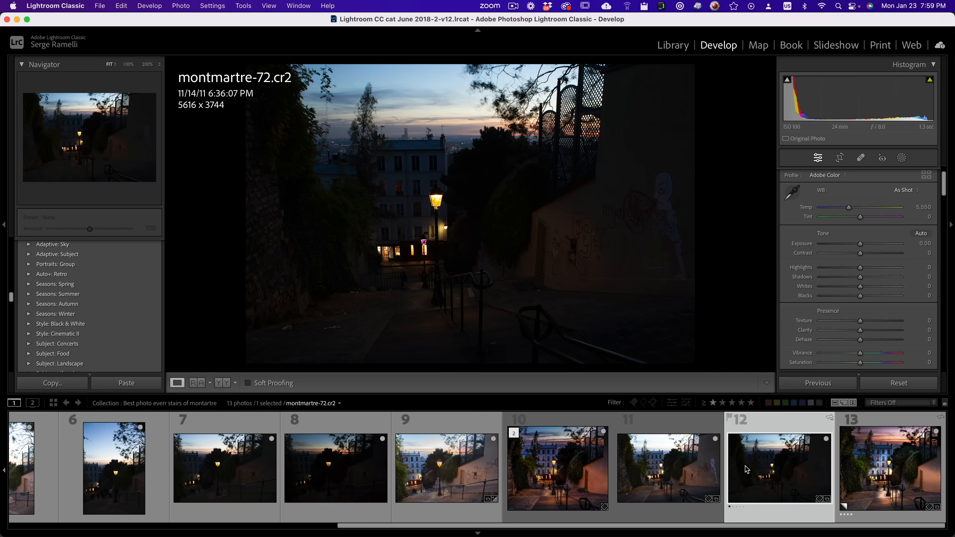
{"action": "left_click", "coordinate": [670, 466]}
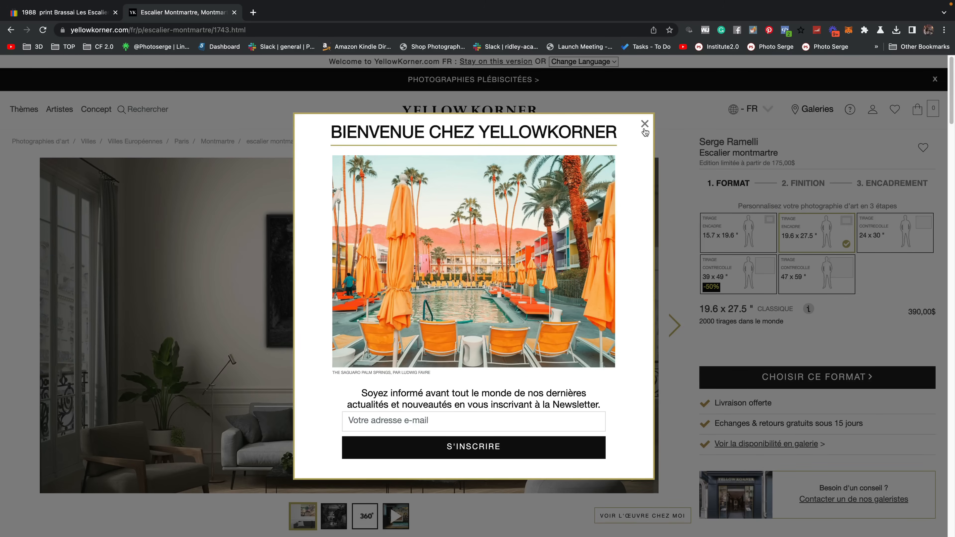
On the YellowKorner page in the browser, dismiss the newsletter popup and browse the images of the Escalier montmartre print
{"action": "left_click", "coordinate": [644, 142]}
{"action": "left_click", "coordinate": [674, 329]}
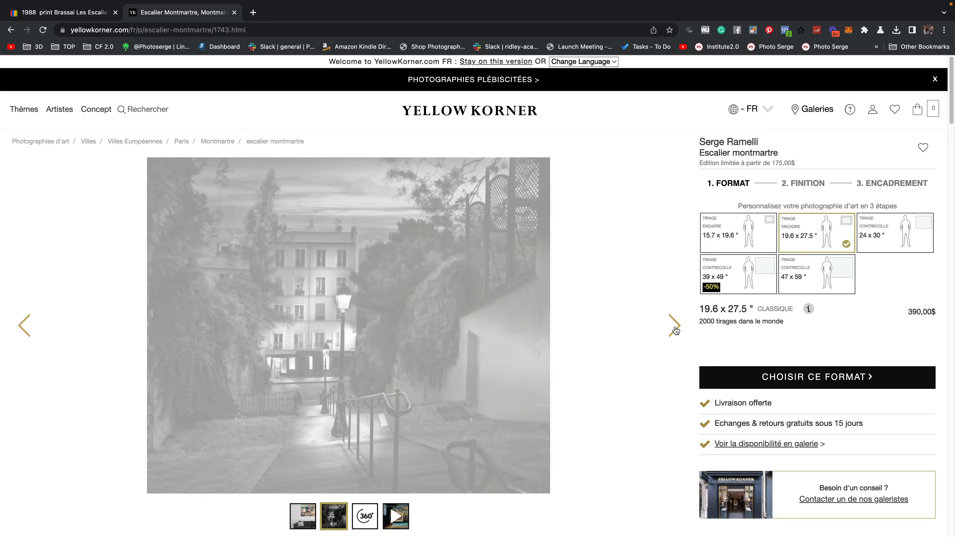
{"action": "left_click", "coordinate": [675, 329]}
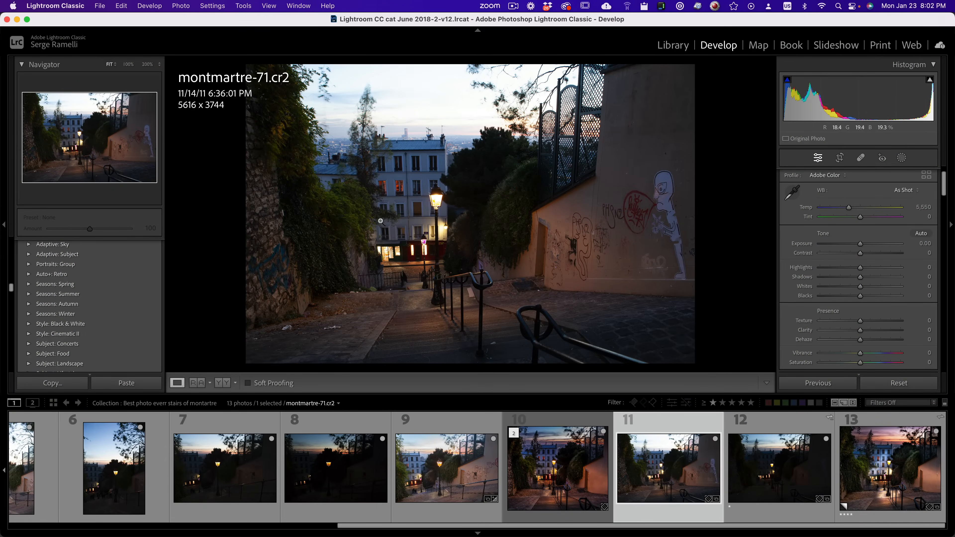
Back in Lightroom Classic, cycle through the photo info overlay on montmartre-71.cr2 and leave it hidden
{"action": "key", "text": "i"}
{"action": "key", "text": "i"}
{"action": "key", "text": "i"}
{"action": "key", "text": "i"}
{"action": "key", "text": "i"}
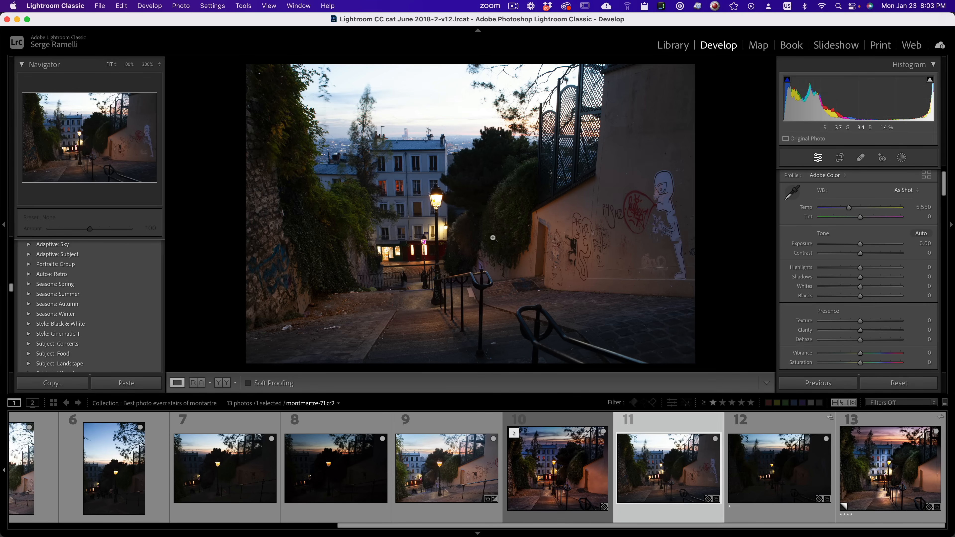
Balance the photo's tones with Shadows +100, Highlights -100, Blacks -25 and Whites +36
{"action": "left_click_drag", "start_coordinate": [865, 280], "coordinate": [940, 283]}
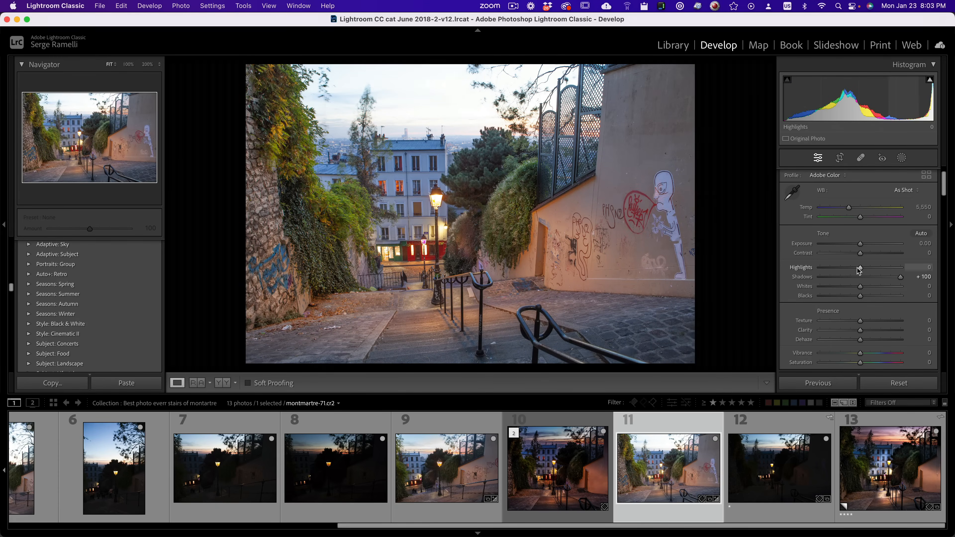
{"action": "left_click_drag", "start_coordinate": [861, 268], "coordinate": [744, 266]}
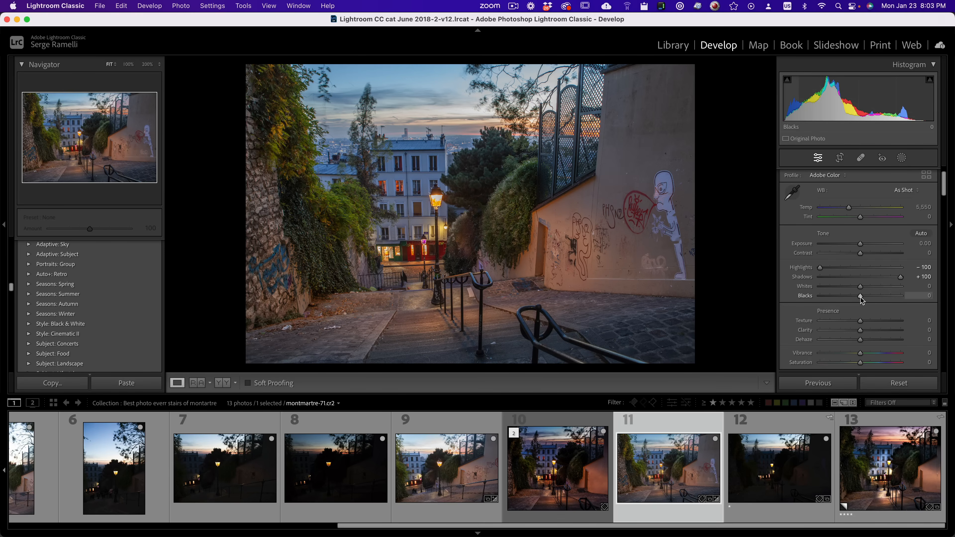
{"action": "left_click_drag", "start_coordinate": [860, 298], "coordinate": [849, 296]}
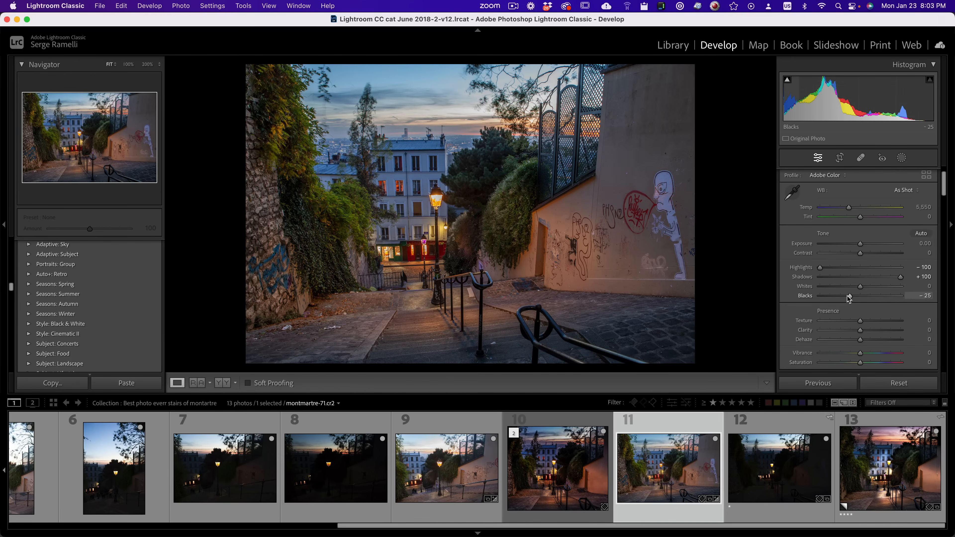
{"action": "key", "text": "alt"}
{"action": "mouse_move", "coordinate": [860, 287]}
{"action": "left_mouse_down"}
{"action": "mouse_move", "coordinate": [886, 288]}
{"action": "mouse_move", "coordinate": [875, 288]}
{"action": "left_mouse_up"}
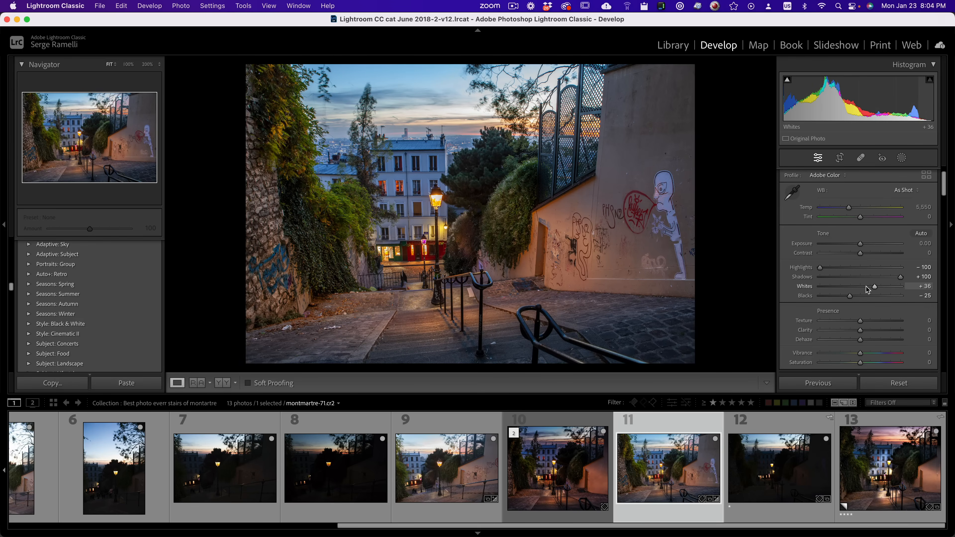
Set the photo's Contrast to +43 and darken its Exposure to -0.65
{"action": "left_click", "coordinate": [878, 253]}
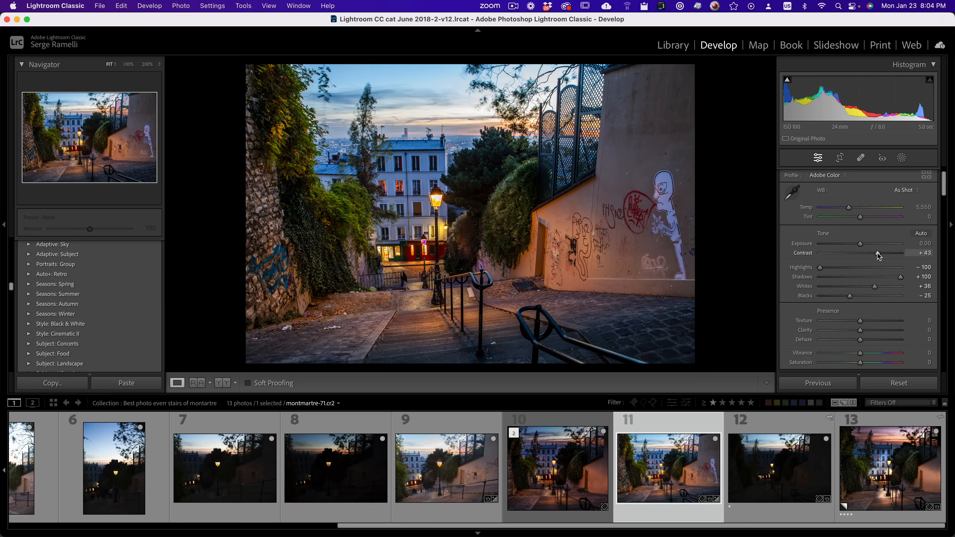
{"action": "left_click", "coordinate": [859, 247]}
{"action": "left_click_drag", "start_coordinate": [860, 247], "coordinate": [857, 248]}
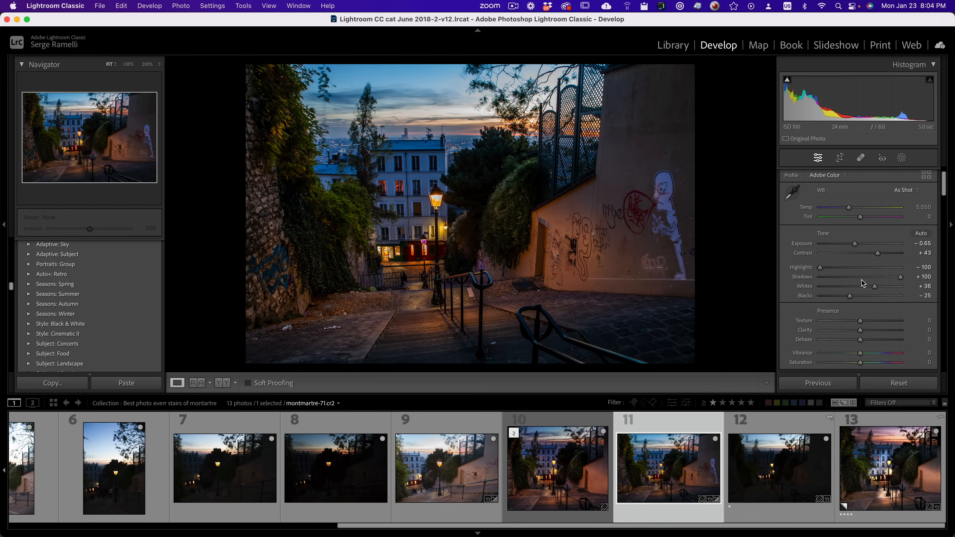
Warm the white balance to a Temp of 6,098 and a Tint of +26
{"action": "scroll", "coordinate": [863, 287], "scroll_direction": "up", "scroll_amount": 1}
{"action": "scroll", "coordinate": [864, 288], "scroll_direction": "up", "scroll_amount": 1}
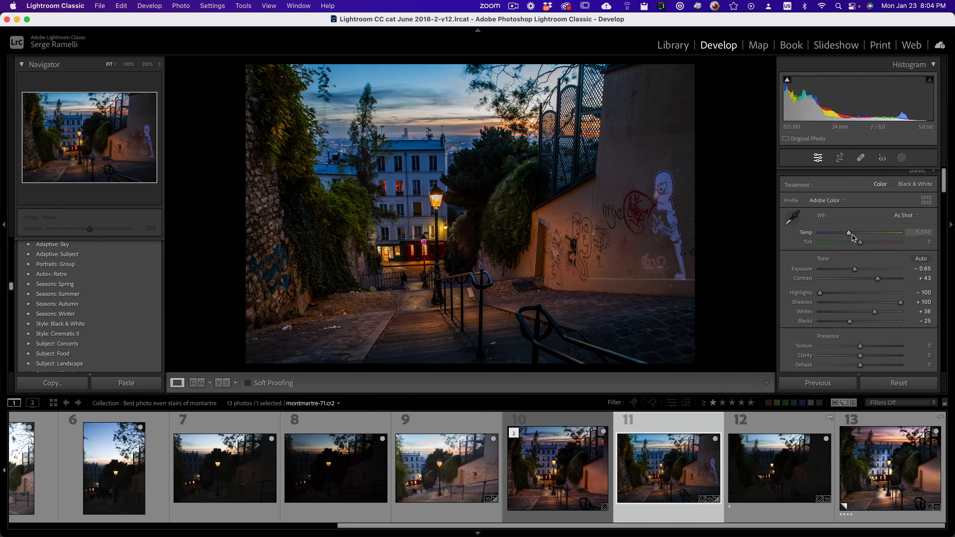
{"action": "left_click_drag", "start_coordinate": [851, 235], "coordinate": [866, 242]}
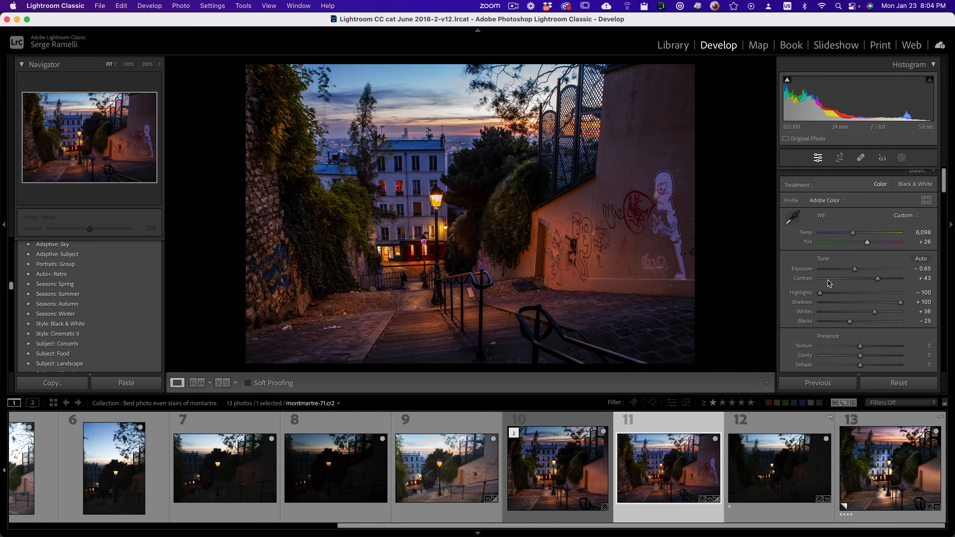
Raise the Contrast to +62 and reduce the Vibrance to -14
{"action": "left_click", "coordinate": [886, 281]}
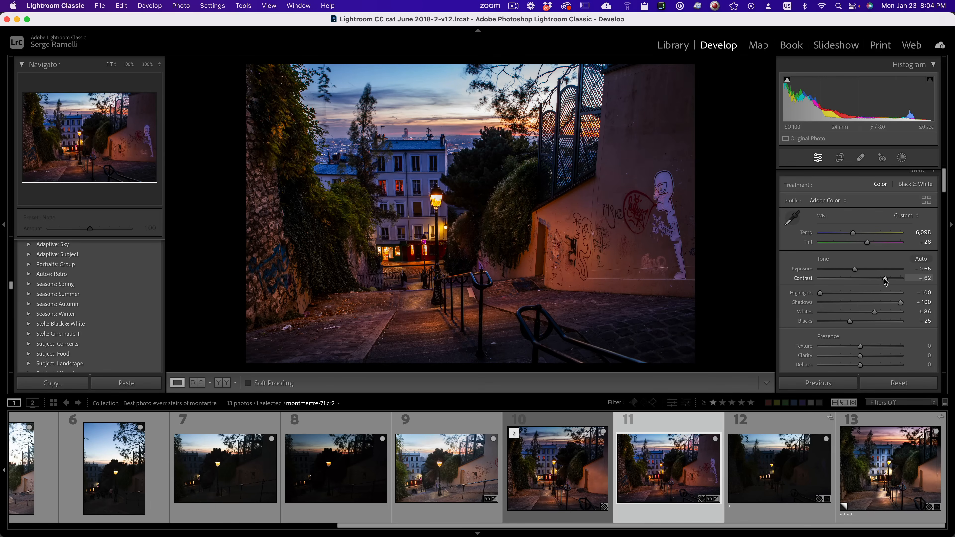
{"action": "scroll", "coordinate": [880, 293], "scroll_direction": "down", "scroll_amount": 3}
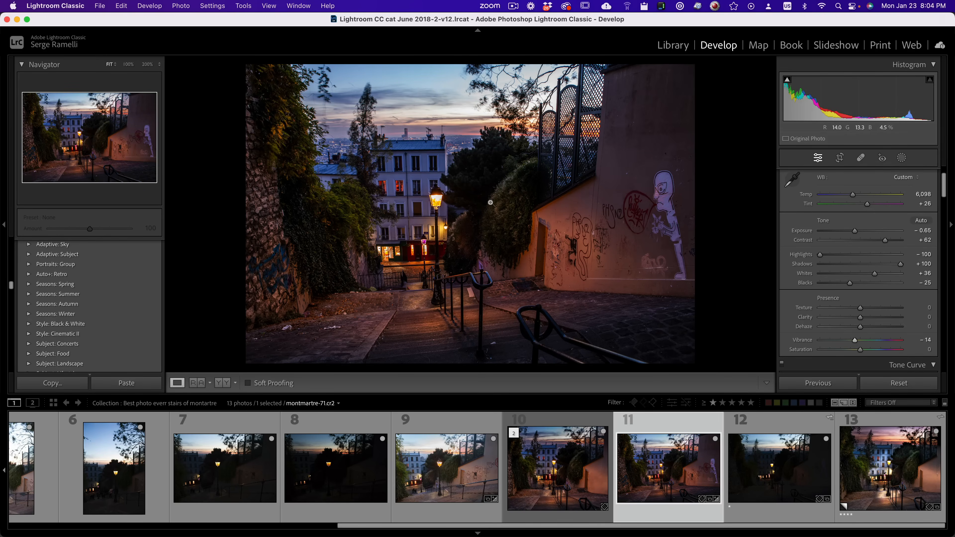
Correct the photo's perspective with the Auto Upright transform
{"action": "scroll", "coordinate": [868, 266], "scroll_direction": "down", "scroll_amount": 15}
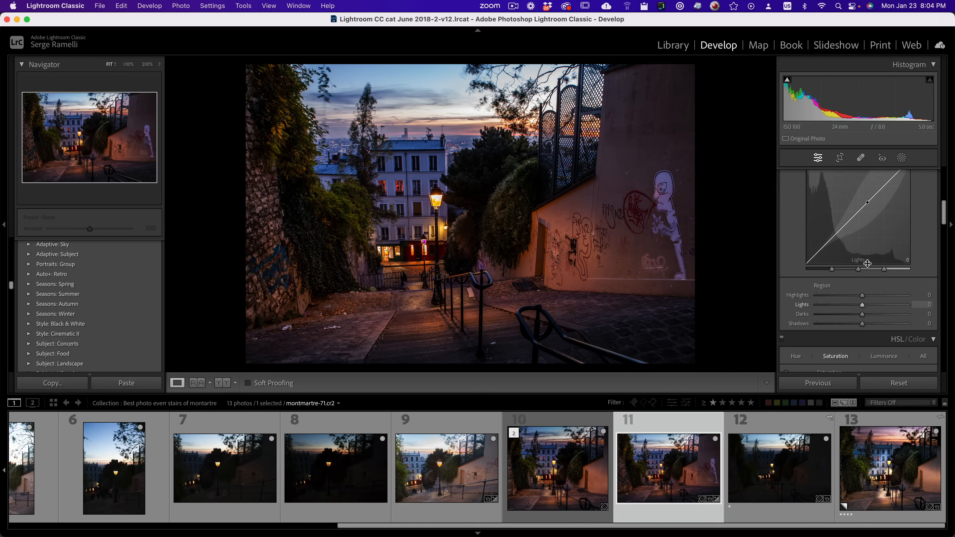
{"action": "scroll", "coordinate": [865, 260], "scroll_direction": "down", "scroll_amount": 10}
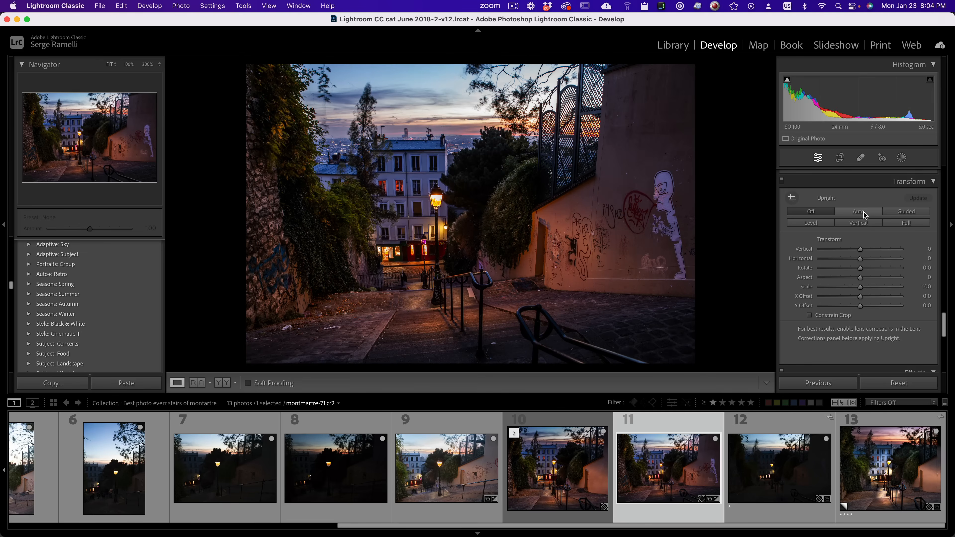
{"action": "left_click", "coordinate": [858, 212]}
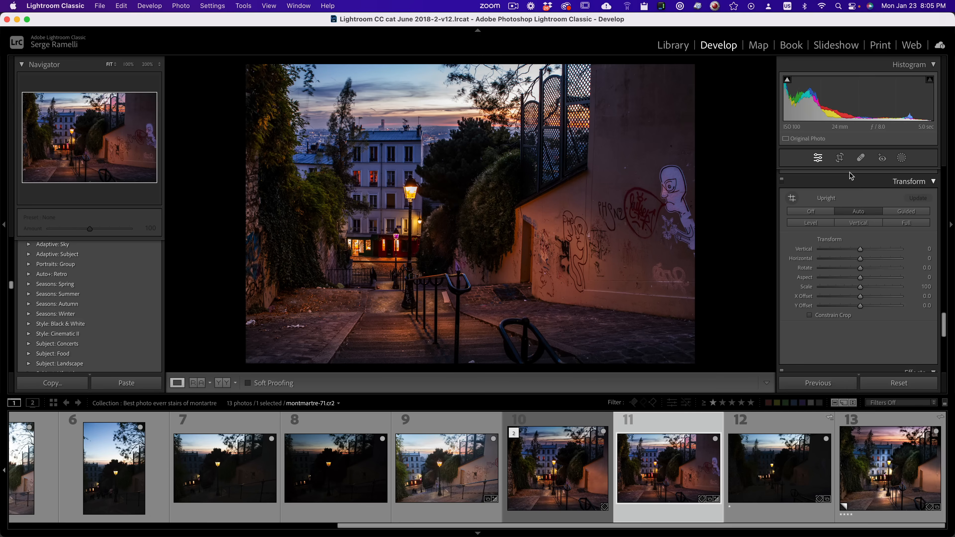
Crop the photo narrower to exclude the white painted figure on the right wall, and slightly trim its height
{"action": "left_click", "coordinate": [840, 158]}
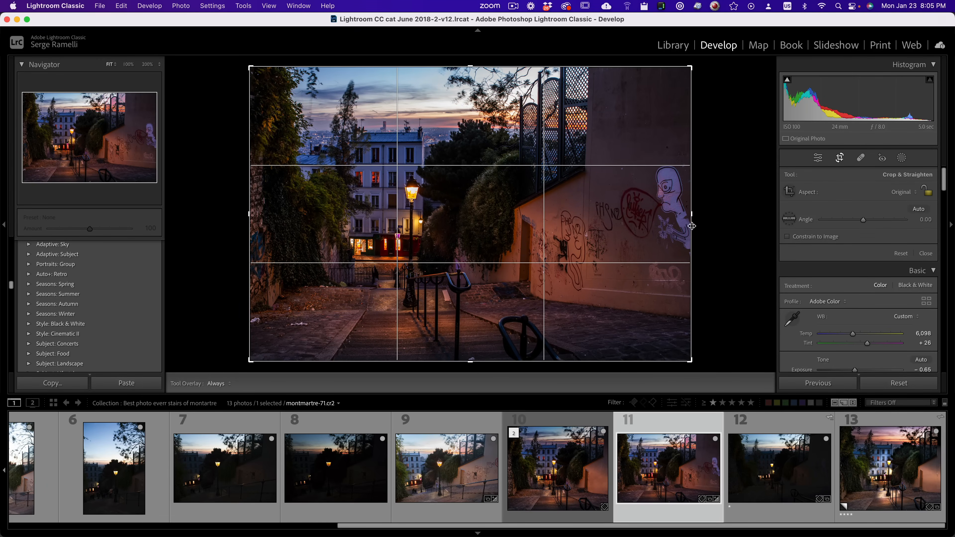
{"action": "left_click_drag", "start_coordinate": [689, 214], "coordinate": [653, 213]}
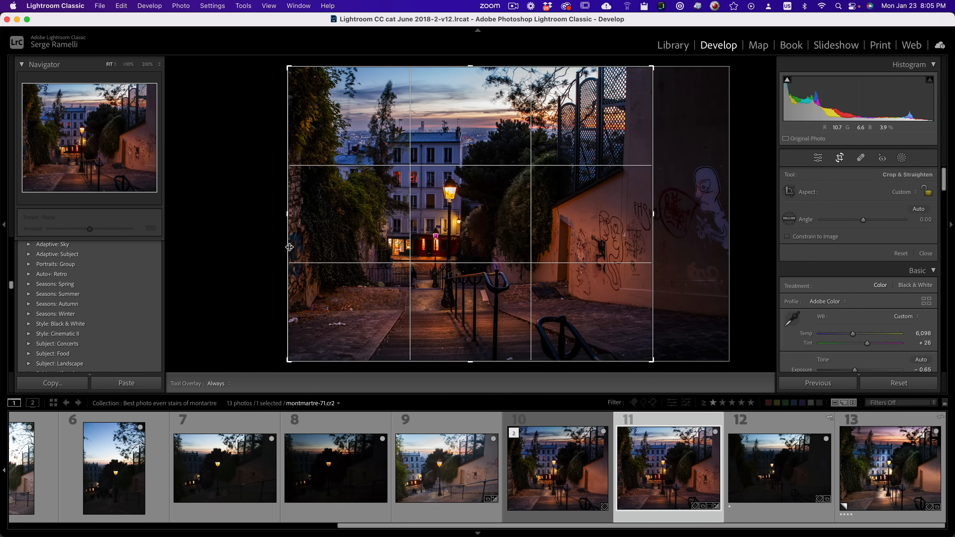
{"action": "left_click_drag", "start_coordinate": [285, 215], "coordinate": [295, 215]}
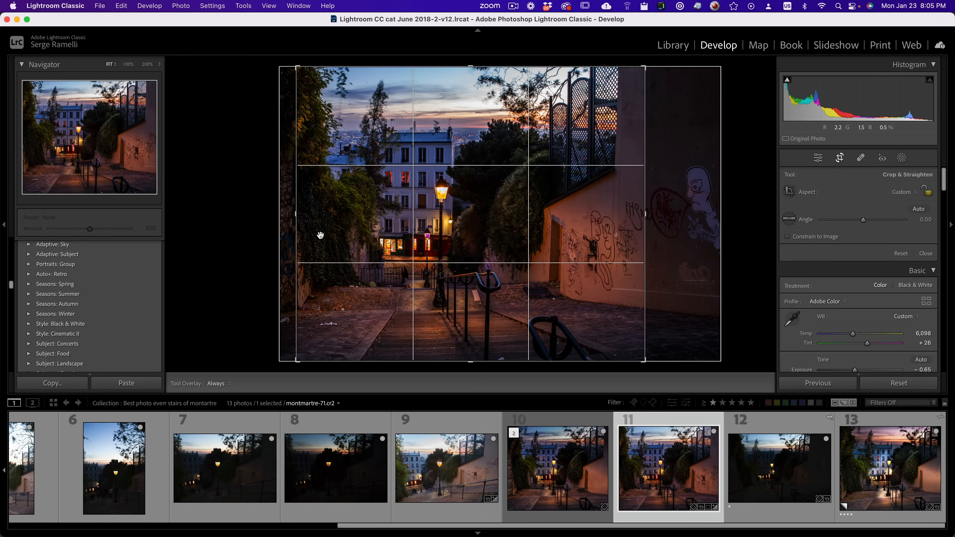
{"action": "left_click_drag", "start_coordinate": [476, 360], "coordinate": [471, 359]}
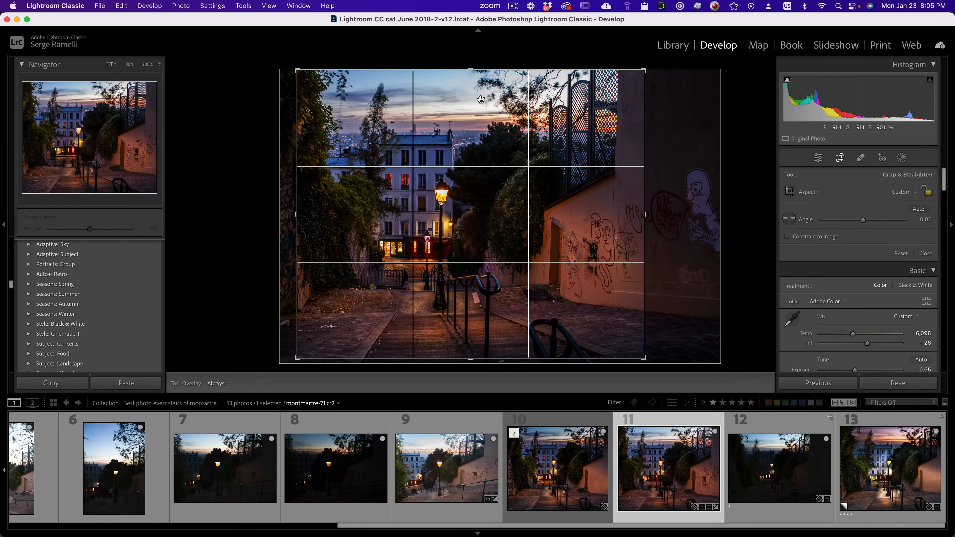
{"action": "key", "text": "Return"}
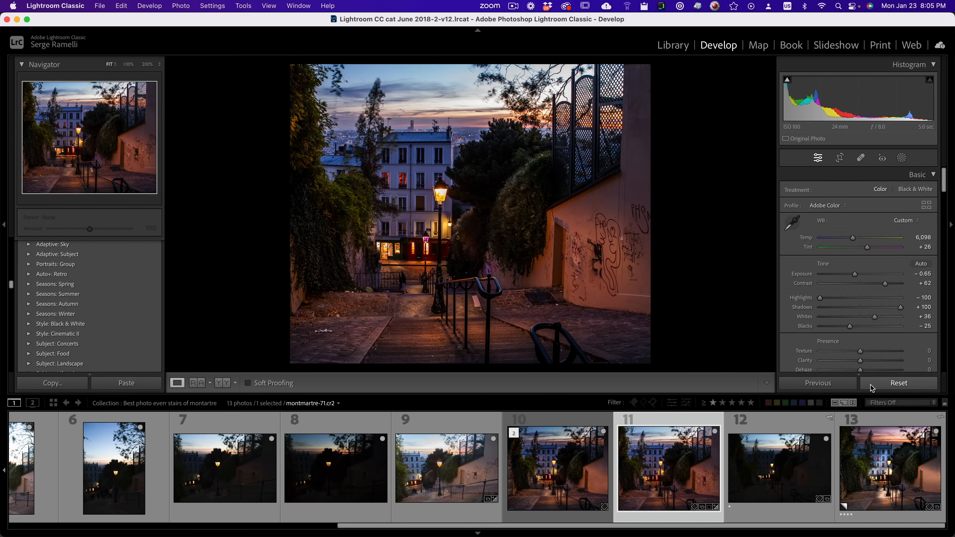
Browse the Camera Matching profiles and apply Camera Landscape to the photo
{"action": "left_click", "coordinate": [927, 208]}
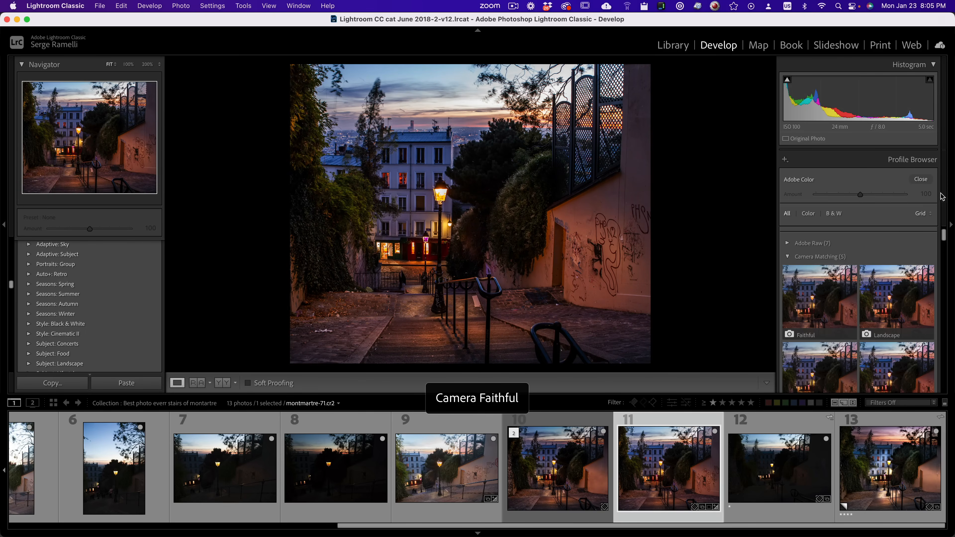
{"action": "scroll", "coordinate": [902, 293], "scroll_direction": "down", "scroll_amount": 3}
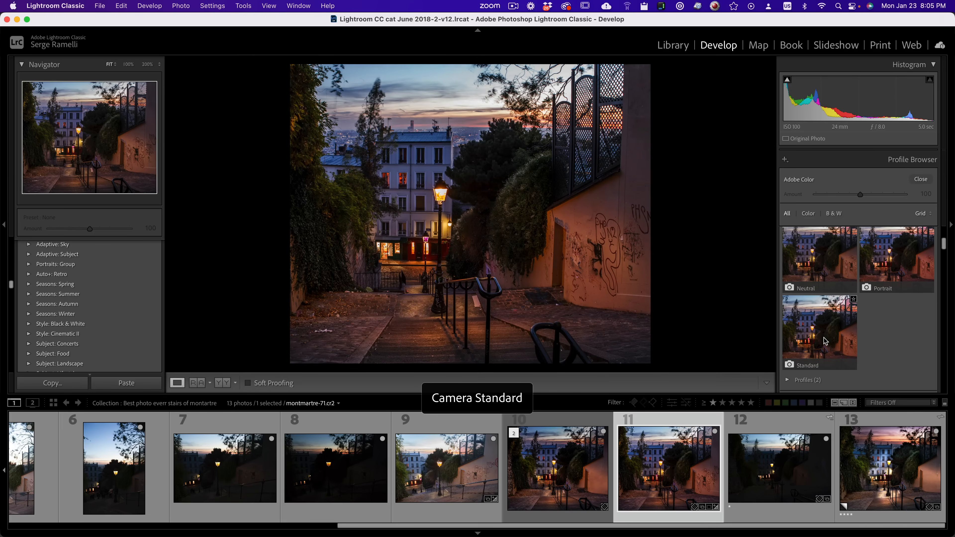
{"action": "scroll", "coordinate": [824, 339], "scroll_direction": "up", "scroll_amount": 2}
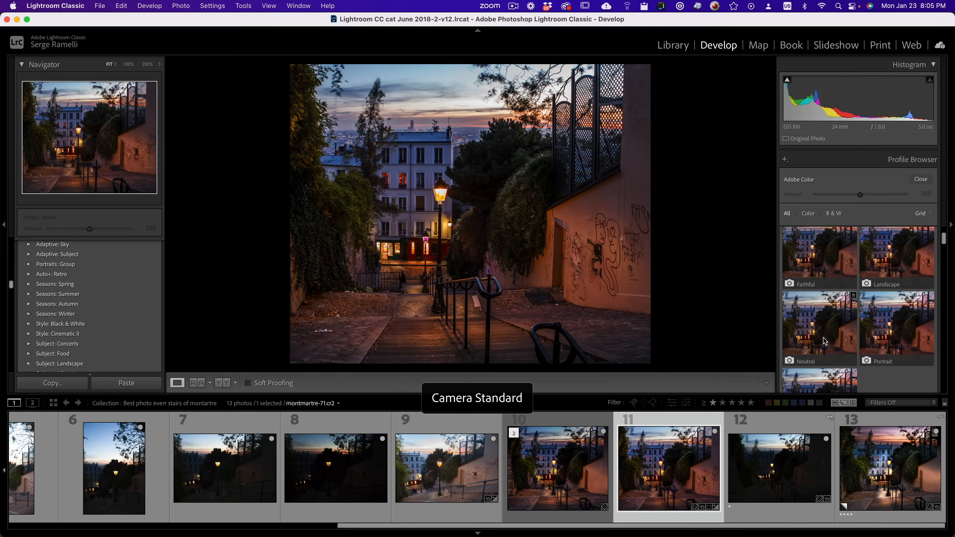
{"action": "left_click", "coordinate": [914, 265]}
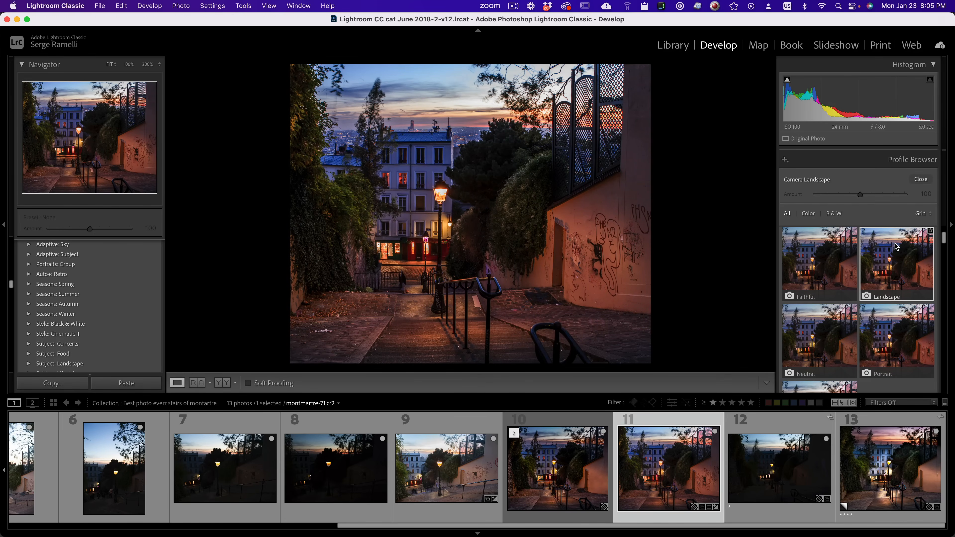
{"action": "scroll", "coordinate": [882, 280], "scroll_direction": "up", "scroll_amount": 1}
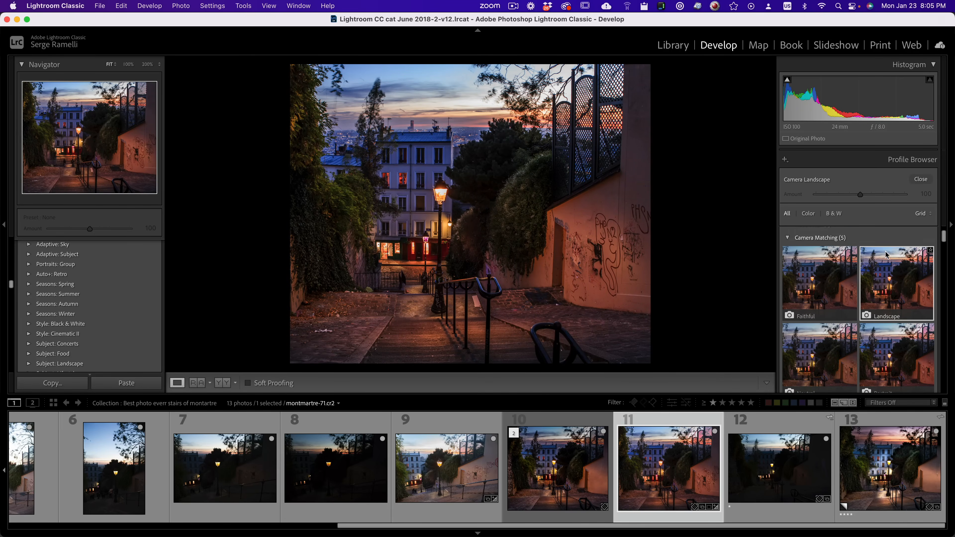
Leave the profile browser, and set the Tint to +30, the Vibrance to -26 and the Whites to +46
{"action": "left_click", "coordinate": [788, 238]}
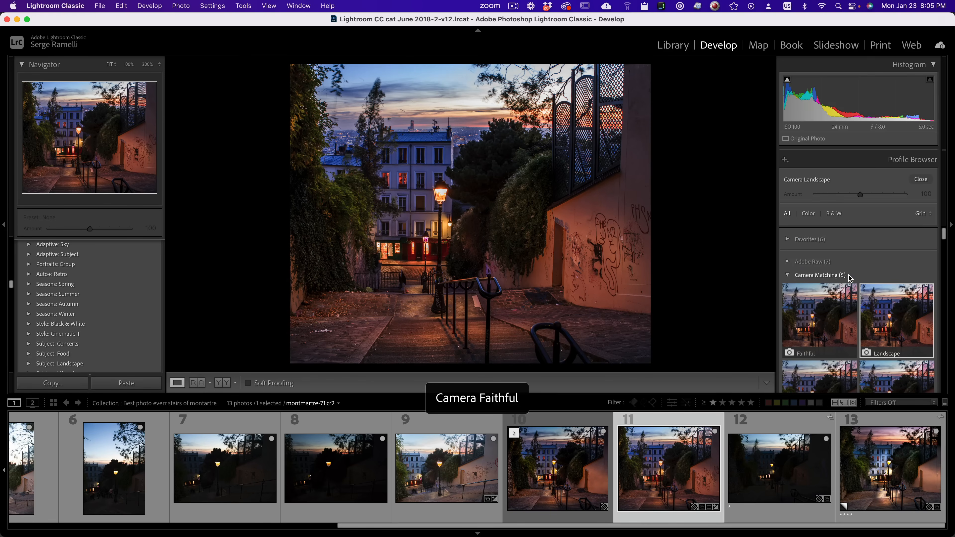
{"action": "left_click", "coordinate": [788, 276]}
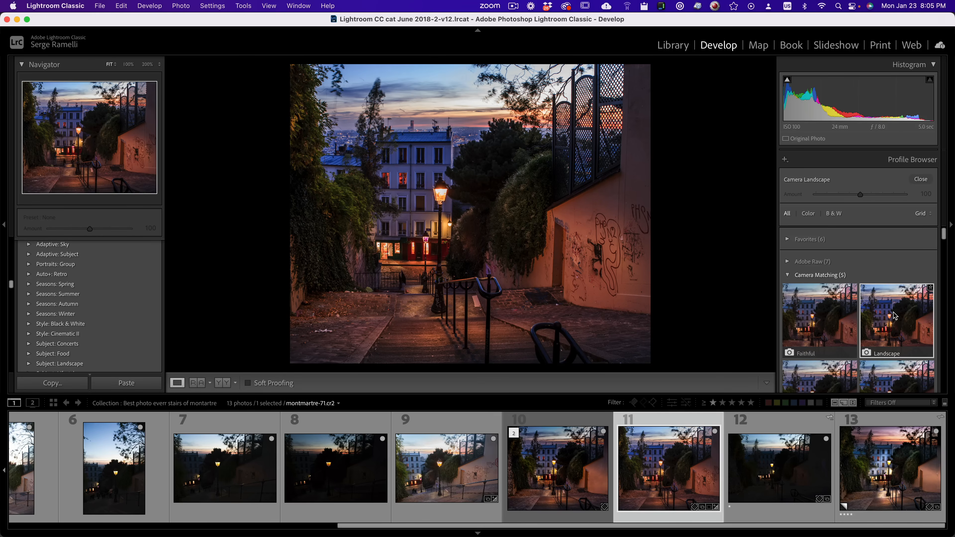
{"action": "left_click", "coordinate": [921, 179]}
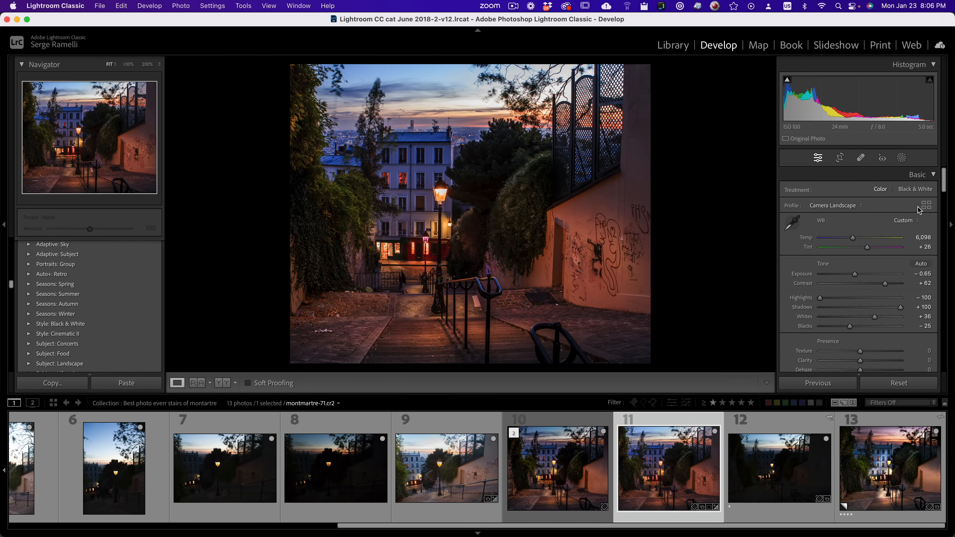
{"action": "left_click_drag", "start_coordinate": [867, 248], "coordinate": [870, 249]}
{"action": "scroll", "coordinate": [867, 354], "scroll_direction": "down", "scroll_amount": 3}
{"action": "scroll", "coordinate": [866, 354], "scroll_direction": "down", "scroll_amount": 1}
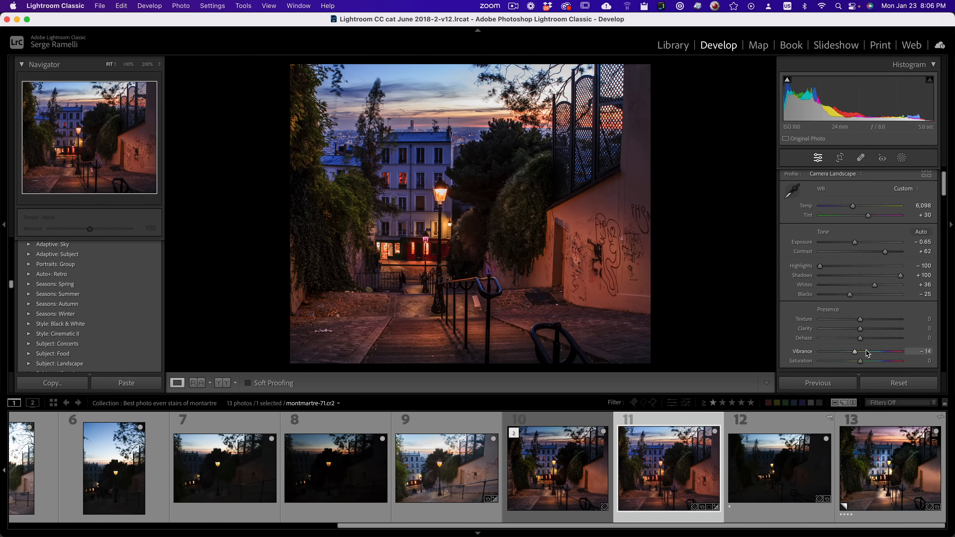
{"action": "left_click_drag", "start_coordinate": [853, 353], "coordinate": [850, 353]}
{"action": "left_click_drag", "start_coordinate": [875, 287], "coordinate": [878, 287]}
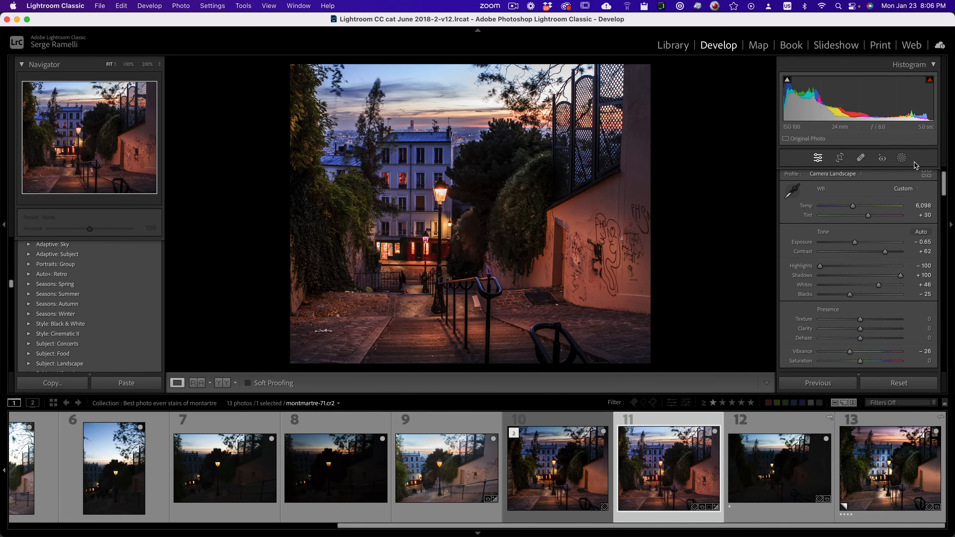
Darken the sky with a linear gradient mask ending near the street lamp's lantern, with its Exposure set to -0.98
{"action": "left_click", "coordinate": [901, 158]}
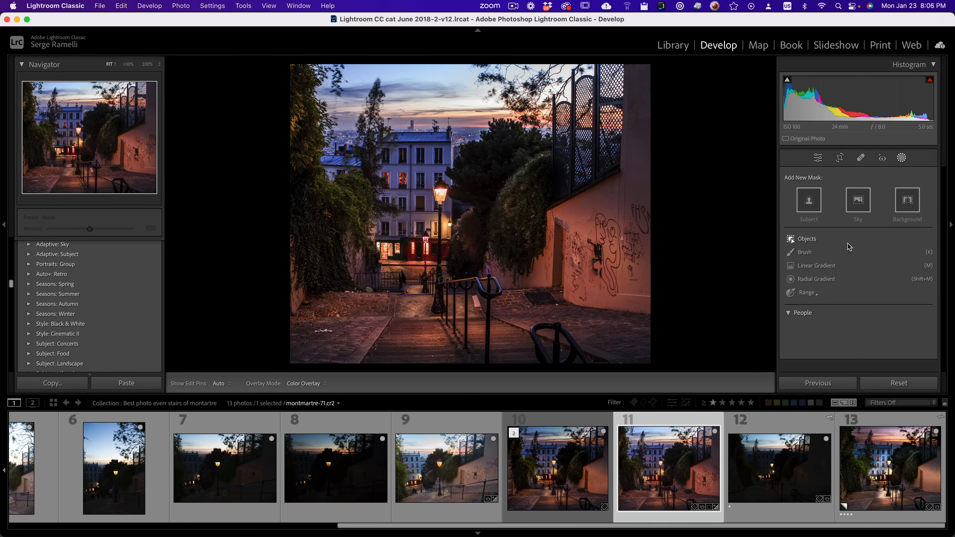
{"action": "left_click", "coordinate": [826, 266]}
{"action": "left_click_drag", "start_coordinate": [443, 102], "coordinate": [442, 192]}
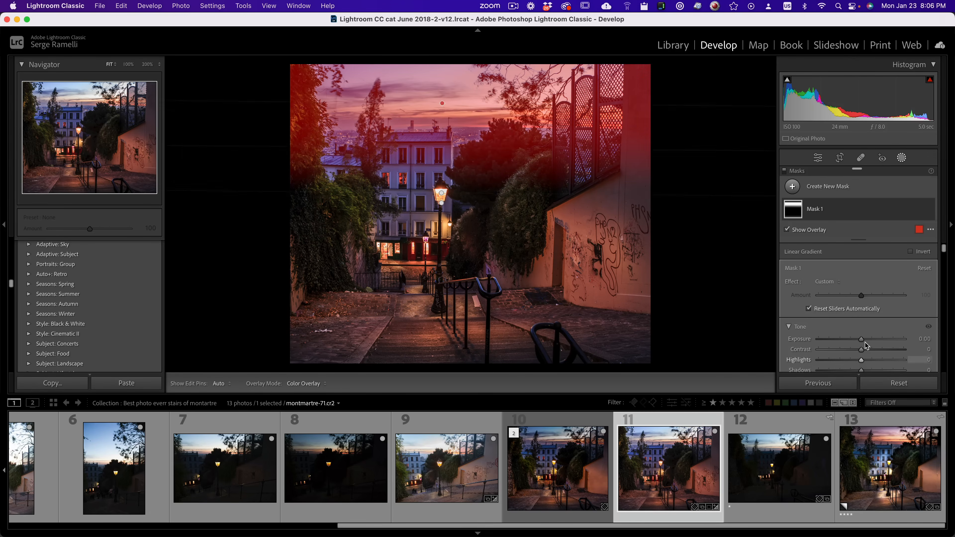
{"action": "left_click_drag", "start_coordinate": [862, 341], "coordinate": [850, 343]}
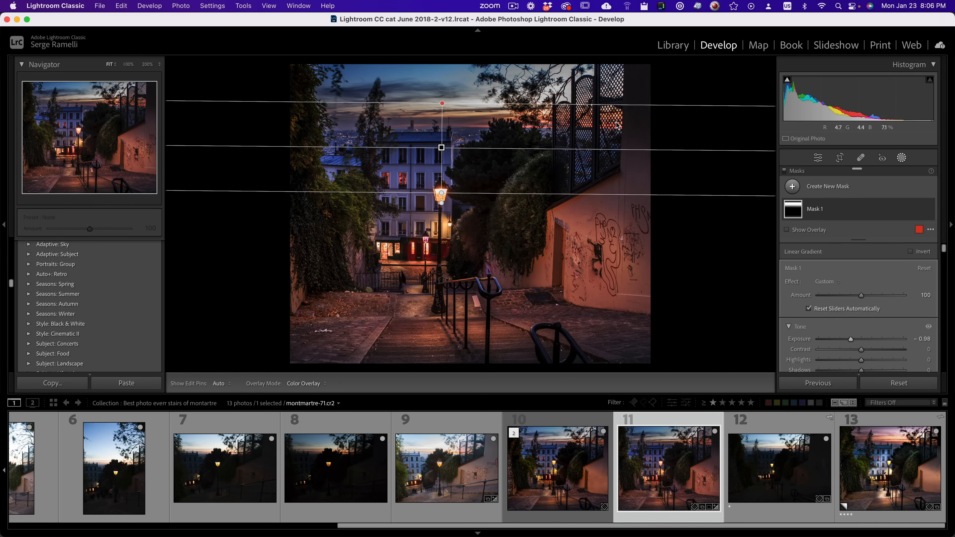
{"action": "left_click_drag", "start_coordinate": [441, 147], "coordinate": [440, 160]}
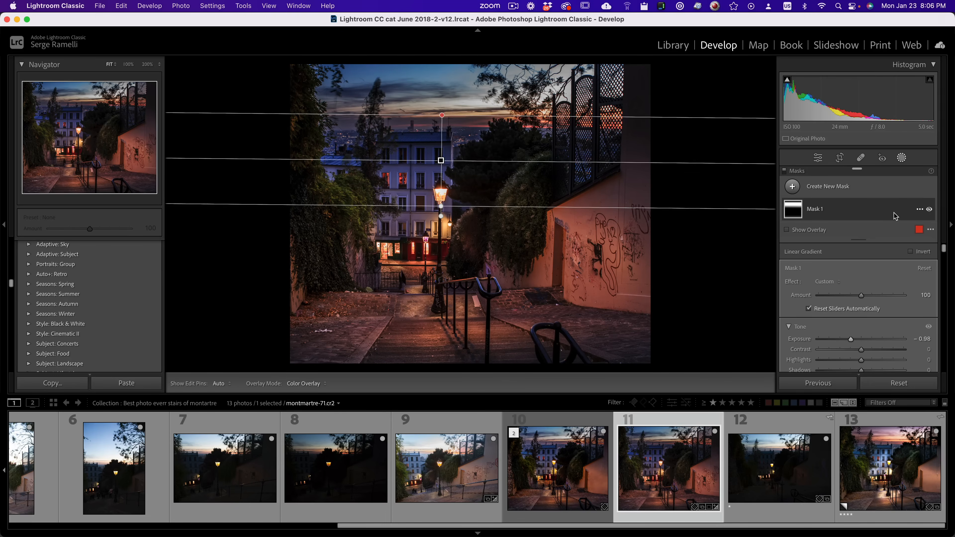
Try to intersect the linear gradient mask with a Select Sky mask
{"action": "left_click", "coordinate": [920, 210]}
{"action": "mouse_move", "coordinate": [917, 259]}
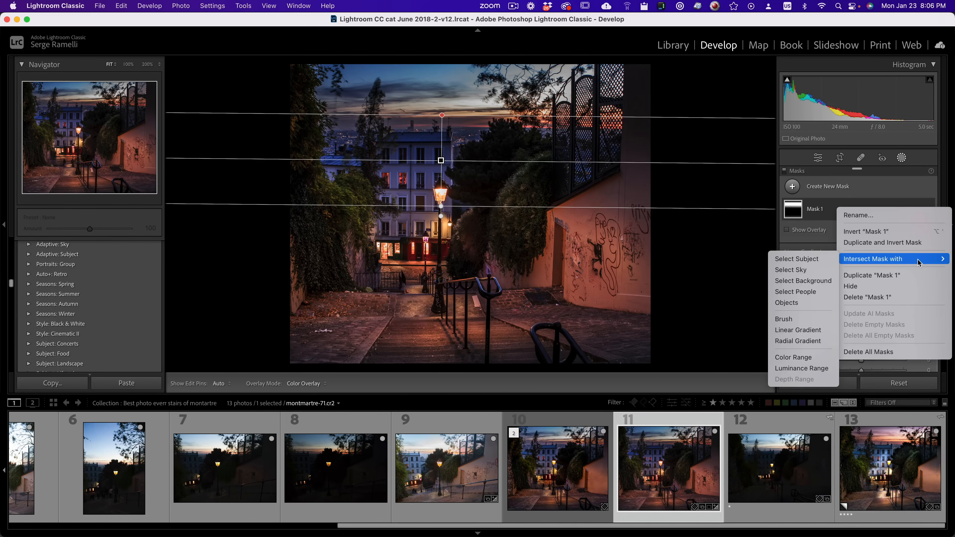
{"action": "left_click", "coordinate": [805, 270]}
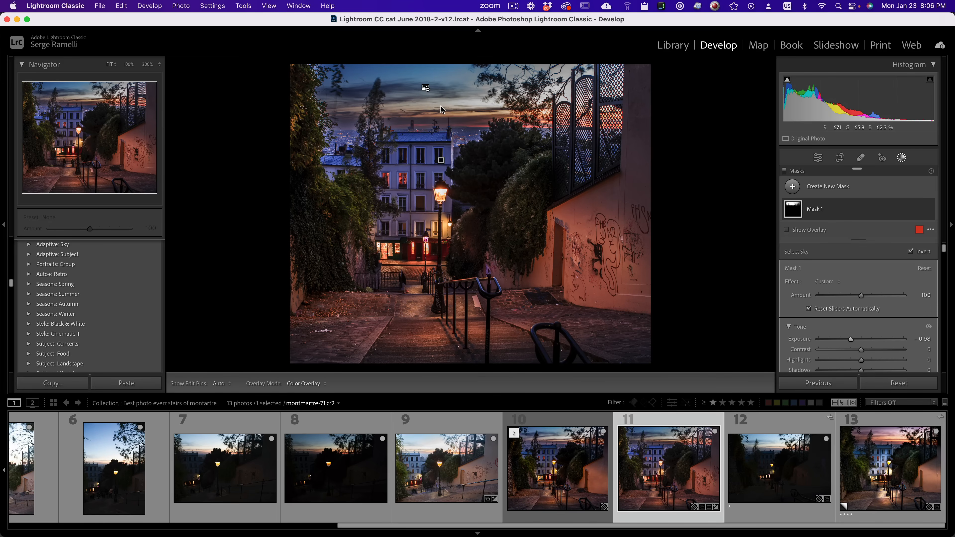
{"action": "key", "text": "super+z"}
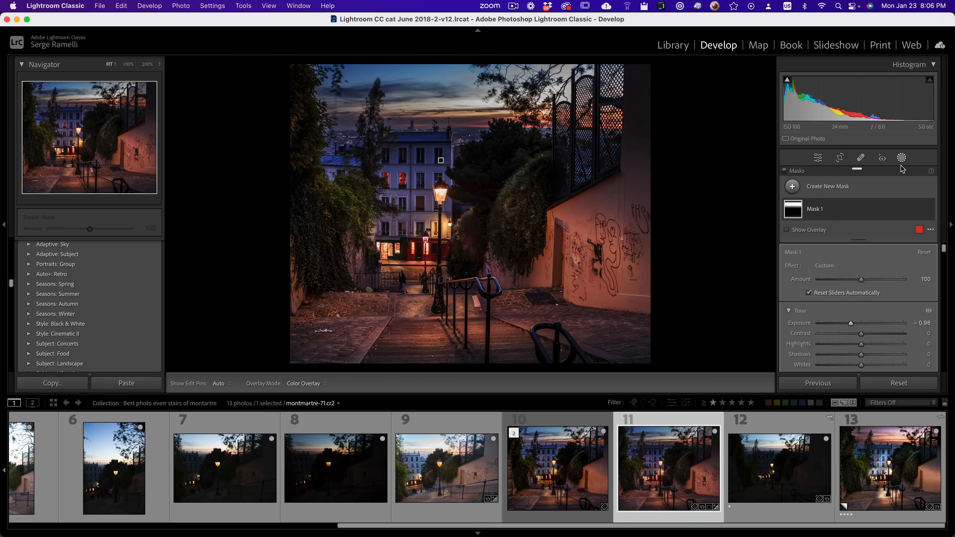
Draw a small radial gradient mask over the landing at the foot of the lamp post
{"action": "left_click", "coordinate": [798, 191]}
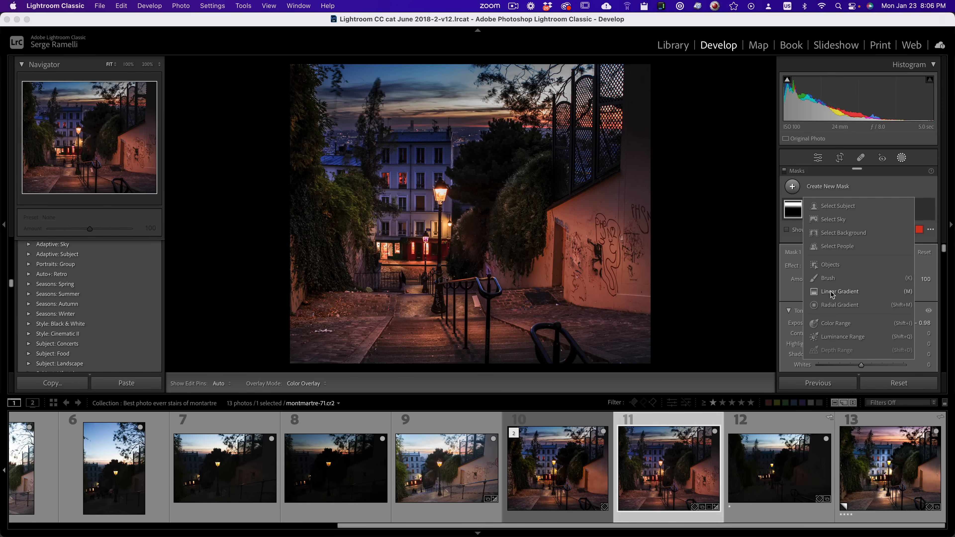
{"action": "left_click", "coordinate": [847, 304]}
{"action": "mouse_move", "coordinate": [427, 295]}
{"action": "left_mouse_down"}
{"action": "mouse_move", "coordinate": [467, 317]}
{"action": "mouse_move", "coordinate": [428, 292]}
{"action": "mouse_move", "coordinate": [434, 301]}
{"action": "mouse_move", "coordinate": [435, 286]}
{"action": "left_mouse_up"}
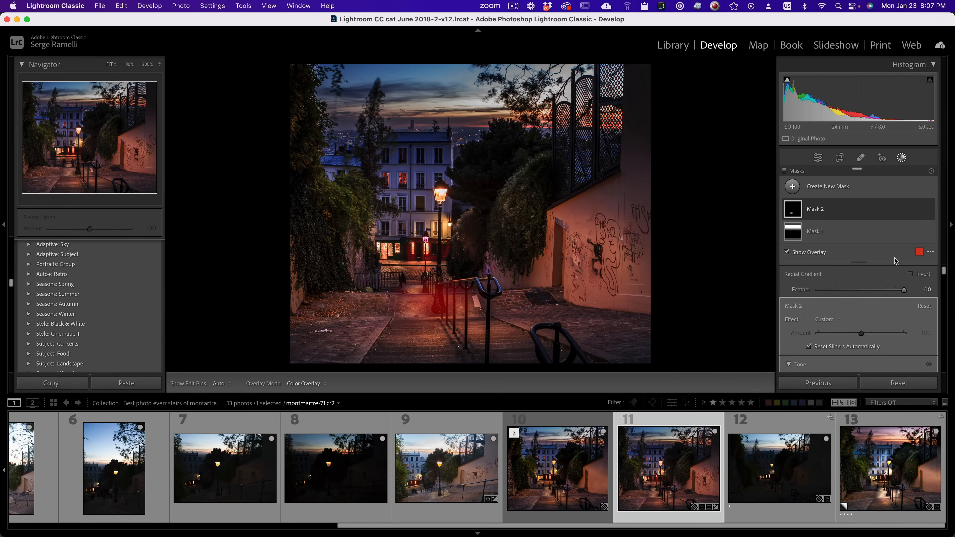
Set the whole photo's Temp to 6,781 and its Exposure to -0.20
{"action": "left_click_drag", "start_coordinate": [946, 276], "coordinate": [946, 295]}
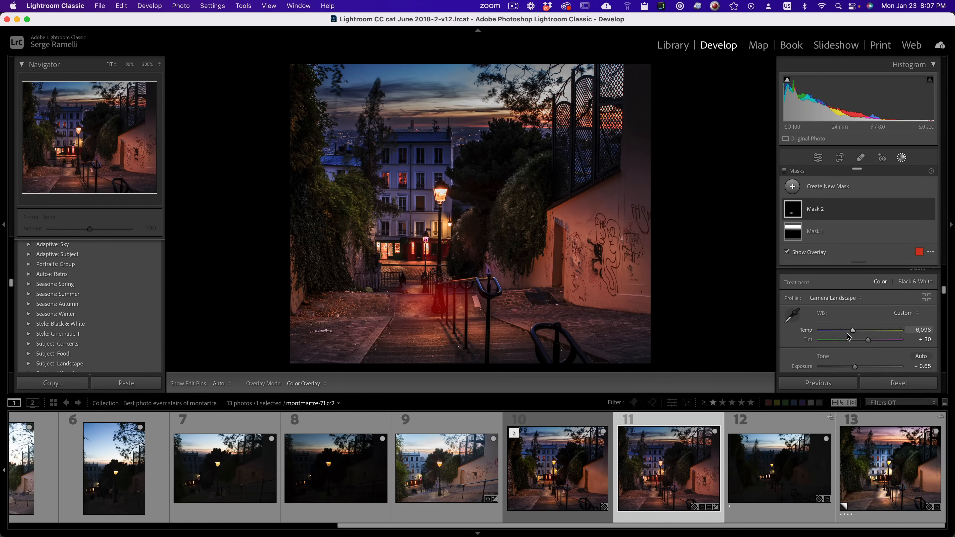
{"action": "left_click_drag", "start_coordinate": [852, 330], "coordinate": [862, 343]}
{"action": "scroll", "coordinate": [867, 323], "scroll_direction": "down", "scroll_amount": 2}
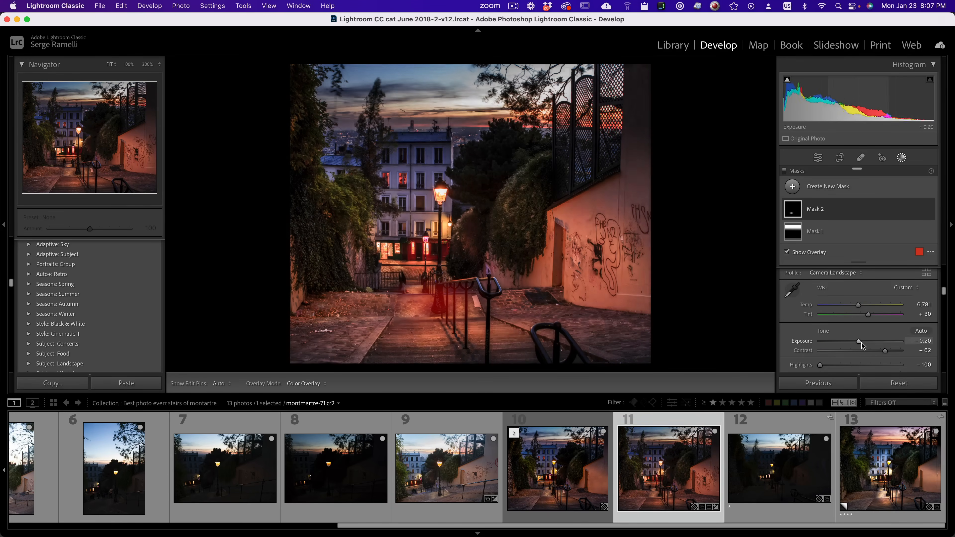
Delete the radial gradient mask from the landing by the lamp post
{"action": "left_click", "coordinate": [862, 213]}
{"action": "left_click", "coordinate": [824, 209]}
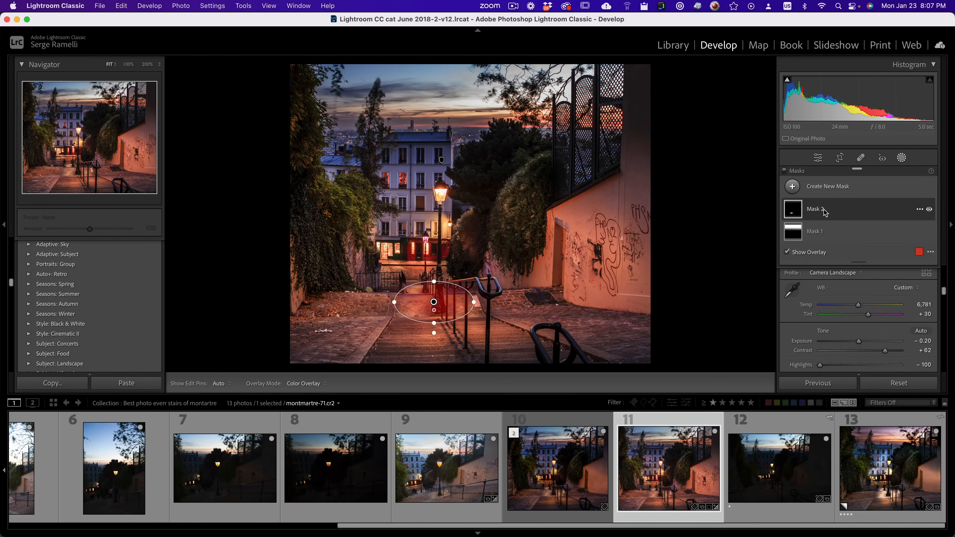
{"action": "left_click", "coordinate": [797, 211]}
{"action": "left_click", "coordinate": [796, 210]}
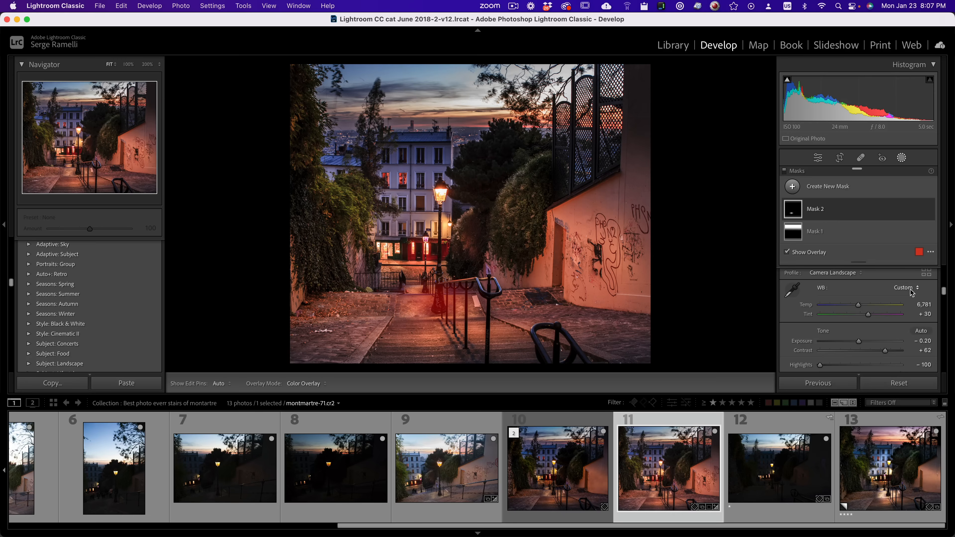
{"action": "scroll", "coordinate": [911, 293], "scroll_direction": "up", "scroll_amount": 5}
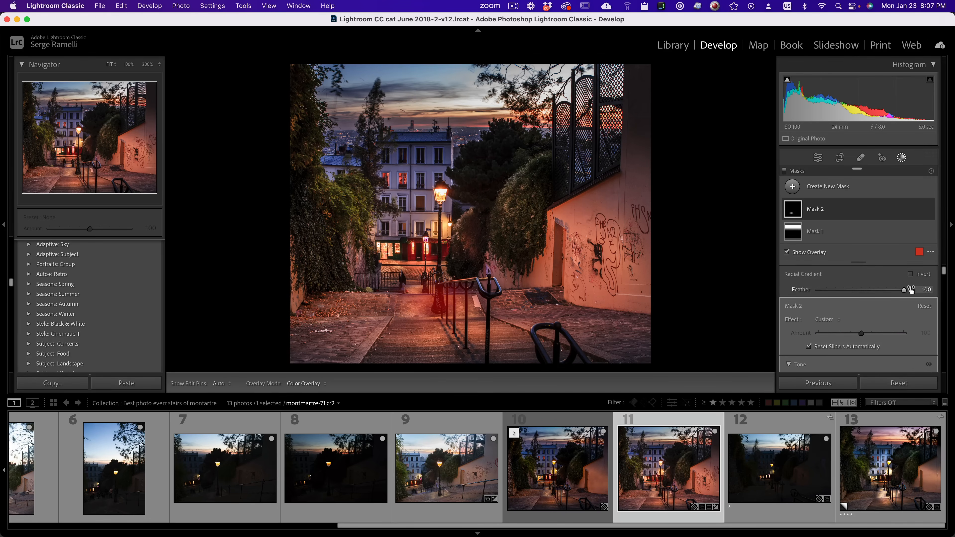
{"action": "left_click", "coordinate": [910, 274]}
{"action": "left_click", "coordinate": [910, 274]}
{"action": "right_click", "coordinate": [920, 212]}
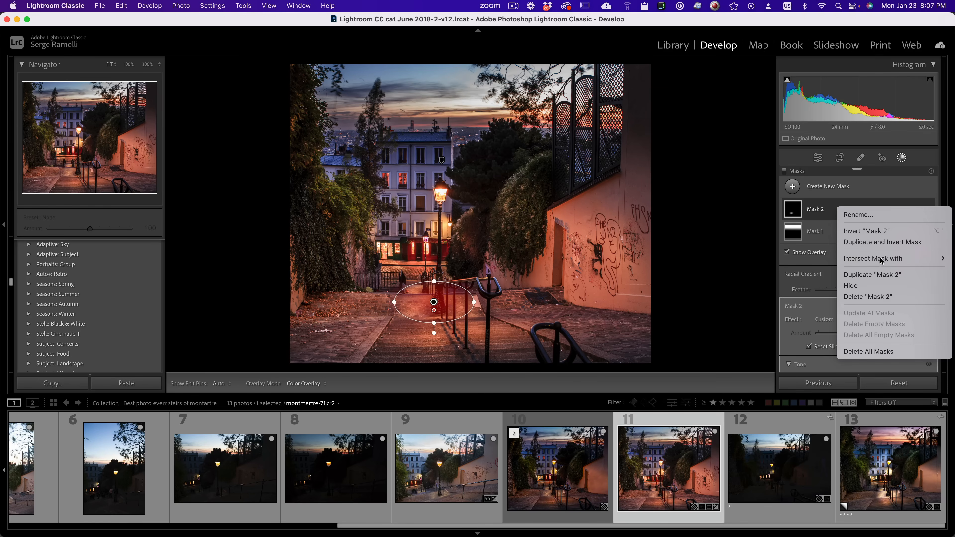
{"action": "left_click", "coordinate": [887, 297]}
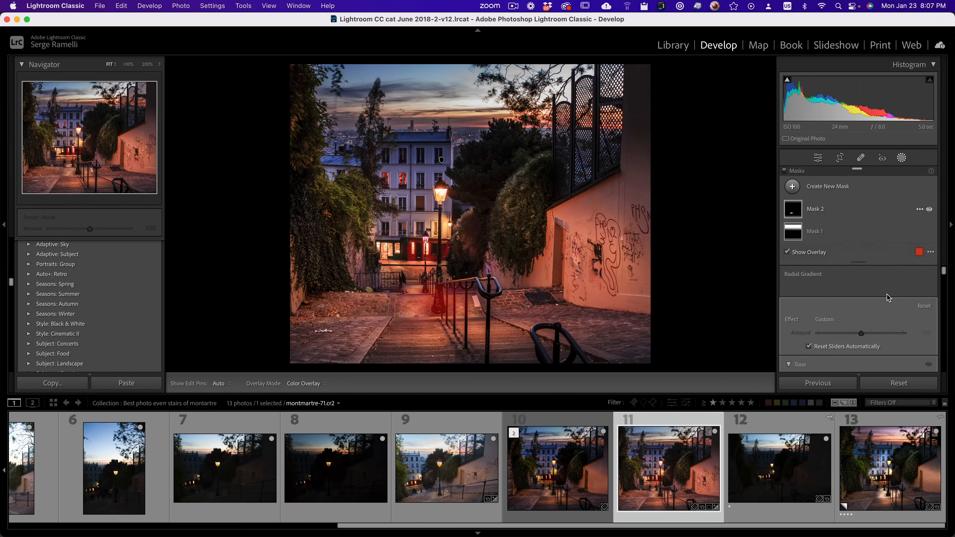
Add a new radial gradient mask as a small, wide ellipse over the stair landing beside the handrail
{"action": "left_click", "coordinate": [793, 186]}
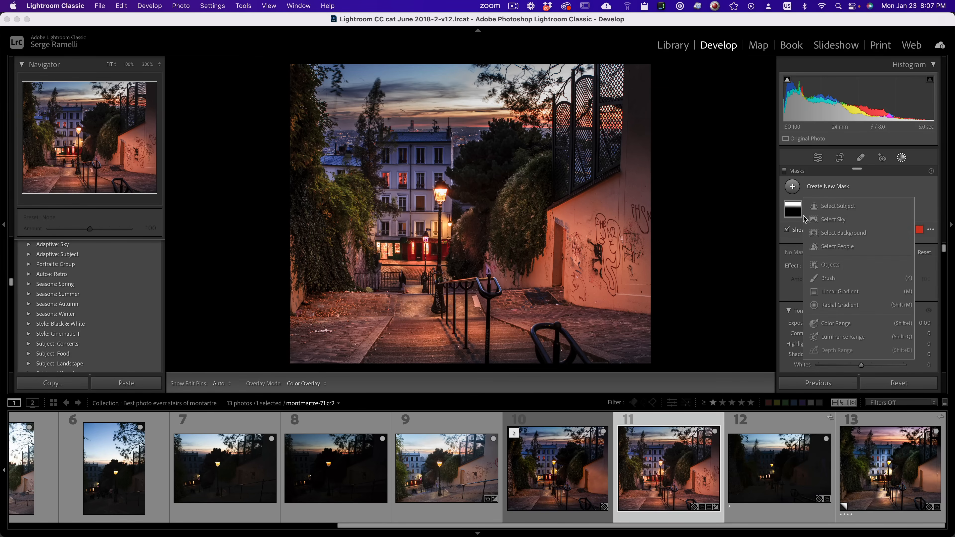
{"action": "left_click", "coordinate": [843, 303]}
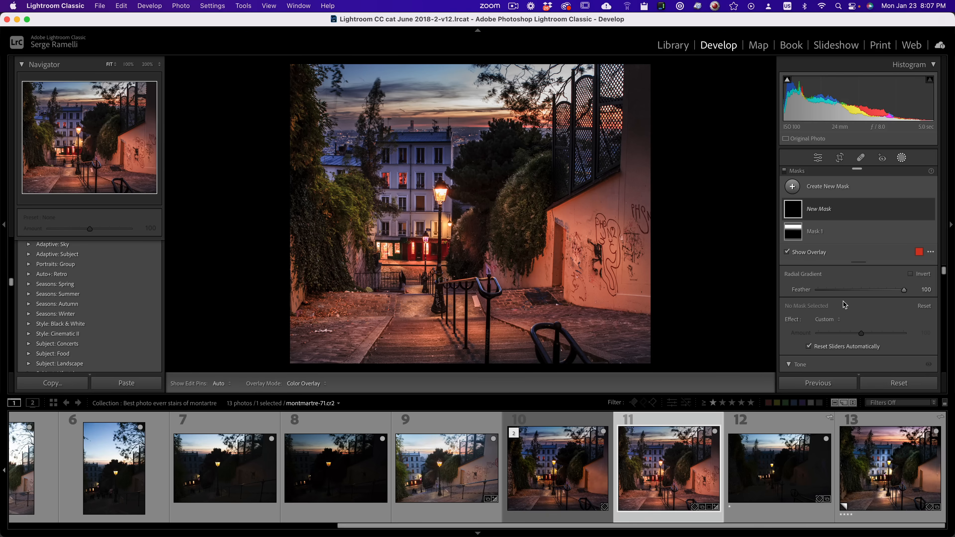
{"action": "left_click_drag", "start_coordinate": [435, 298], "coordinate": [476, 321]}
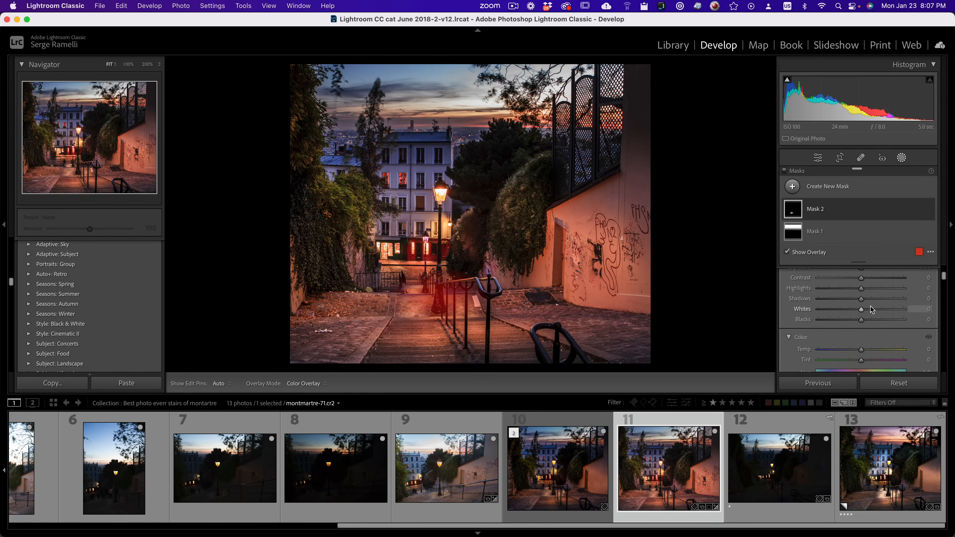
Hide the mask overlay, brighten the landing's radial mask slightly and set its Temp to 29
{"action": "scroll", "coordinate": [871, 301], "scroll_direction": "up", "scroll_amount": 1}
{"action": "key", "text": "o"}
{"action": "left_click_drag", "start_coordinate": [864, 280], "coordinate": [869, 281]}
{"action": "scroll", "coordinate": [867, 288], "scroll_direction": "up", "scroll_amount": 3}
{"action": "scroll", "coordinate": [866, 287], "scroll_direction": "down", "scroll_amount": 8}
{"action": "scroll", "coordinate": [867, 287], "scroll_direction": "up", "scroll_amount": 2}
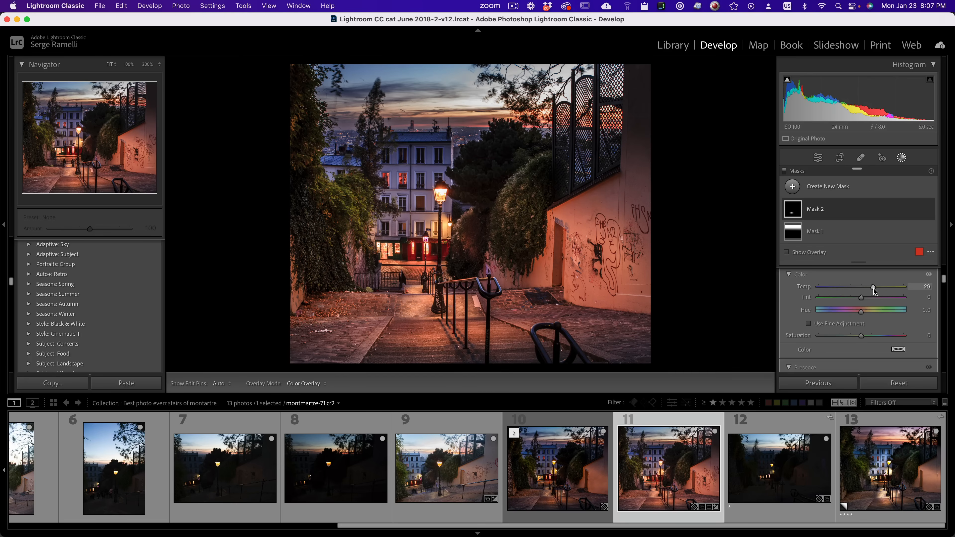
Set the whole photo's Contrast to +80, Clarity to +20 and Exposure to -0.45
{"action": "left_click", "coordinate": [823, 161]}
{"action": "mouse_move", "coordinate": [863, 230]}
{"action": "left_mouse_down"}
{"action": "mouse_move", "coordinate": [892, 239]}
{"action": "mouse_move", "coordinate": [858, 231]}
{"action": "left_mouse_up"}
{"action": "left_click", "coordinate": [869, 314]}
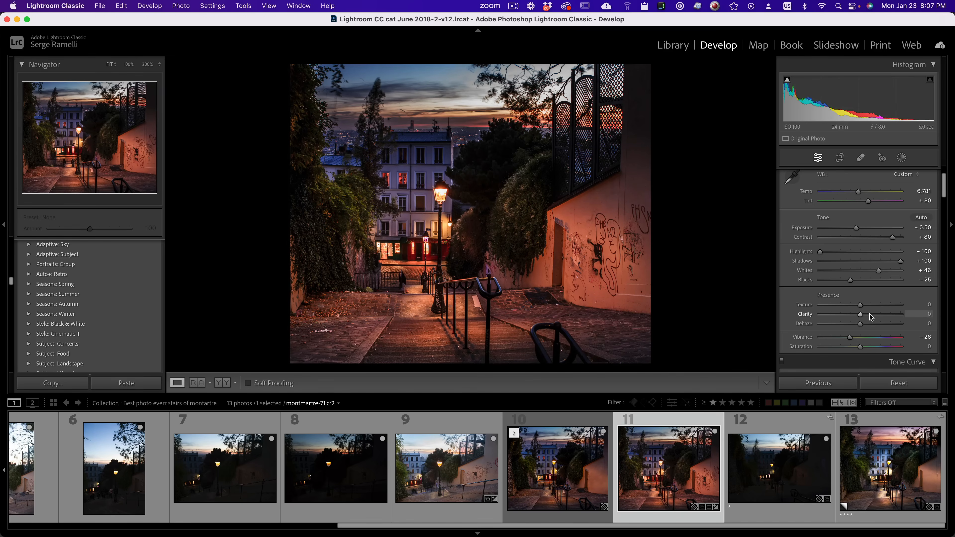
{"action": "left_click", "coordinate": [856, 228]}
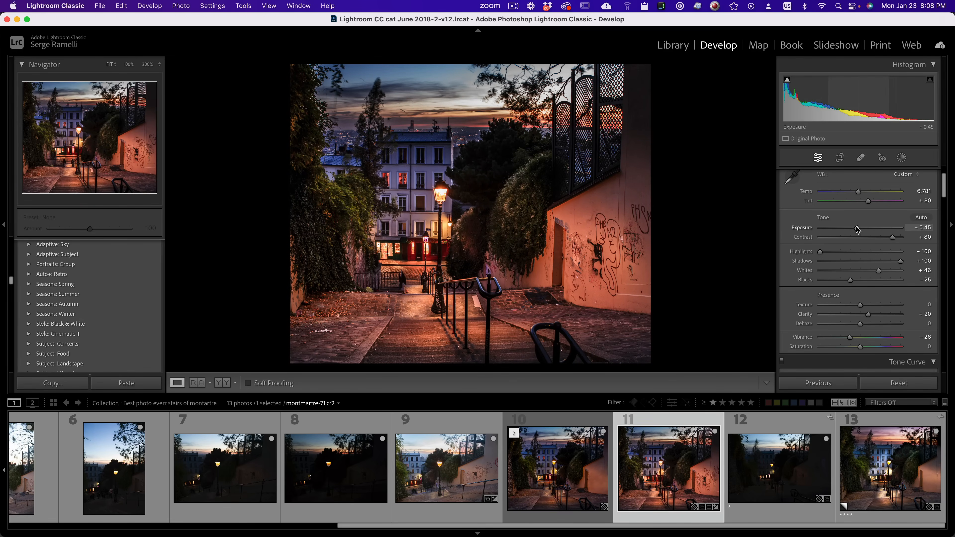
Set the whole photo's Vibrance to -17, Saturation to -3 and Exposure to -0.30
{"action": "left_click_drag", "start_coordinate": [852, 339], "coordinate": [861, 341]}
{"action": "left_click_drag", "start_coordinate": [861, 342], "coordinate": [861, 343]}
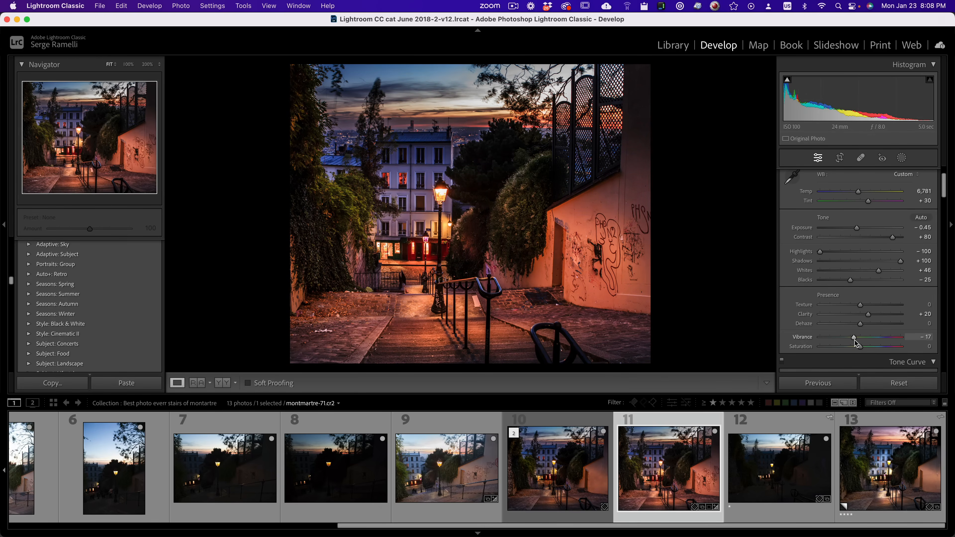
{"action": "left_click_drag", "start_coordinate": [855, 339], "coordinate": [853, 340]}
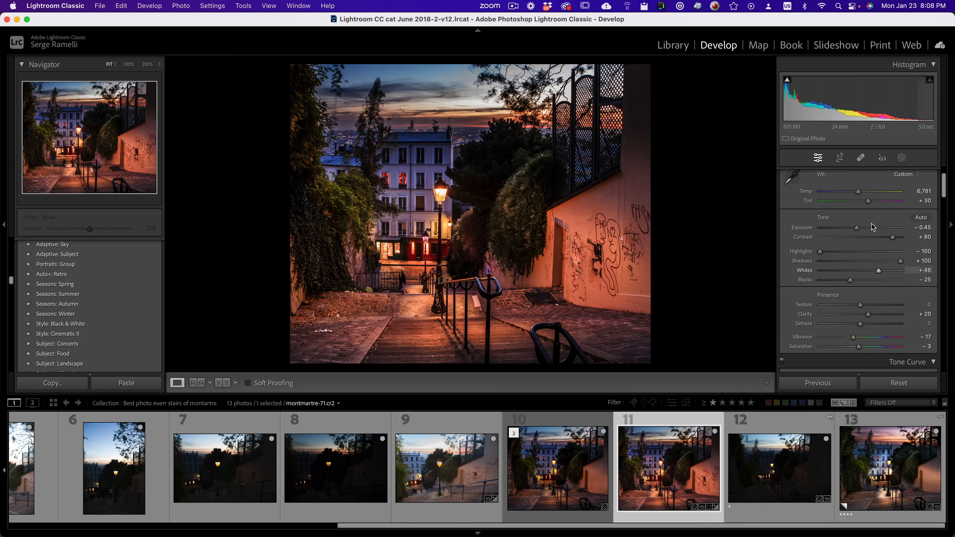
{"action": "left_click", "coordinate": [473, 155]}
{"action": "left_click", "coordinate": [472, 156]}
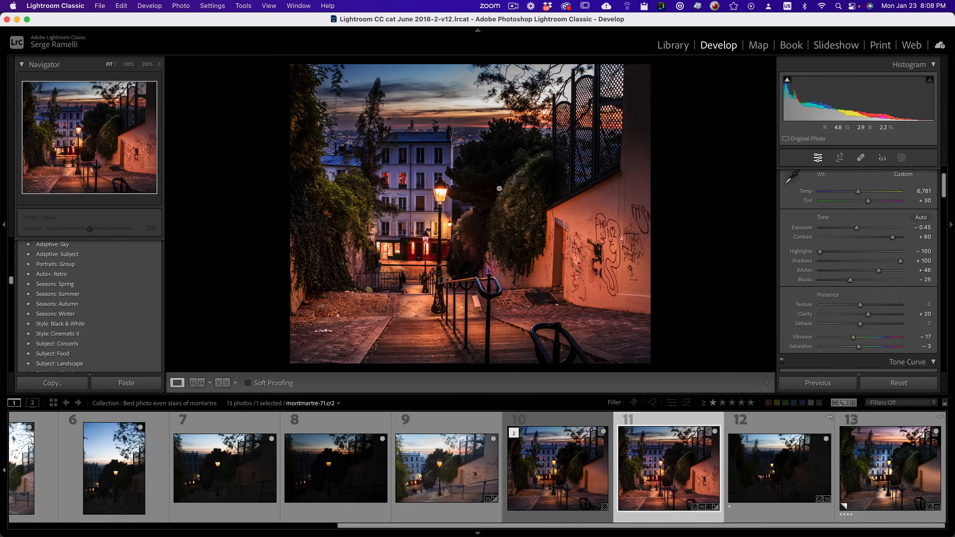
{"action": "left_click_drag", "start_coordinate": [857, 228], "coordinate": [860, 230]}
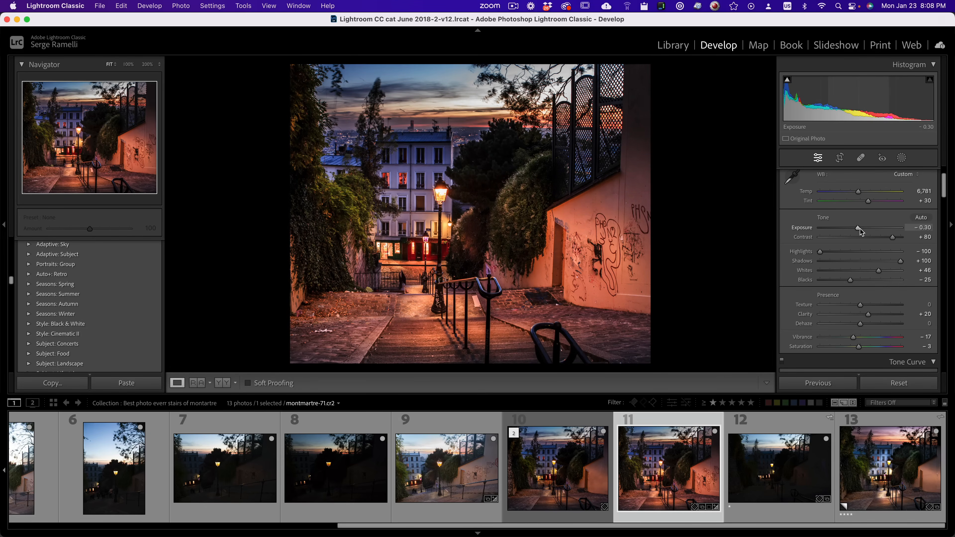
Check the bushes and wall at 100%, and set the Luminance noise reduction to 8 and the Sharpening Amount to 90
{"action": "scroll", "coordinate": [862, 231], "scroll_direction": "down", "scroll_amount": 15}
{"action": "scroll", "coordinate": [866, 260], "scroll_direction": "down", "scroll_amount": 3}
{"action": "scroll", "coordinate": [866, 261], "scroll_direction": "up", "scroll_amount": 3}
{"action": "left_click", "coordinate": [491, 144]}
{"action": "left_click_drag", "start_coordinate": [470, 193], "coordinate": [366, 150]}
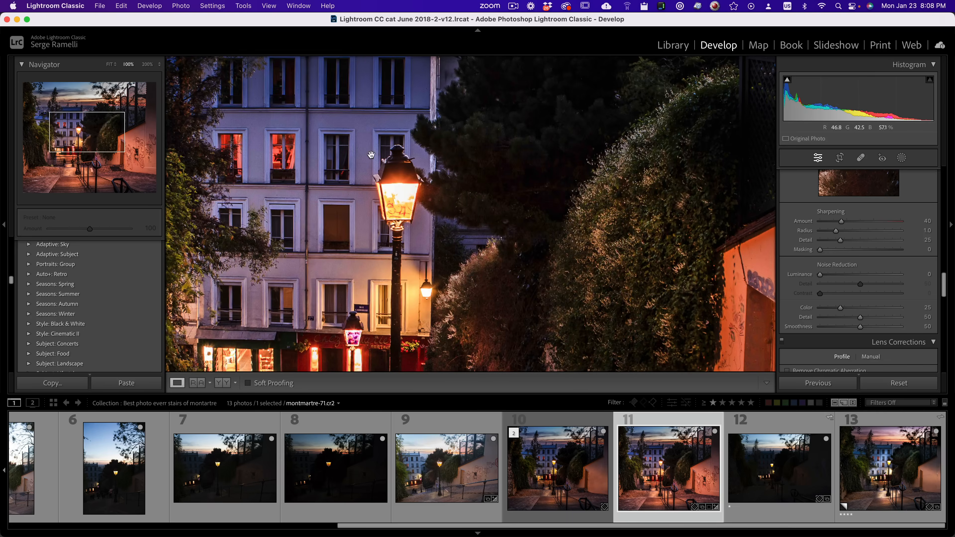
{"action": "left_click_drag", "start_coordinate": [448, 260], "coordinate": [405, 162]}
{"action": "left_click_drag", "start_coordinate": [526, 206], "coordinate": [390, 290]}
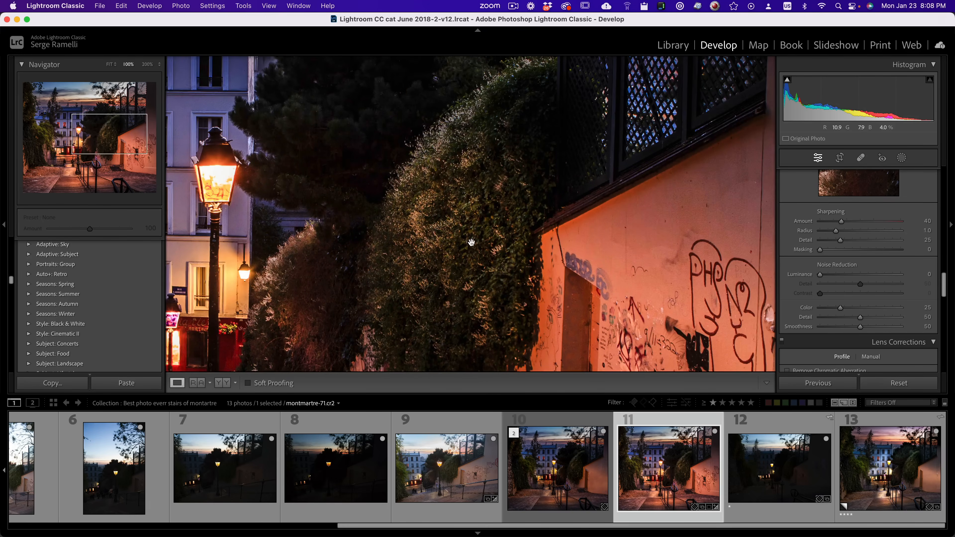
{"action": "left_click_drag", "start_coordinate": [490, 179], "coordinate": [454, 241]}
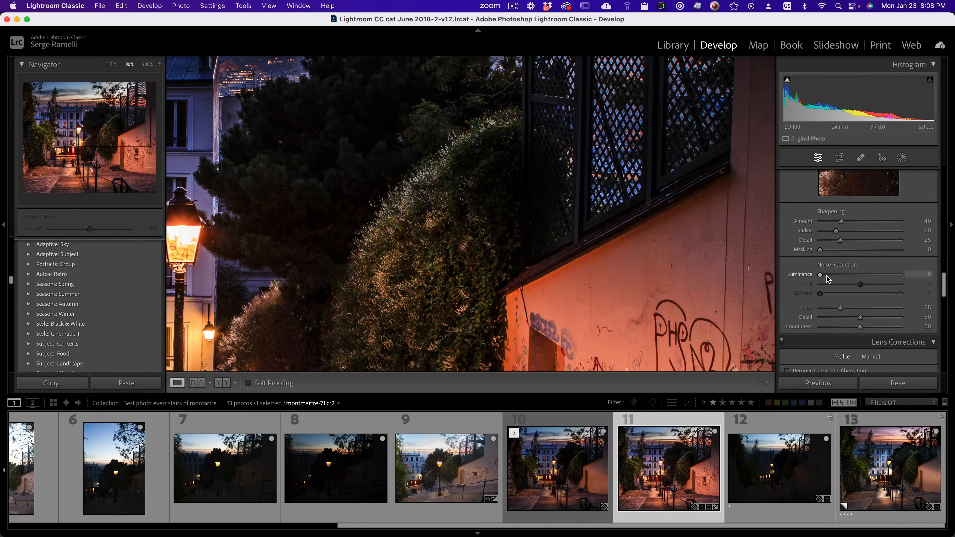
{"action": "left_click_drag", "start_coordinate": [822, 278], "coordinate": [829, 280]}
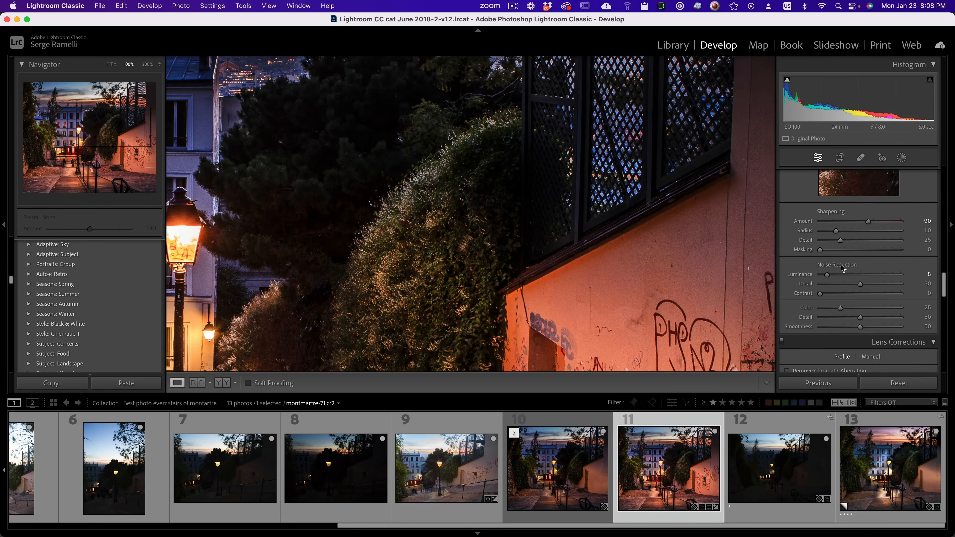
Inspect the sky and rooftops at 100%, and set the Sharpening Masking to 68
{"action": "scroll", "coordinate": [416, 162], "scroll_direction": "up", "scroll_amount": 10}
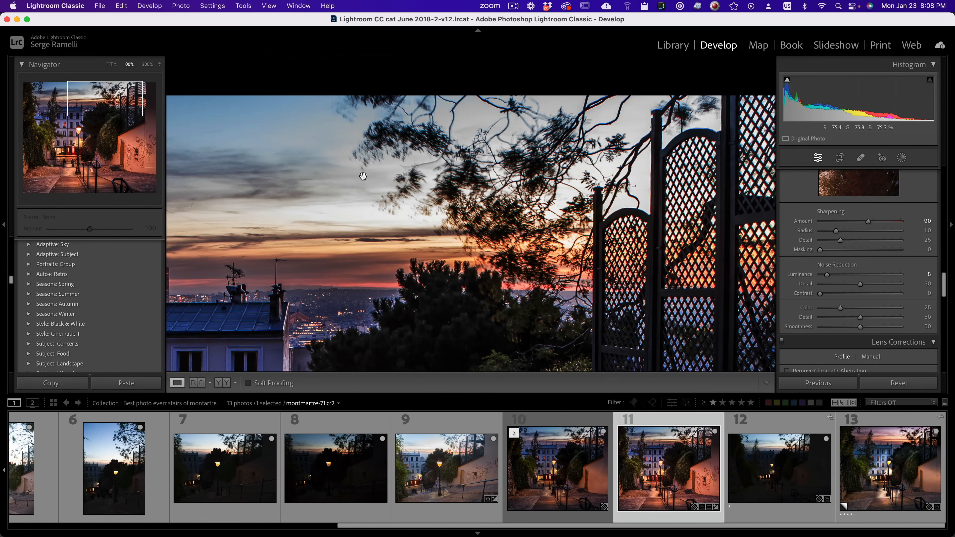
{"action": "left_click_drag", "start_coordinate": [287, 223], "coordinate": [364, 208]}
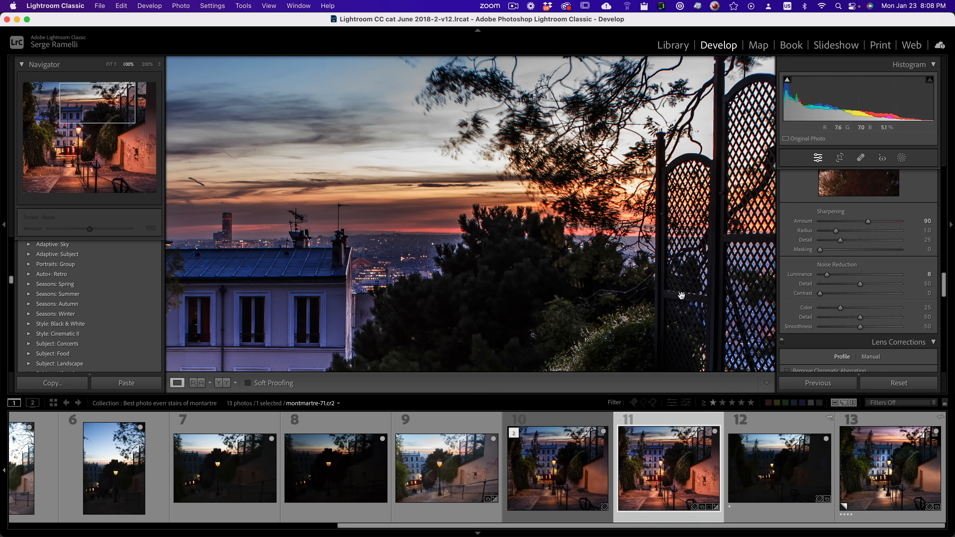
{"action": "left_click", "coordinate": [821, 251], "text": "alt"}
{"action": "left_click_drag", "start_coordinate": [821, 251], "coordinate": [876, 252]}
{"action": "left_click_drag", "start_coordinate": [435, 307], "coordinate": [487, 277]}
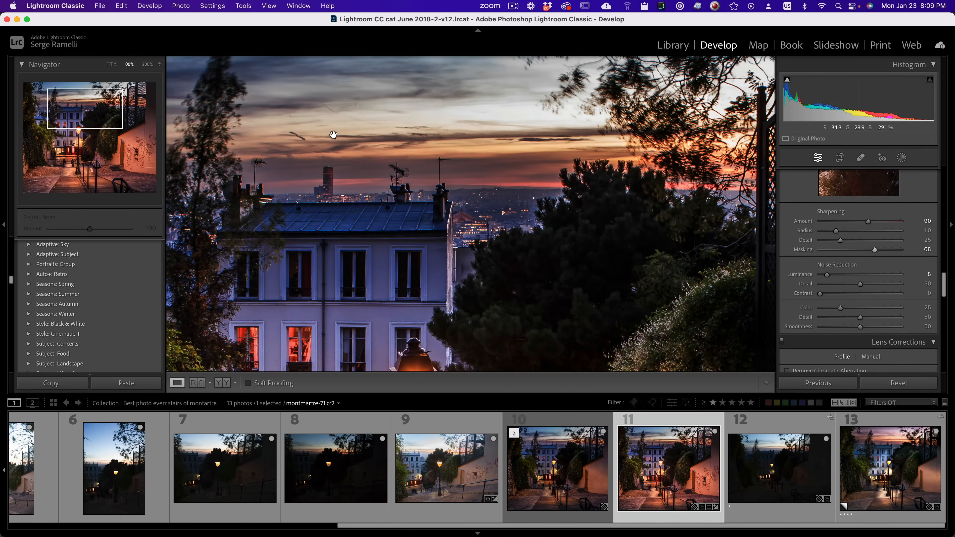
{"action": "left_click", "coordinate": [333, 136]}
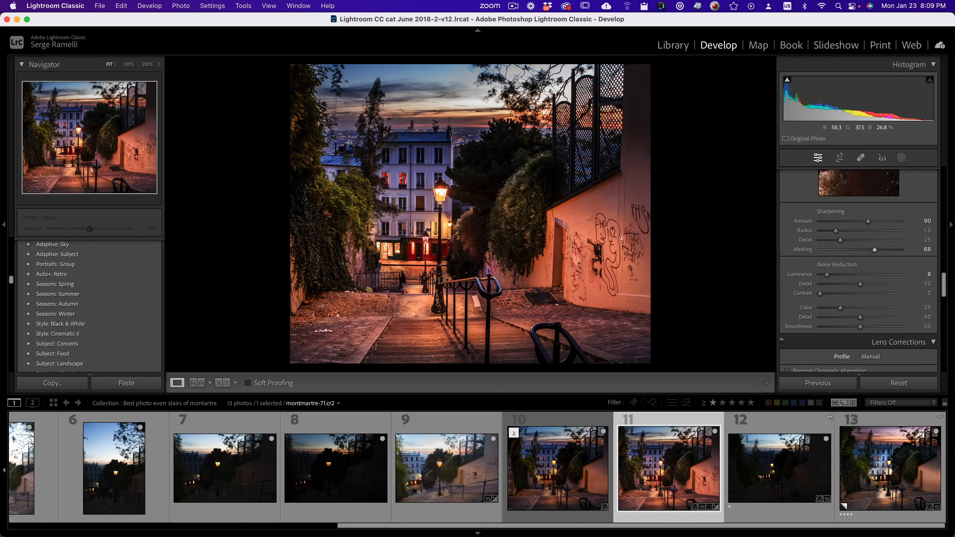
Compare the edit with photo 13, and set the Tint of Mask 1's sky gradient to 39
{"action": "left_click", "coordinate": [885, 441]}
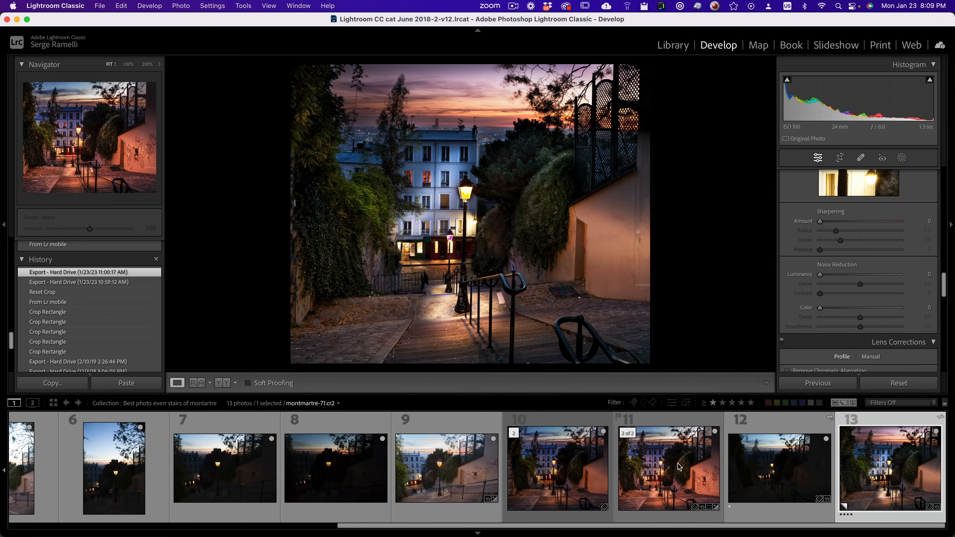
{"action": "left_click", "coordinate": [667, 465]}
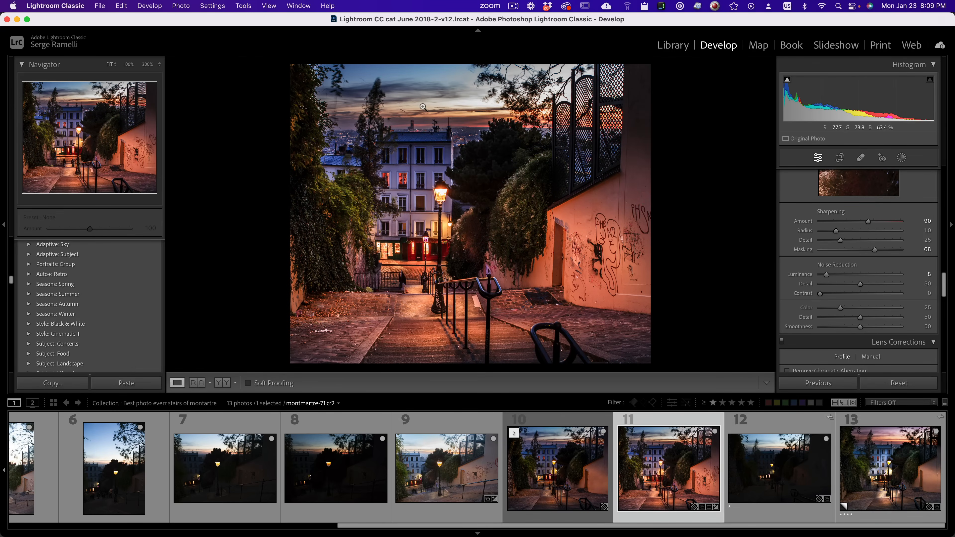
{"action": "left_click", "coordinate": [902, 158]}
{"action": "left_click", "coordinate": [792, 233]}
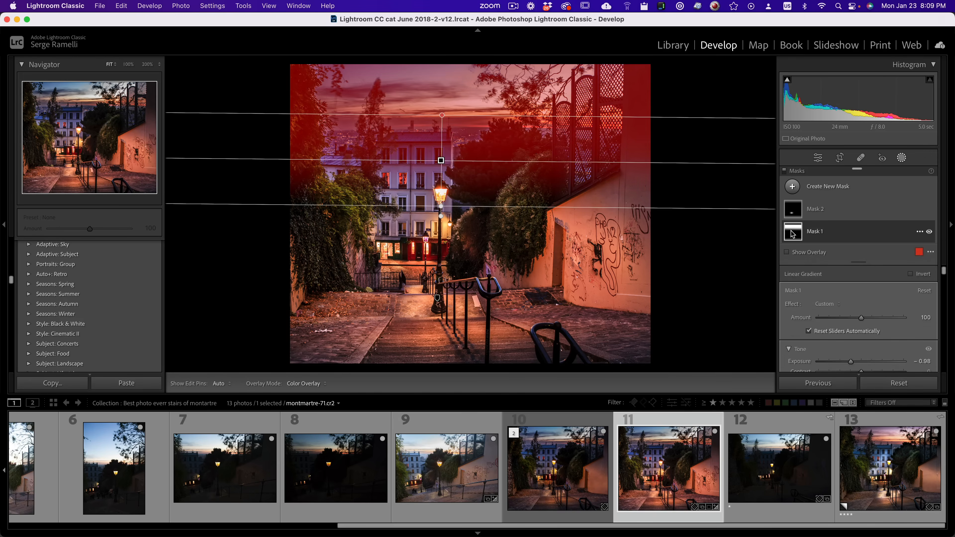
{"action": "scroll", "coordinate": [865, 339], "scroll_direction": "down", "scroll_amount": 4}
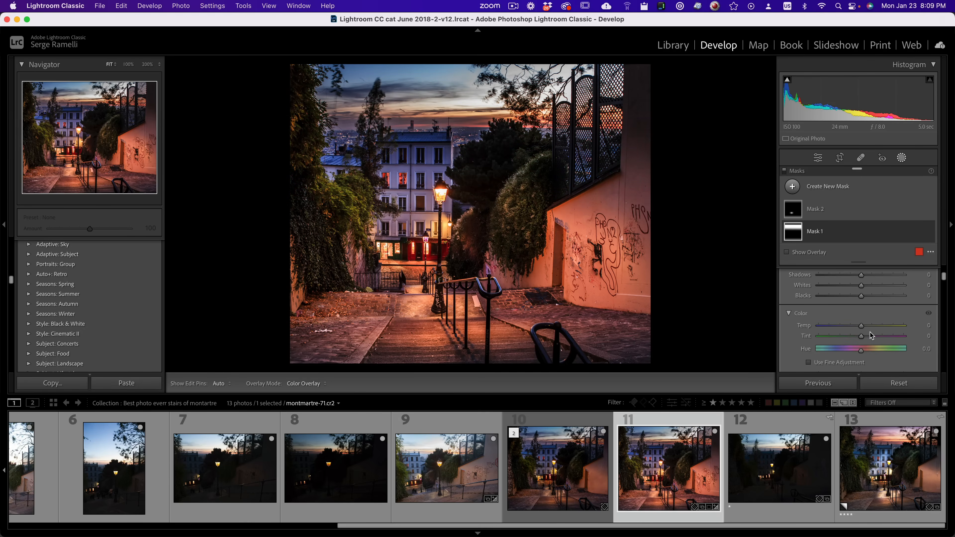
{"action": "left_click_drag", "start_coordinate": [909, 337], "coordinate": [875, 340]}
Widen Mask 1's linear gradient and shift it upward so it fades from the upper sky down to the street shops
{"action": "mouse_move", "coordinate": [483, 152]}
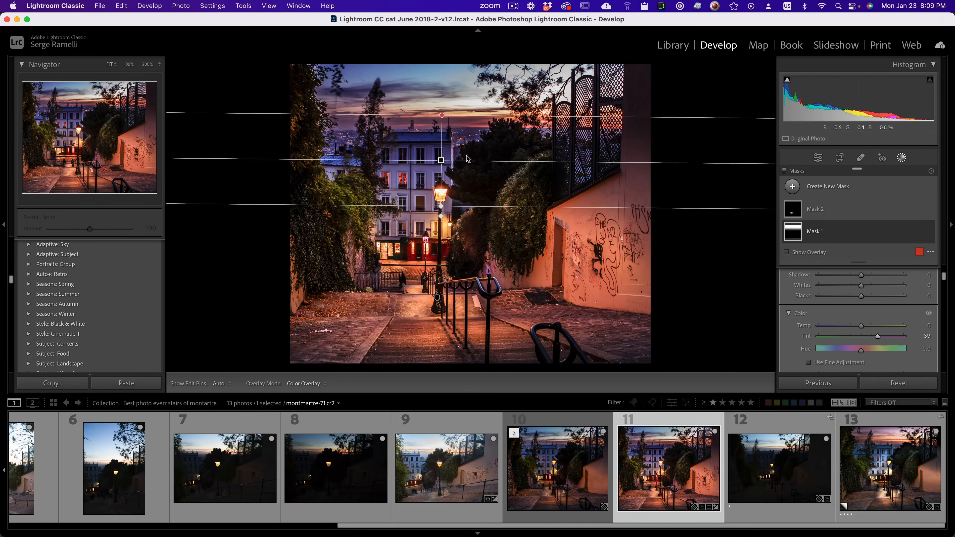
{"action": "mouse_move", "coordinate": [438, 161]}
{"action": "left_mouse_down"}
{"action": "mouse_move", "coordinate": [438, 146]}
{"action": "mouse_move", "coordinate": [437, 161]}
{"action": "left_mouse_up"}
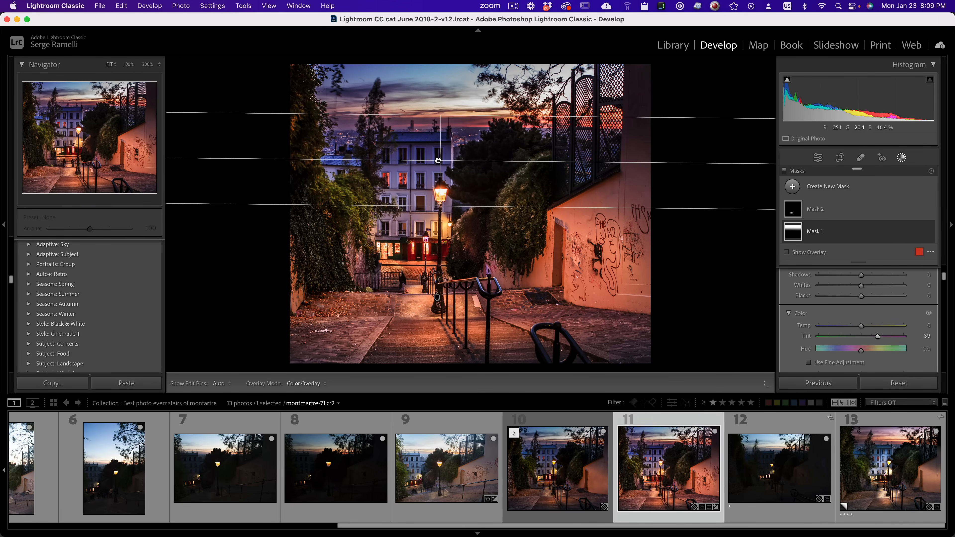
{"action": "left_click_drag", "start_coordinate": [440, 206], "coordinate": [439, 270]}
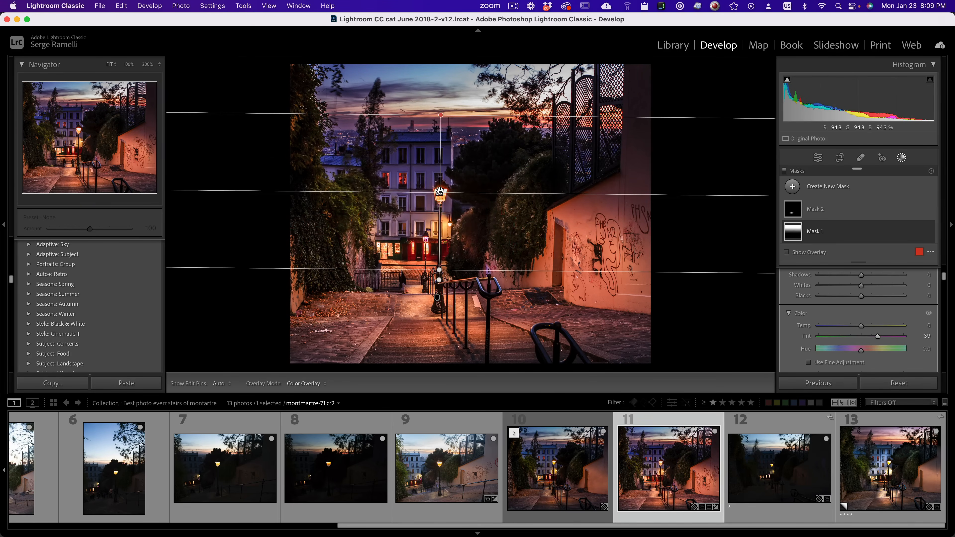
{"action": "left_click_drag", "start_coordinate": [440, 191], "coordinate": [441, 156]}
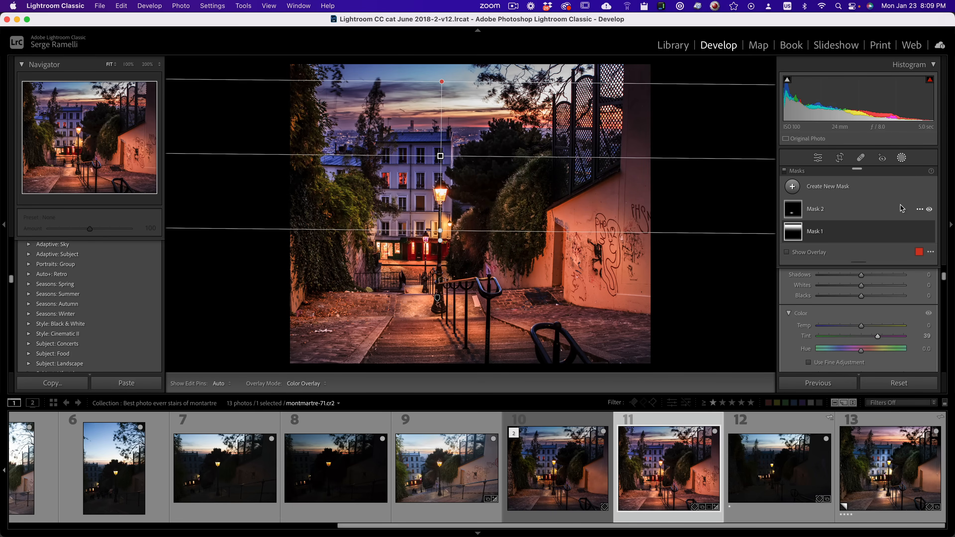
Set the whole photo's Exposure to -0.45 and Saturation to -8
{"action": "left_click", "coordinate": [819, 158]}
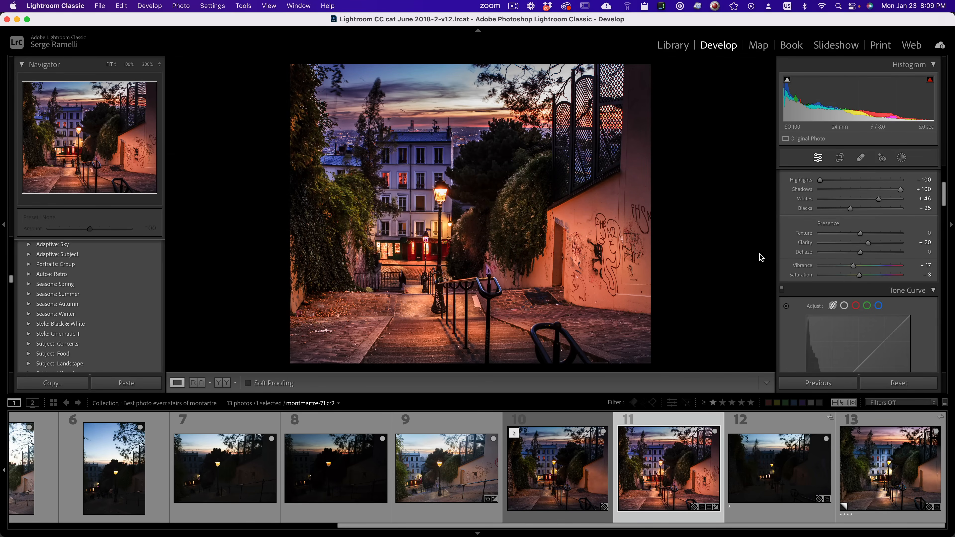
{"action": "scroll", "coordinate": [874, 239], "scroll_direction": "up", "scroll_amount": 5}
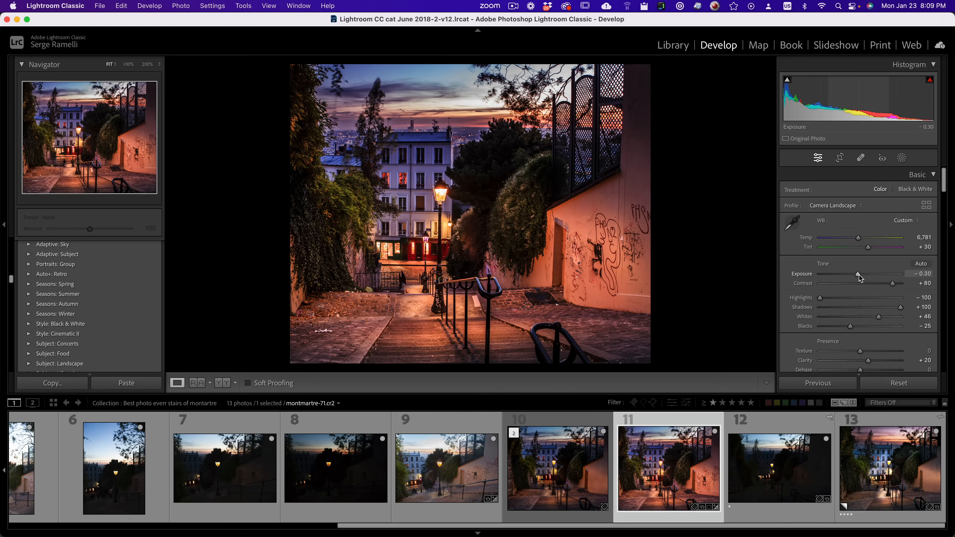
{"action": "left_click_drag", "start_coordinate": [860, 278], "coordinate": [859, 278]}
{"action": "scroll", "coordinate": [840, 331], "scroll_direction": "down", "scroll_amount": 3}
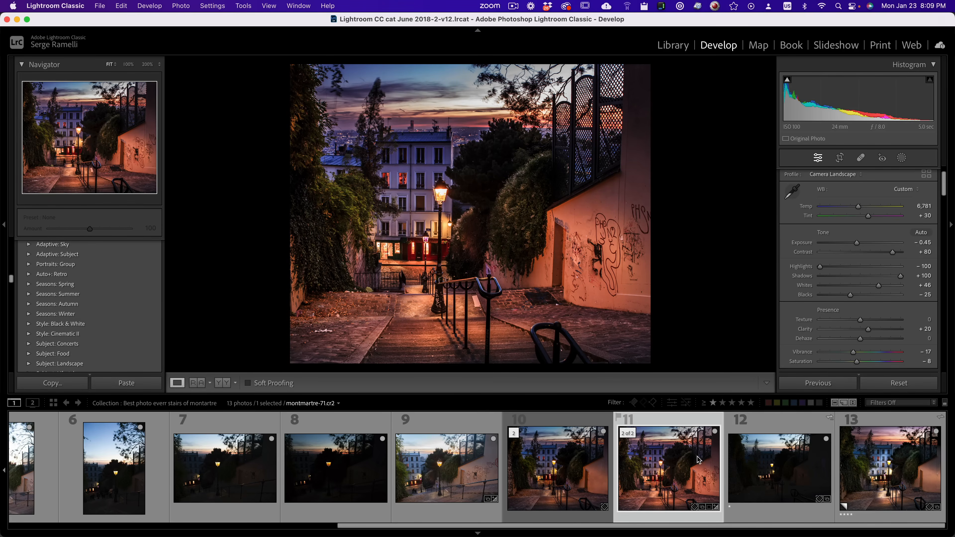
Open the edited photo in Adobe Photoshop 2023 and duplicate its Background layer
{"action": "right_click", "coordinate": [673, 446]}
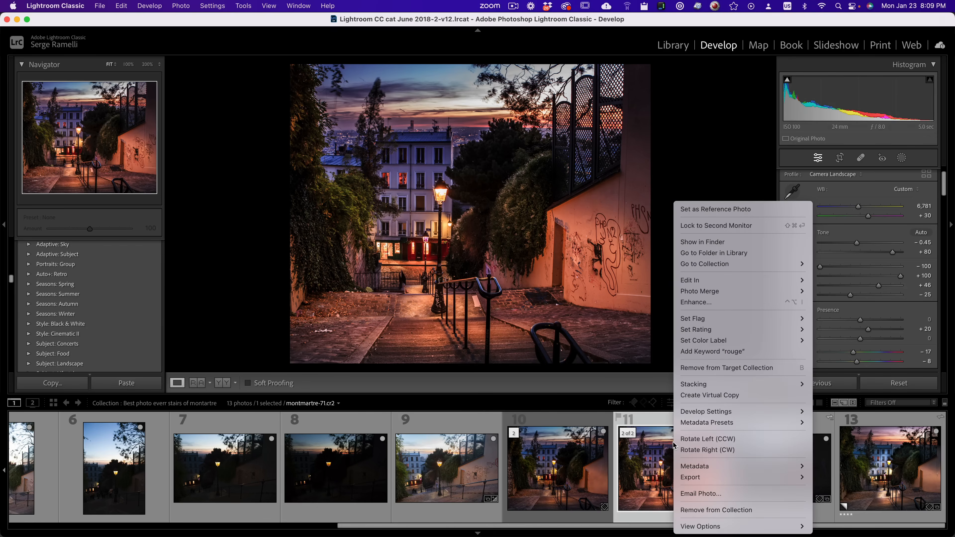
{"action": "mouse_move", "coordinate": [699, 281]}
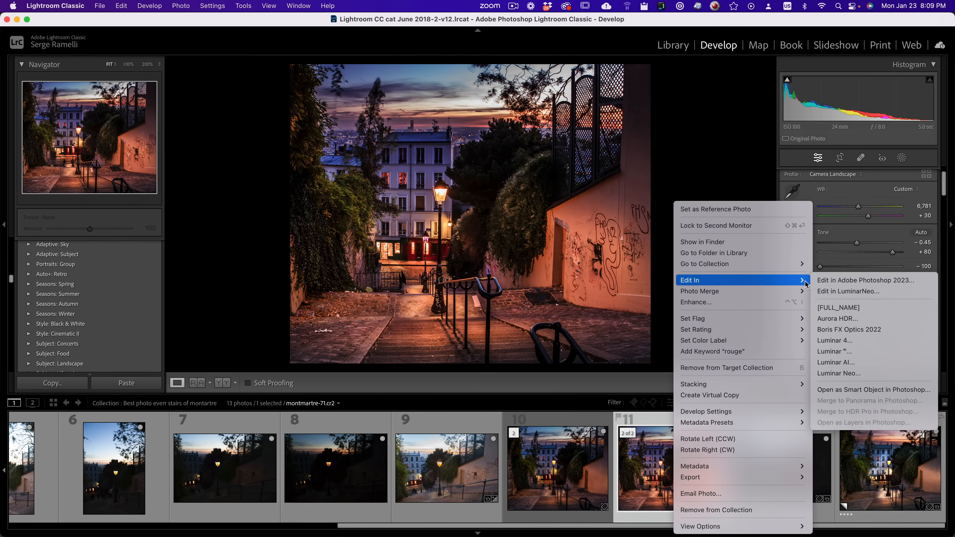
{"action": "left_click", "coordinate": [834, 280]}
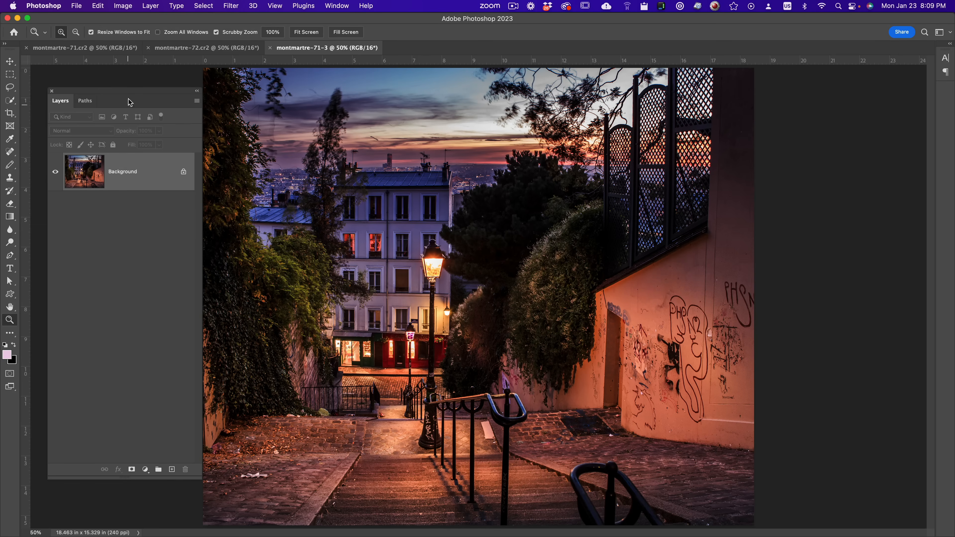
{"action": "left_click_drag", "start_coordinate": [127, 96], "coordinate": [108, 82]}
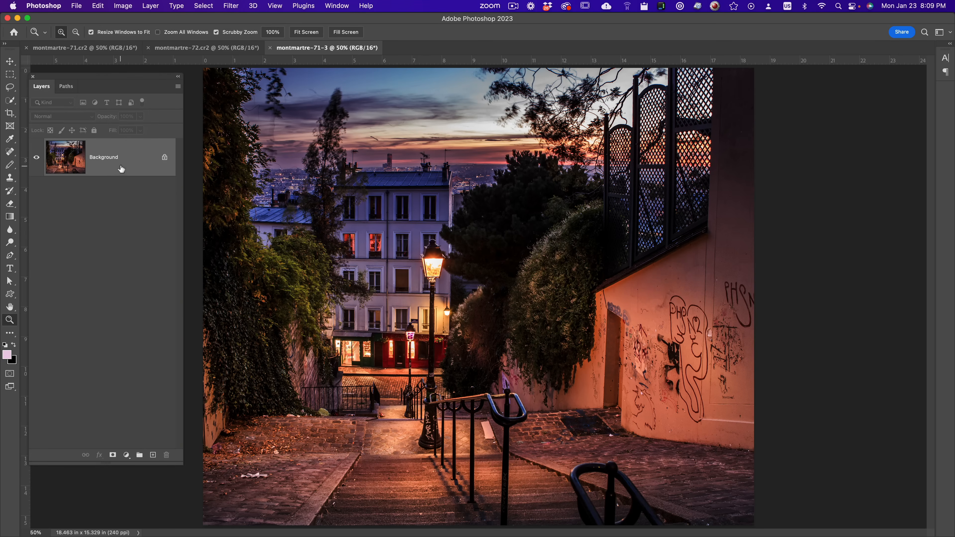
{"action": "left_click_drag", "start_coordinate": [125, 158], "coordinate": [155, 457]}
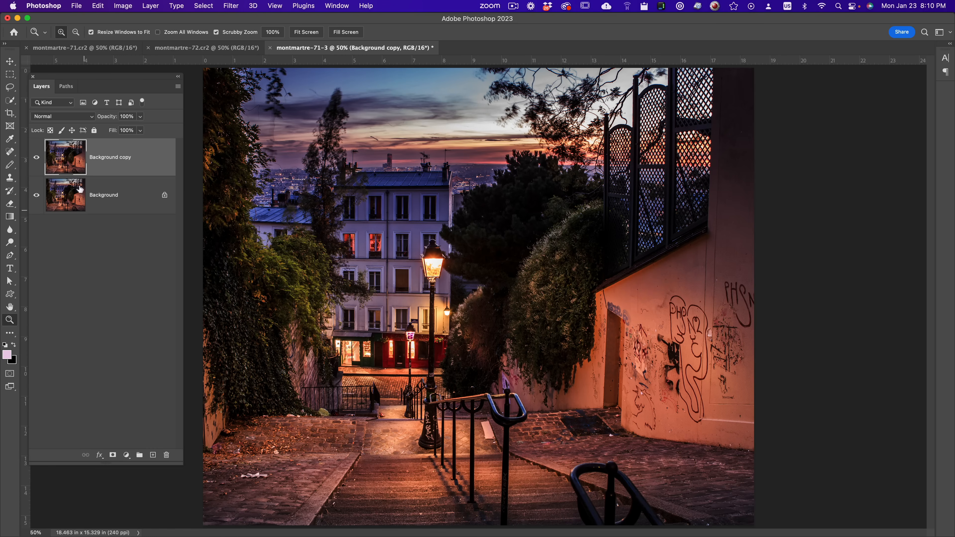
With the Patch tool, remove the PHSN graffiti and the scribbles below it at the wall's outer edge on the Background copy
{"action": "left_click", "coordinate": [677, 330]}
{"action": "left_click_drag", "start_coordinate": [678, 333], "coordinate": [519, 298]}
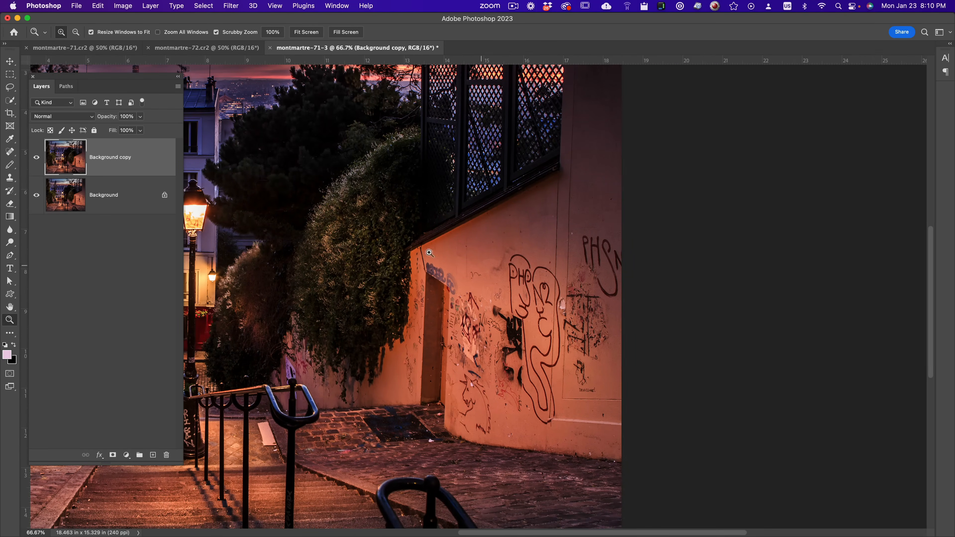
{"action": "left_click", "coordinate": [9, 152]}
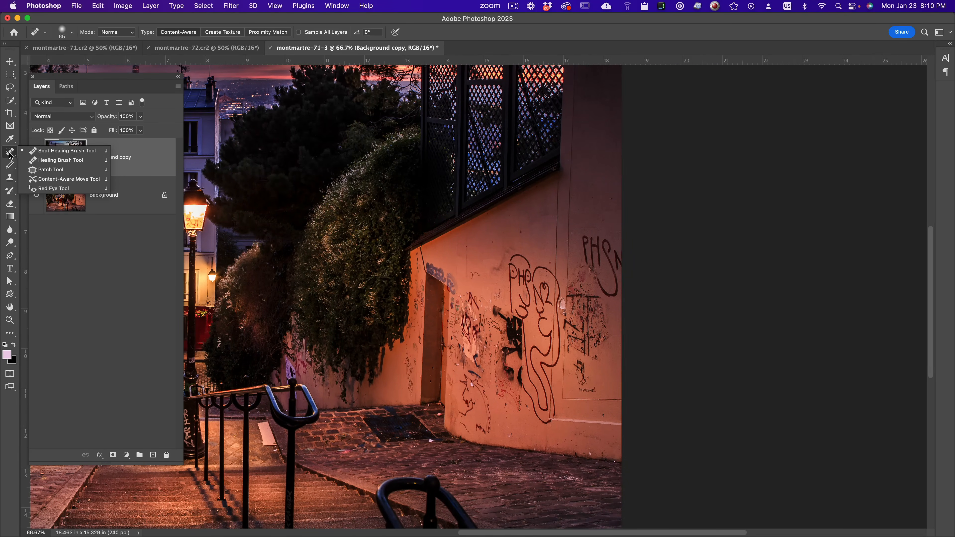
{"action": "left_click", "coordinate": [53, 169]}
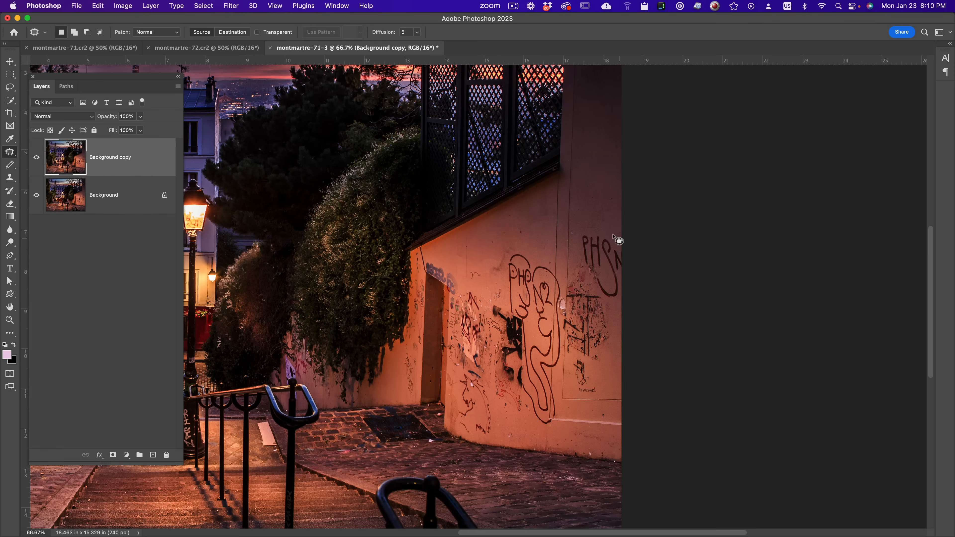
{"action": "mouse_move", "coordinate": [576, 240]}
{"action": "left_mouse_down"}
{"action": "mouse_move", "coordinate": [591, 293]}
{"action": "mouse_move", "coordinate": [612, 309]}
{"action": "mouse_move", "coordinate": [638, 294]}
{"action": "mouse_move", "coordinate": [640, 251]}
{"action": "mouse_move", "coordinate": [633, 235]}
{"action": "mouse_move", "coordinate": [603, 231]}
{"action": "mouse_move", "coordinate": [603, 187]}
{"action": "left_mouse_up"}
{"action": "key", "text": "super+d"}
{"action": "mouse_move", "coordinate": [573, 264]}
{"action": "left_mouse_down"}
{"action": "mouse_move", "coordinate": [562, 342]}
{"action": "mouse_move", "coordinate": [577, 388]}
{"action": "mouse_move", "coordinate": [600, 378]}
{"action": "mouse_move", "coordinate": [612, 345]}
{"action": "mouse_move", "coordinate": [603, 260]}
{"action": "left_mouse_up"}
{"action": "left_click_drag", "start_coordinate": [595, 331], "coordinate": [606, 235]}
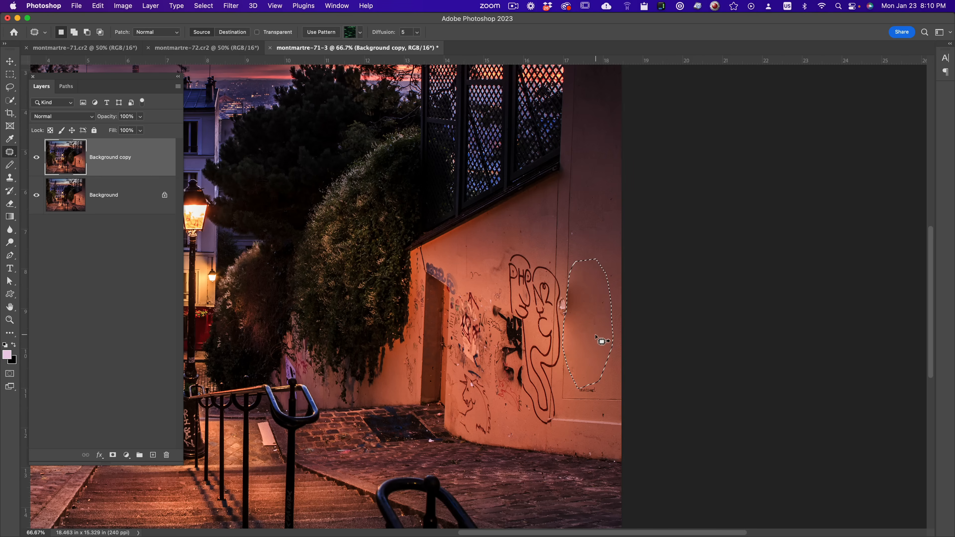
{"action": "left_click", "coordinate": [604, 400]}
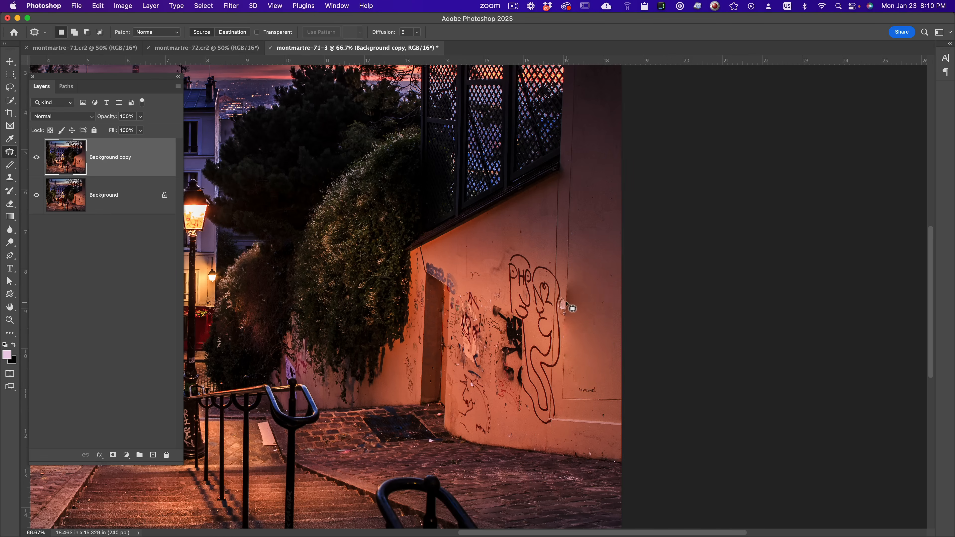
Patch out the upper part of the large figure graffiti and the black and red scribbles between it and the doorway
{"action": "mouse_move", "coordinate": [504, 249]}
{"action": "left_mouse_down"}
{"action": "mouse_move", "coordinate": [496, 281]}
{"action": "mouse_move", "coordinate": [510, 329]}
{"action": "mouse_move", "coordinate": [535, 336]}
{"action": "left_mouse_up"}
{"action": "left_click_drag", "start_coordinate": [546, 257], "coordinate": [547, 257]}
{"action": "left_click_drag", "start_coordinate": [523, 292], "coordinate": [530, 255]}
{"action": "left_click", "coordinate": [512, 358]}
{"action": "mouse_move", "coordinate": [517, 287]}
{"action": "left_mouse_down"}
{"action": "mouse_move", "coordinate": [484, 313]}
{"action": "mouse_move", "coordinate": [485, 342]}
{"action": "mouse_move", "coordinate": [518, 375]}
{"action": "mouse_move", "coordinate": [542, 350]}
{"action": "mouse_move", "coordinate": [541, 264]}
{"action": "left_mouse_up"}
{"action": "mouse_move", "coordinate": [527, 331]}
{"action": "left_mouse_down"}
{"action": "mouse_move", "coordinate": [510, 292]}
{"action": "mouse_move", "coordinate": [513, 299]}
{"action": "left_mouse_up"}
{"action": "left_click", "coordinate": [504, 395]}
{"action": "mouse_move", "coordinate": [458, 341]}
{"action": "left_mouse_down"}
{"action": "mouse_move", "coordinate": [465, 412]}
{"action": "mouse_move", "coordinate": [487, 400]}
{"action": "mouse_move", "coordinate": [496, 366]}
{"action": "mouse_move", "coordinate": [485, 269]}
{"action": "left_mouse_up"}
{"action": "left_click_drag", "start_coordinate": [481, 349], "coordinate": [533, 280]}
{"action": "left_click", "coordinate": [531, 283]}
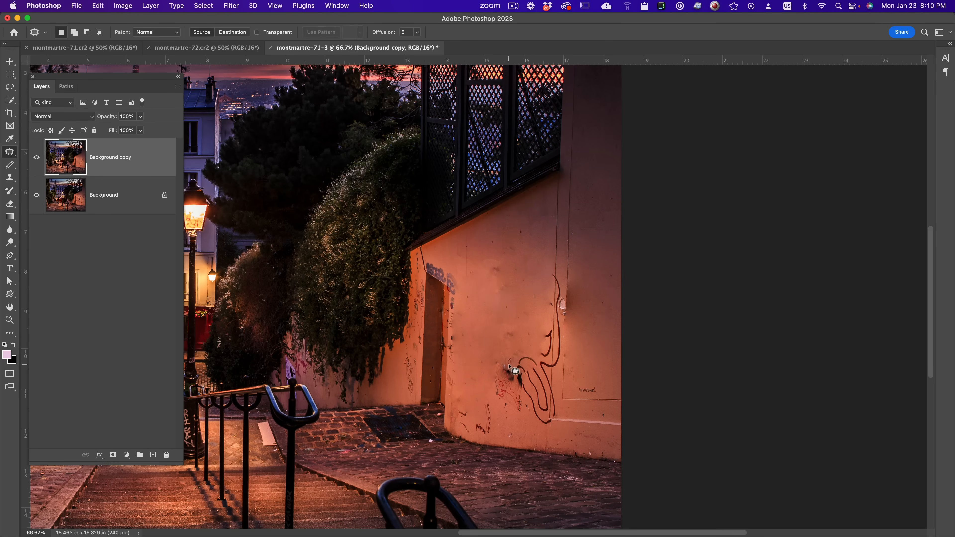
Patch out the remaining scribbles on the lower wall and the blue graffiti at the doorway's upper corner with clean wall
{"action": "mouse_move", "coordinate": [506, 330]}
{"action": "left_mouse_down"}
{"action": "mouse_move", "coordinate": [494, 405]}
{"action": "mouse_move", "coordinate": [516, 425]}
{"action": "mouse_move", "coordinate": [537, 410]}
{"action": "mouse_move", "coordinate": [537, 322]}
{"action": "left_mouse_up"}
{"action": "left_click_drag", "start_coordinate": [521, 367], "coordinate": [503, 297]}
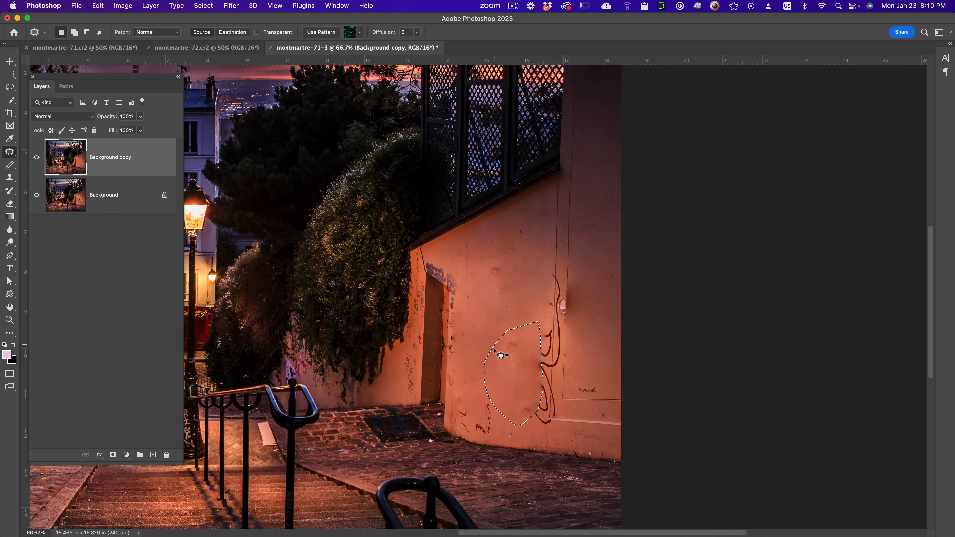
{"action": "left_click", "coordinate": [468, 405]}
{"action": "mouse_move", "coordinate": [465, 405]}
{"action": "left_mouse_down"}
{"action": "mouse_move", "coordinate": [457, 429]}
{"action": "mouse_move", "coordinate": [501, 422]}
{"action": "mouse_move", "coordinate": [467, 399]}
{"action": "mouse_move", "coordinate": [498, 336]}
{"action": "left_mouse_up"}
{"action": "left_click", "coordinate": [508, 342]}
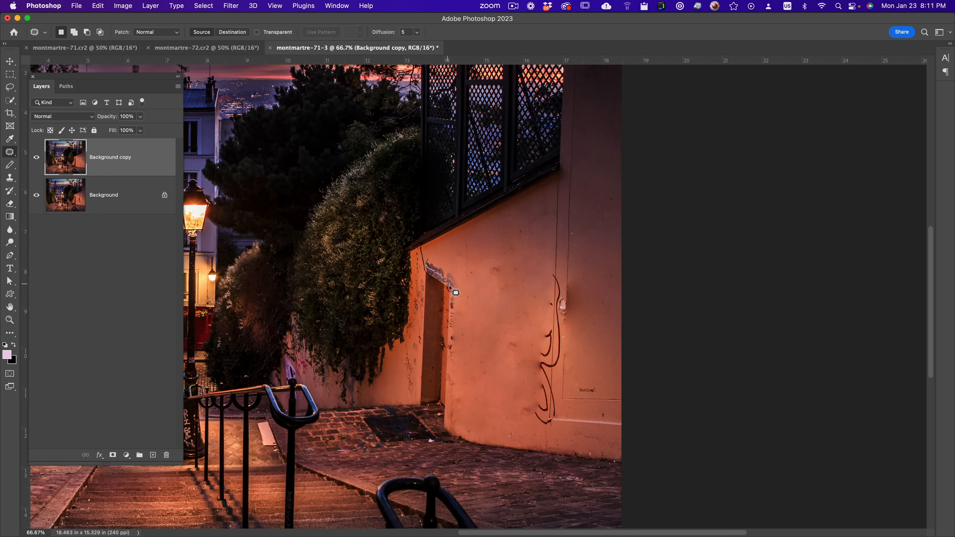
{"action": "mouse_move", "coordinate": [463, 288]}
{"action": "left_mouse_down"}
{"action": "mouse_move", "coordinate": [438, 288]}
{"action": "mouse_move", "coordinate": [426, 263]}
{"action": "mouse_move", "coordinate": [465, 263]}
{"action": "left_mouse_up"}
{"action": "left_click", "coordinate": [489, 272]}
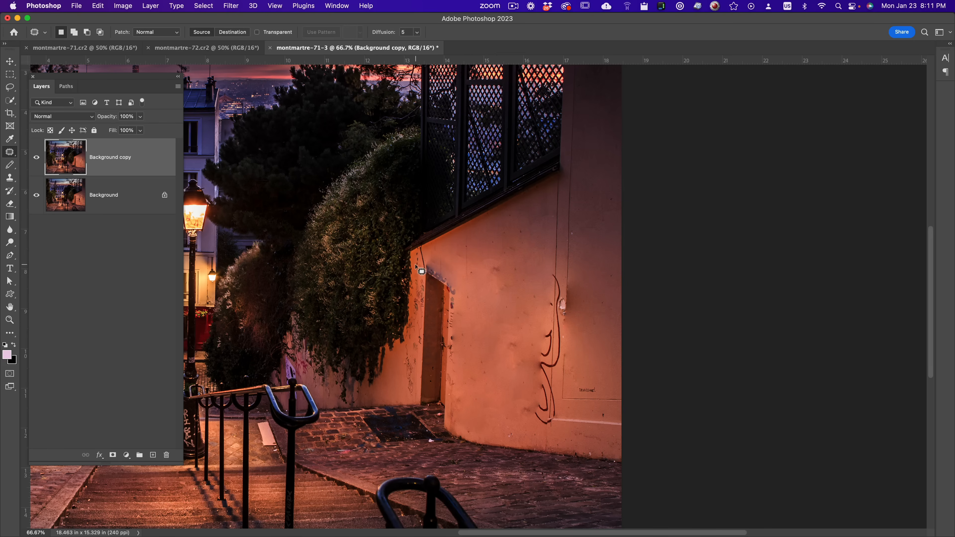
Zoom to 200% and paint over the short hooked graffiti line beside the wall's groove with a 38-pixel Spot Healing Brush
{"action": "left_click_drag", "start_coordinate": [510, 292], "coordinate": [466, 266]}
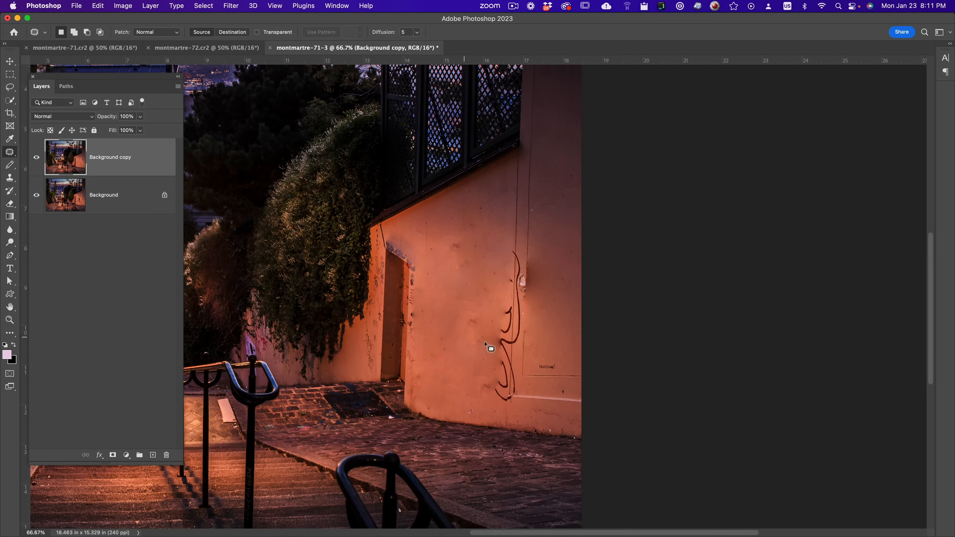
{"action": "key", "text": "z"}
{"action": "left_click", "coordinate": [515, 345]}
{"action": "left_click", "coordinate": [515, 345]}
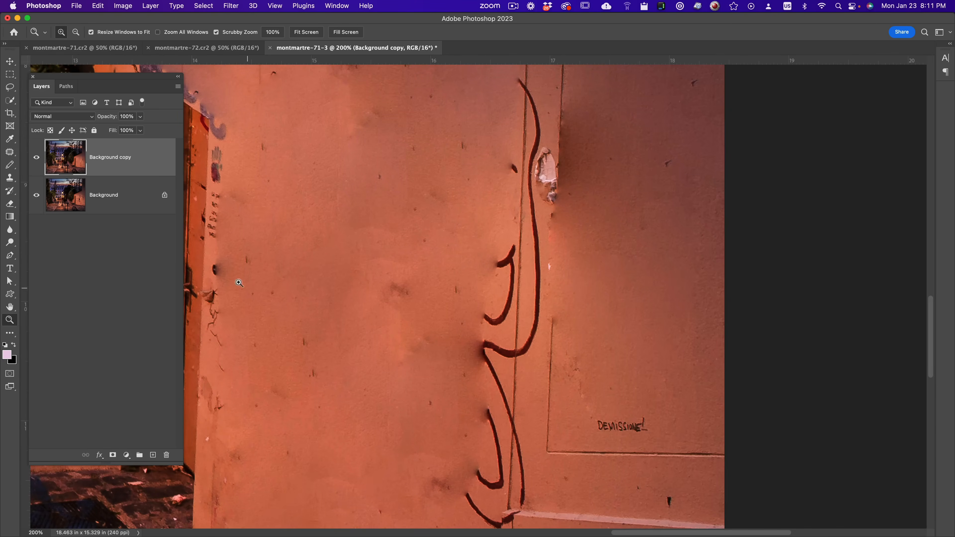
{"action": "left_click", "coordinate": [10, 153]}
{"action": "left_click", "coordinate": [10, 153]}
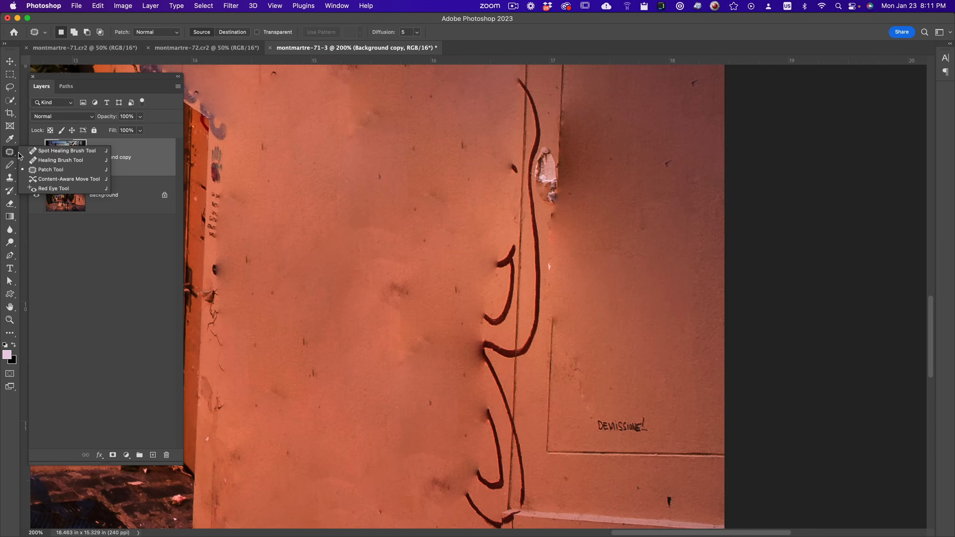
{"action": "left_click", "coordinate": [71, 154]}
{"action": "left_click_drag", "start_coordinate": [437, 288], "coordinate": [425, 290]}
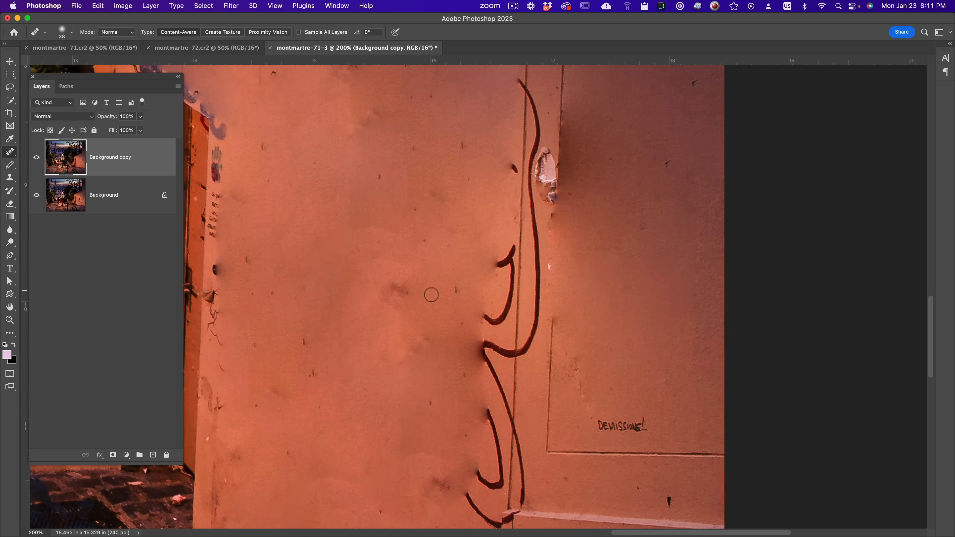
{"action": "mouse_move", "coordinate": [489, 317]}
{"action": "left_mouse_down"}
{"action": "mouse_move", "coordinate": [505, 312]}
{"action": "mouse_move", "coordinate": [511, 244]}
{"action": "mouse_move", "coordinate": [496, 277]}
{"action": "mouse_move", "coordinate": [494, 263]}
{"action": "mouse_move", "coordinate": [497, 313]}
{"action": "left_mouse_up"}
Heal the lower curved graffiti lines and the DEMISSIONE! lettering on the wall
{"action": "scroll", "coordinate": [563, 480], "scroll_direction": "down", "scroll_amount": 5}
{"action": "left_click_drag", "start_coordinate": [460, 351], "coordinate": [505, 348]}
{"action": "left_click", "coordinate": [661, 359]}
{"action": "left_click_drag", "start_coordinate": [595, 281], "coordinate": [639, 282]}
{"action": "left_click_drag", "start_coordinate": [488, 271], "coordinate": [493, 343]}
{"action": "left_click_drag", "start_coordinate": [479, 264], "coordinate": [485, 348]}
{"action": "left_click_drag", "start_coordinate": [475, 200], "coordinate": [481, 227]}
Heal the long upper graffiti curve, the white chipped patch beside it and small leftover marks on the wall
{"action": "scroll", "coordinate": [434, 353], "scroll_direction": "up", "scroll_amount": 5}
{"action": "mouse_move", "coordinate": [441, 352]}
{"action": "left_mouse_down"}
{"action": "mouse_move", "coordinate": [488, 125]}
{"action": "mouse_move", "coordinate": [469, 84]}
{"action": "left_mouse_up"}
{"action": "left_click", "coordinate": [464, 172]}
{"action": "left_click_drag", "start_coordinate": [491, 139], "coordinate": [502, 196]}
{"action": "left_click", "coordinate": [644, 86]}
{"action": "left_click_drag", "start_coordinate": [442, 328], "coordinate": [452, 324]}
{"action": "left_click", "coordinate": [407, 295]}
{"action": "left_click", "coordinate": [417, 380]}
Trace a closed Pen path around the wall face beside the doorway, following the doorway's edge exactly
{"action": "left_click_drag", "start_coordinate": [227, 283], "coordinate": [485, 215]}
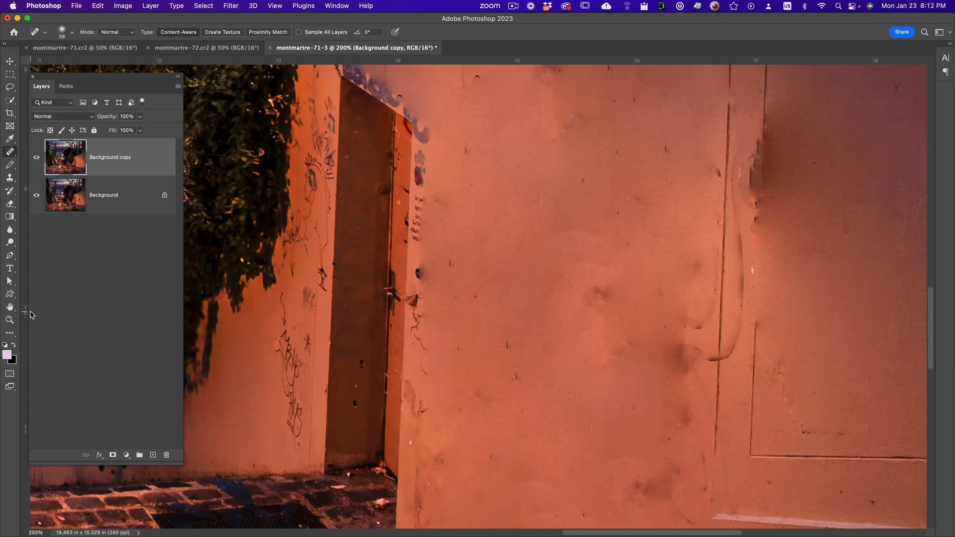
{"action": "key", "text": "p"}
{"action": "left_click_drag", "start_coordinate": [495, 339], "coordinate": [528, 309]}
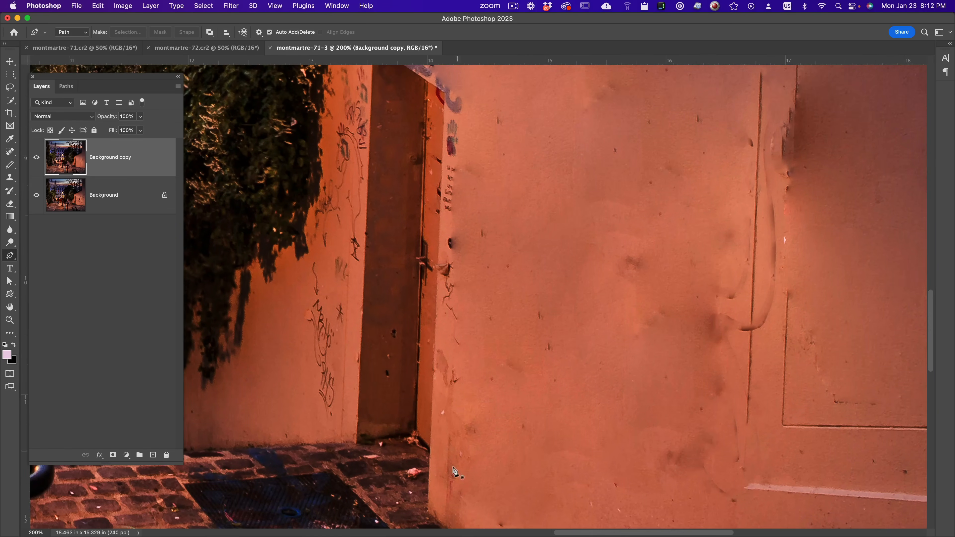
{"action": "left_click", "coordinate": [428, 503]}
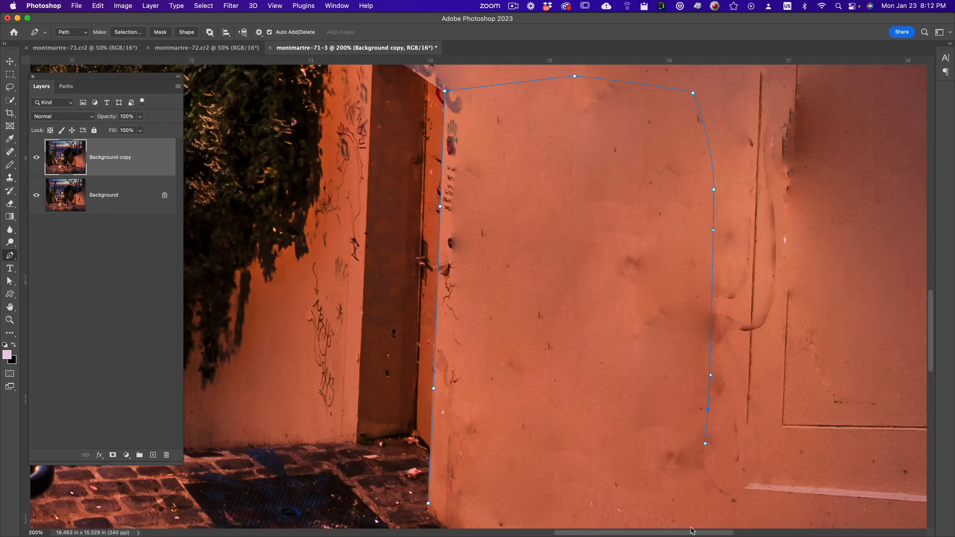
Convert the wall path into a new selection with a feather radius of 1 pixel
{"action": "right_click", "coordinate": [430, 509]}
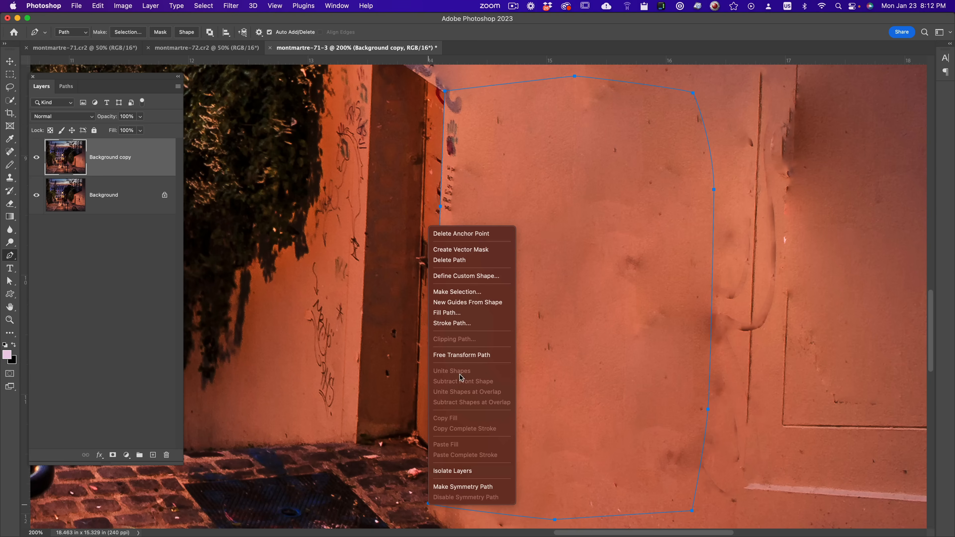
{"action": "left_click", "coordinate": [458, 292]}
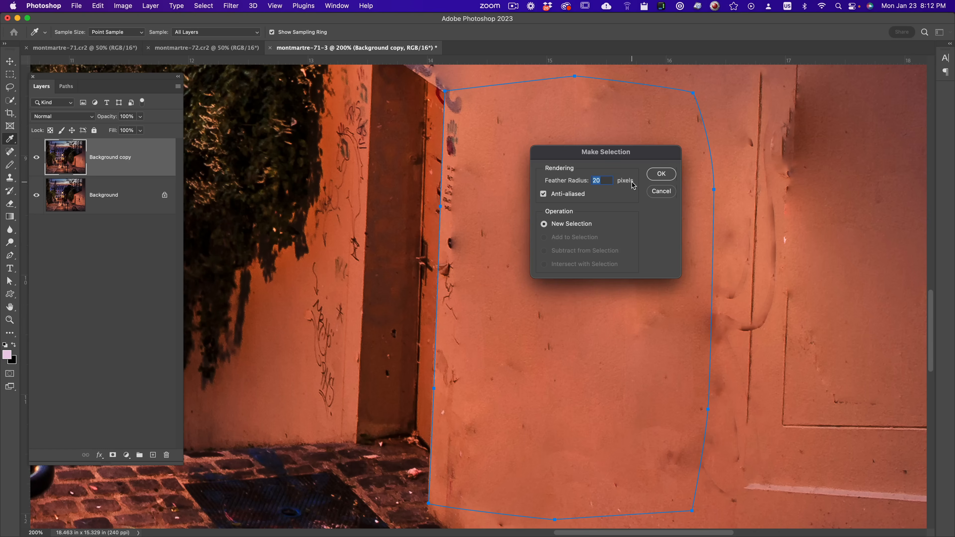
{"action": "type", "text": "1"}
{"action": "key", "text": "Return"}
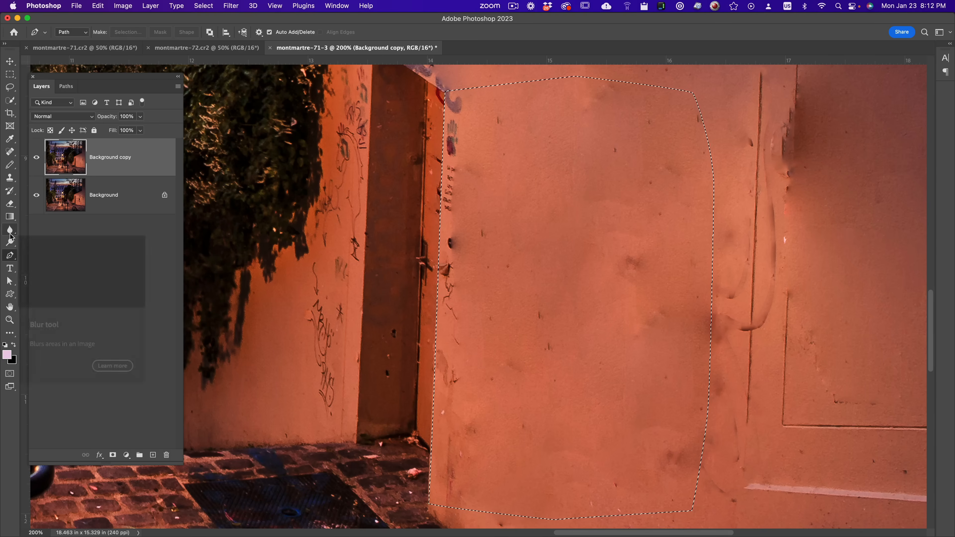
Clone clean wall over the graffiti along the doorway edge inside the selection with a 104-pixel Clone Stamp, and deselect
{"action": "left_click", "coordinate": [10, 178]}
{"action": "mouse_move", "coordinate": [520, 227]}
{"action": "left_mouse_down"}
{"action": "mouse_move", "coordinate": [420, 235]}
{"action": "mouse_move", "coordinate": [470, 233]}
{"action": "mouse_move", "coordinate": [524, 251]}
{"action": "mouse_move", "coordinate": [505, 250]}
{"action": "mouse_move", "coordinate": [681, 254]}
{"action": "mouse_move", "coordinate": [344, 278]}
{"action": "mouse_move", "coordinate": [232, 297]}
{"action": "mouse_move", "coordinate": [533, 318]}
{"action": "mouse_move", "coordinate": [256, 315]}
{"action": "mouse_move", "coordinate": [269, 320]}
{"action": "mouse_move", "coordinate": [105, 331]}
{"action": "mouse_move", "coordinate": [445, 337]}
{"action": "mouse_move", "coordinate": [151, 340]}
{"action": "left_mouse_up"}
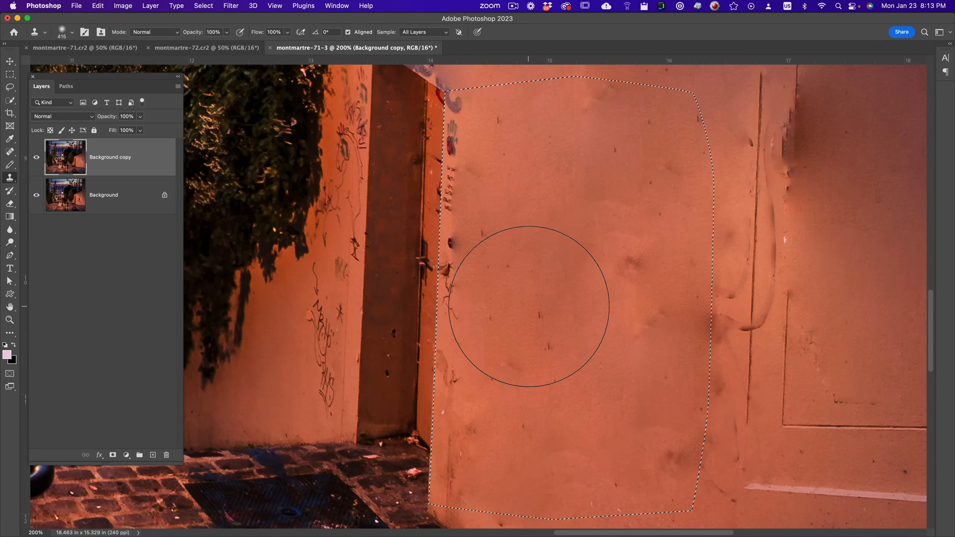
{"action": "mouse_move", "coordinate": [620, 282]}
{"action": "left_mouse_down"}
{"action": "mouse_move", "coordinate": [451, 297]}
{"action": "mouse_move", "coordinate": [466, 295]}
{"action": "left_mouse_up"}
{"action": "mouse_move", "coordinate": [456, 105]}
{"action": "left_mouse_down"}
{"action": "mouse_move", "coordinate": [441, 379]}
{"action": "mouse_move", "coordinate": [452, 499]}
{"action": "mouse_move", "coordinate": [459, 494]}
{"action": "left_mouse_up"}
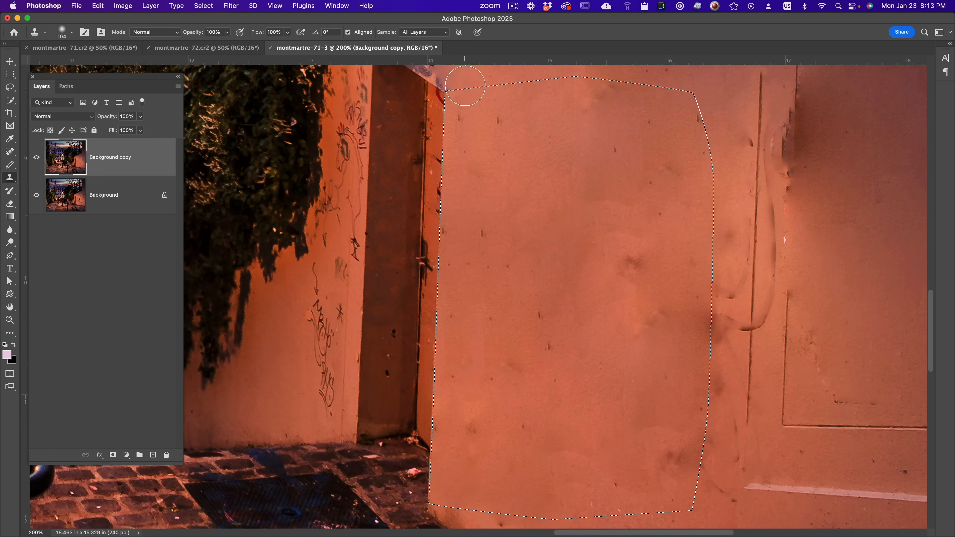
{"action": "scroll", "coordinate": [602, 316], "scroll_direction": "up", "scroll_amount": 5}
{"action": "scroll", "coordinate": [602, 316], "scroll_direction": "right", "scroll_amount": 3}
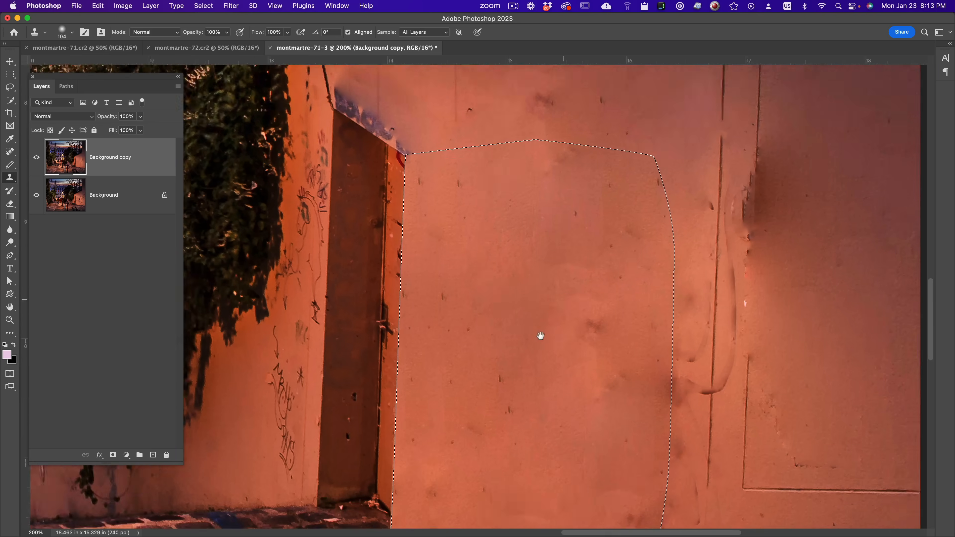
{"action": "key", "text": "super+d"}
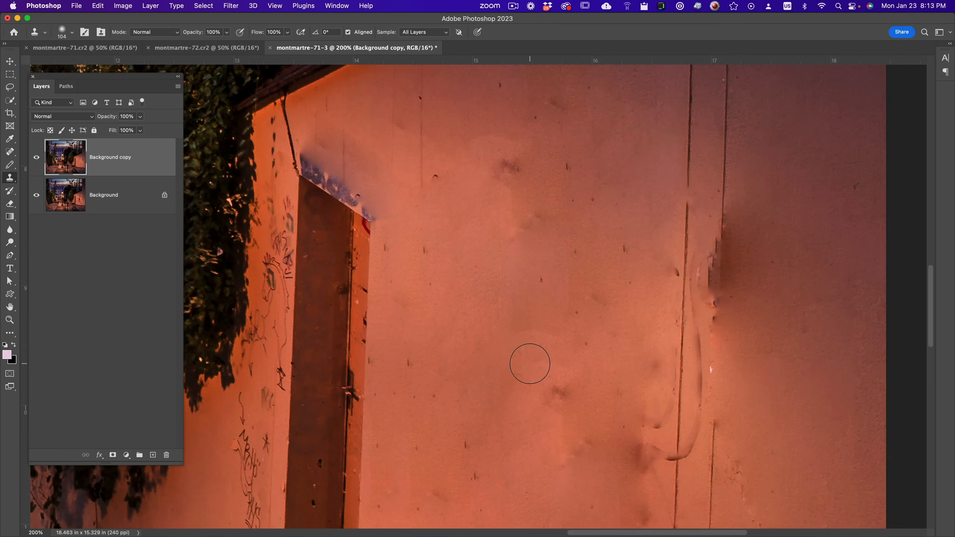
Patch the scribbled graffiti on the lower wall between the ivy and the doorway with clean wall beside it, and deselect
{"action": "left_click_drag", "start_coordinate": [512, 353], "coordinate": [579, 299]}
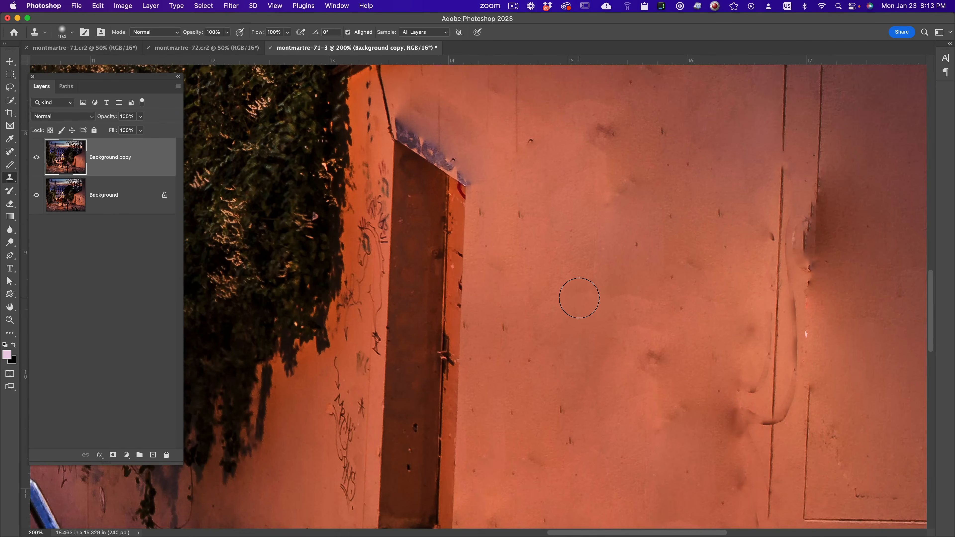
{"action": "left_click_drag", "start_coordinate": [344, 334], "coordinate": [453, 259]}
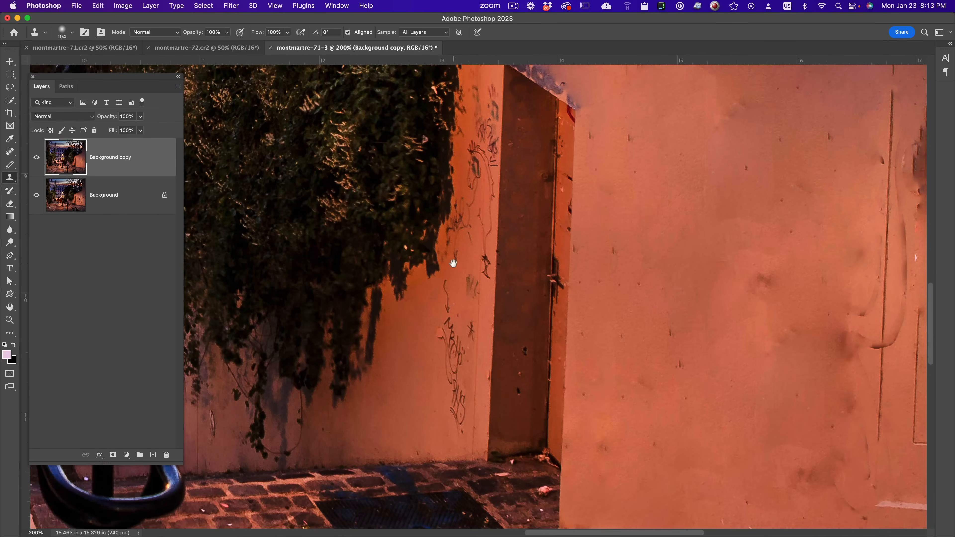
{"action": "left_click", "coordinate": [10, 152]}
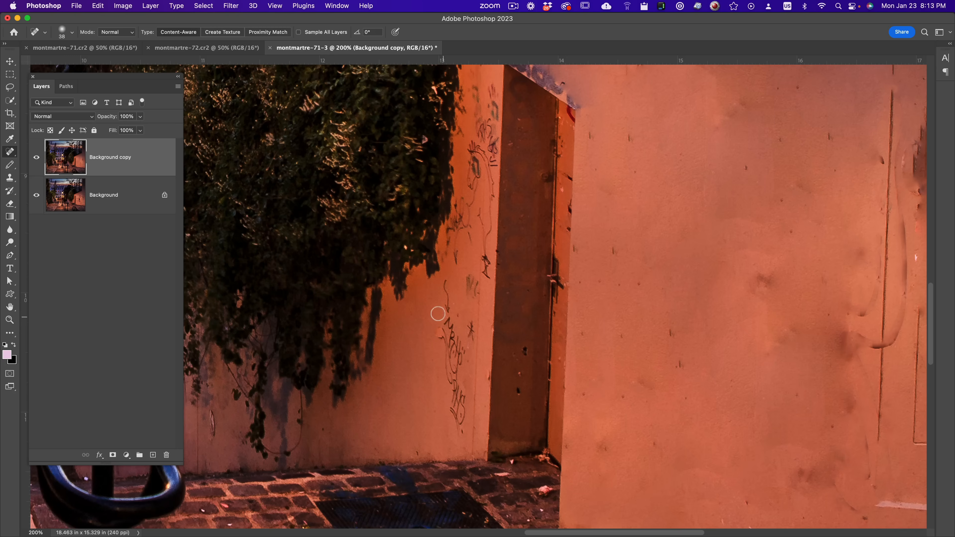
{"action": "right_click", "coordinate": [12, 152]}
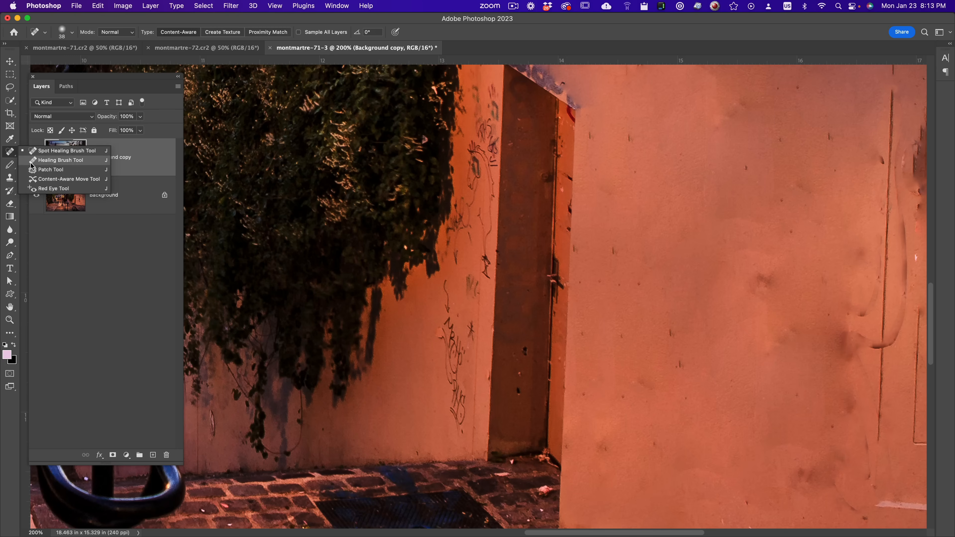
{"action": "left_click", "coordinate": [37, 170]}
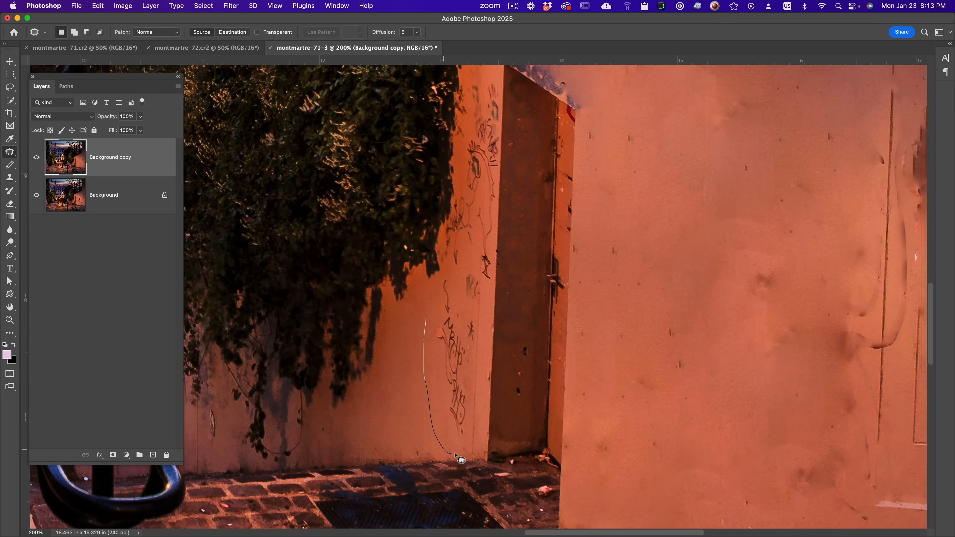
{"action": "left_click_drag", "start_coordinate": [463, 288], "coordinate": [448, 269]}
{"action": "left_click_drag", "start_coordinate": [448, 343], "coordinate": [404, 357]}
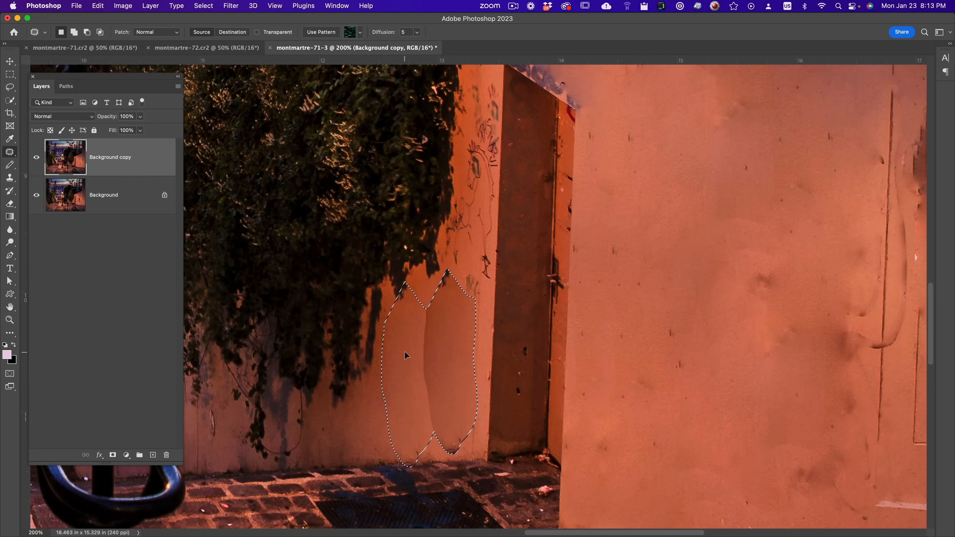
{"action": "key", "text": "super+d"}
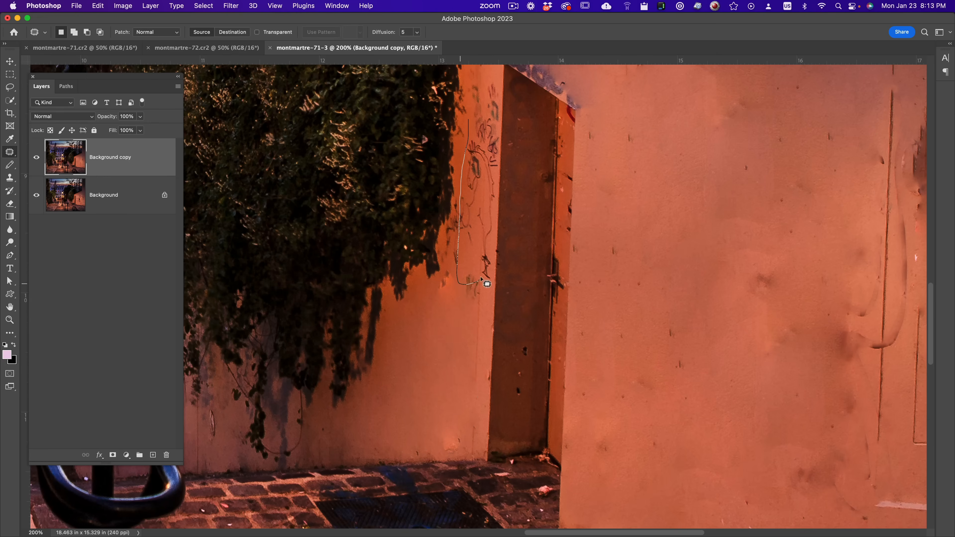
Patch the upper graffiti on the strip between ivy and doorway, and the dark marks under the roof edge
{"action": "left_click_drag", "start_coordinate": [471, 80], "coordinate": [470, 83]}
{"action": "mouse_move", "coordinate": [472, 135]}
{"action": "left_mouse_down"}
{"action": "mouse_move", "coordinate": [425, 324]}
{"action": "mouse_move", "coordinate": [440, 299]}
{"action": "mouse_move", "coordinate": [693, 257]}
{"action": "left_mouse_up"}
{"action": "key", "text": "super+d"}
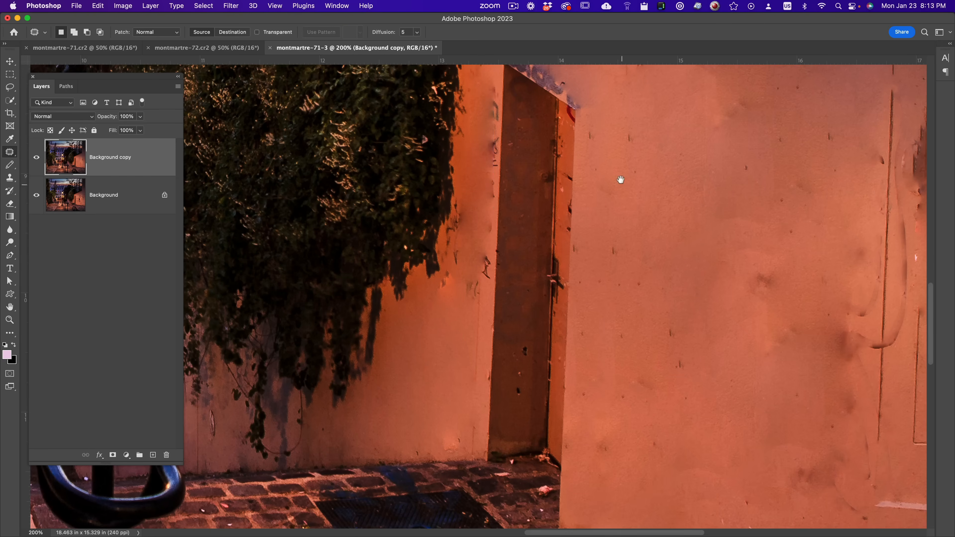
{"action": "left_click_drag", "start_coordinate": [620, 184], "coordinate": [646, 382]}
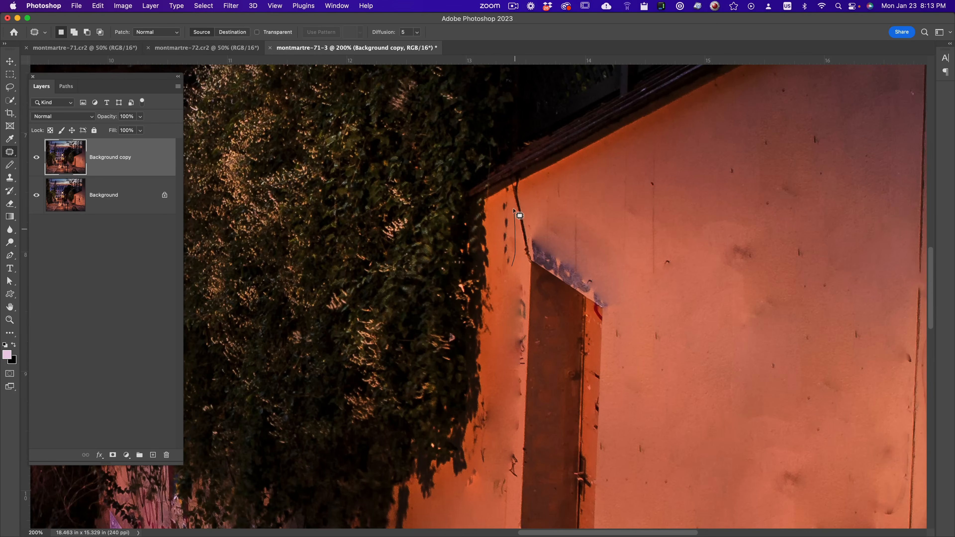
{"action": "mouse_move", "coordinate": [498, 272]}
{"action": "left_mouse_down"}
{"action": "mouse_move", "coordinate": [690, 243]}
{"action": "mouse_move", "coordinate": [659, 251]}
{"action": "left_mouse_up"}
{"action": "key", "text": "super+d"}
Heal the small dark spots on the wall face beside the doorway with a 40-pixel Healing Brush
{"action": "scroll", "coordinate": [671, 260], "scroll_direction": "down", "scroll_amount": 5}
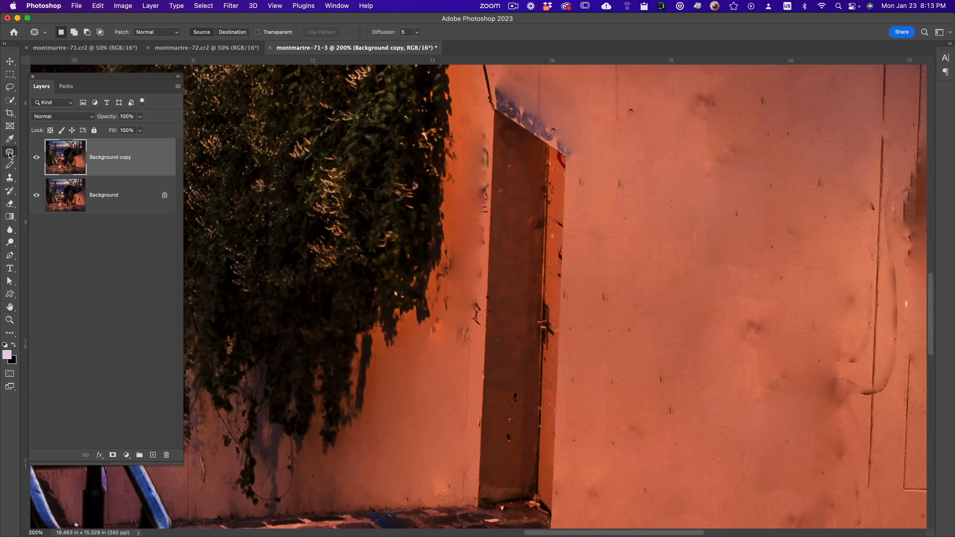
{"action": "right_click", "coordinate": [11, 153]}
{"action": "left_click", "coordinate": [53, 159]}
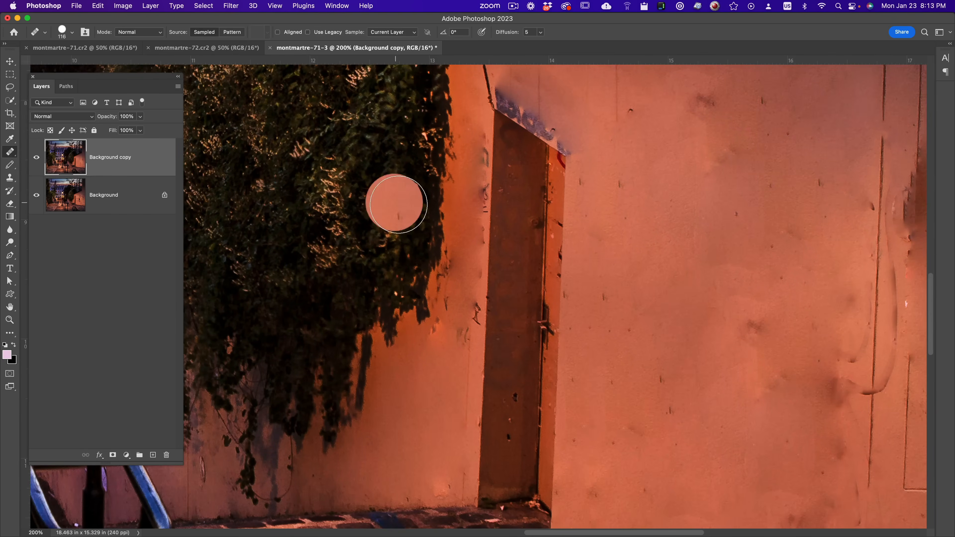
{"action": "left_click_drag", "start_coordinate": [633, 243], "coordinate": [595, 241]}
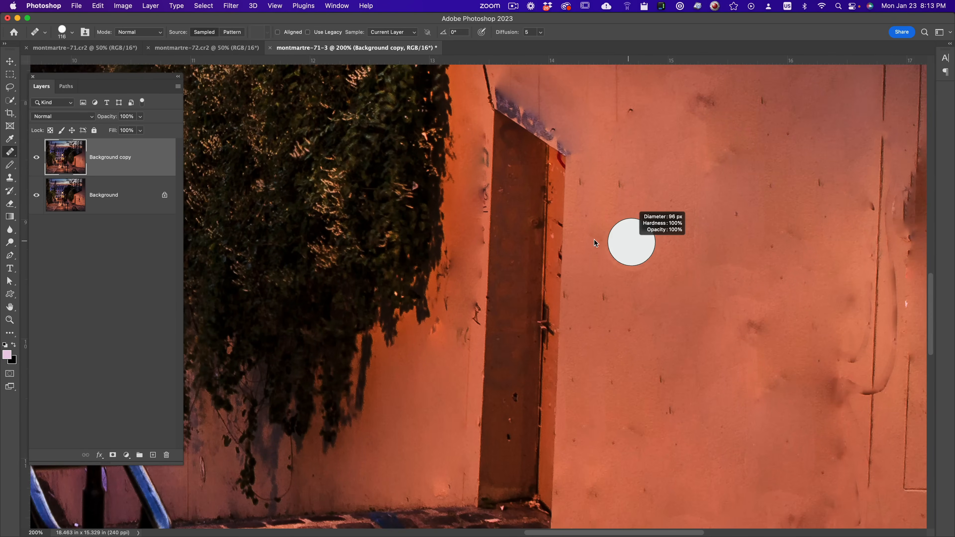
{"action": "right_click", "coordinate": [10, 153]}
{"action": "left_click", "coordinate": [53, 159]}
{"action": "left_click_drag", "start_coordinate": [641, 283], "coordinate": [639, 283]}
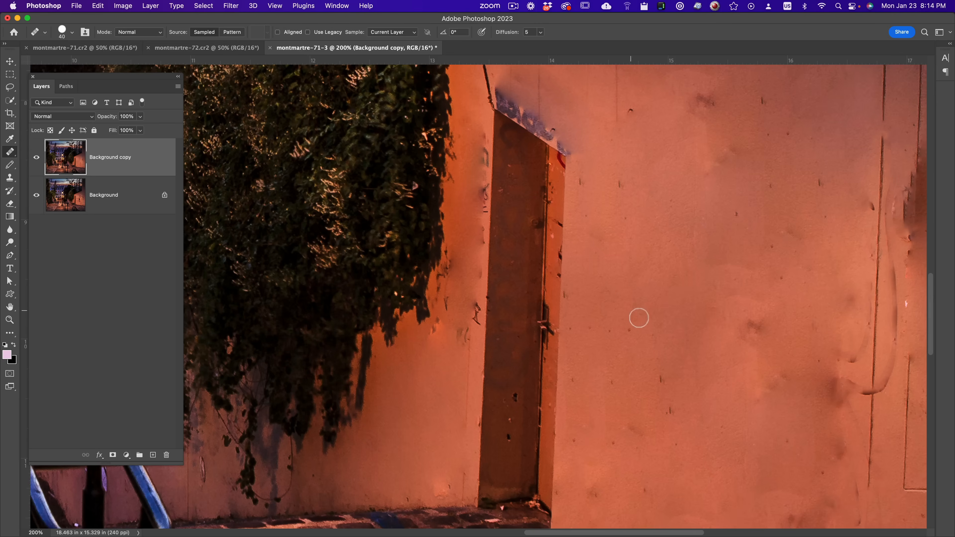
{"action": "left_click_drag", "start_coordinate": [673, 370], "coordinate": [672, 444]}
{"action": "left_click", "coordinate": [572, 379]}
Remove the small marks on the upper and middle wall face with a 38-pixel Spot Healing Brush
{"action": "right_click", "coordinate": [4, 154]}
{"action": "left_click", "coordinate": [41, 154]}
{"action": "left_click", "coordinate": [633, 110]}
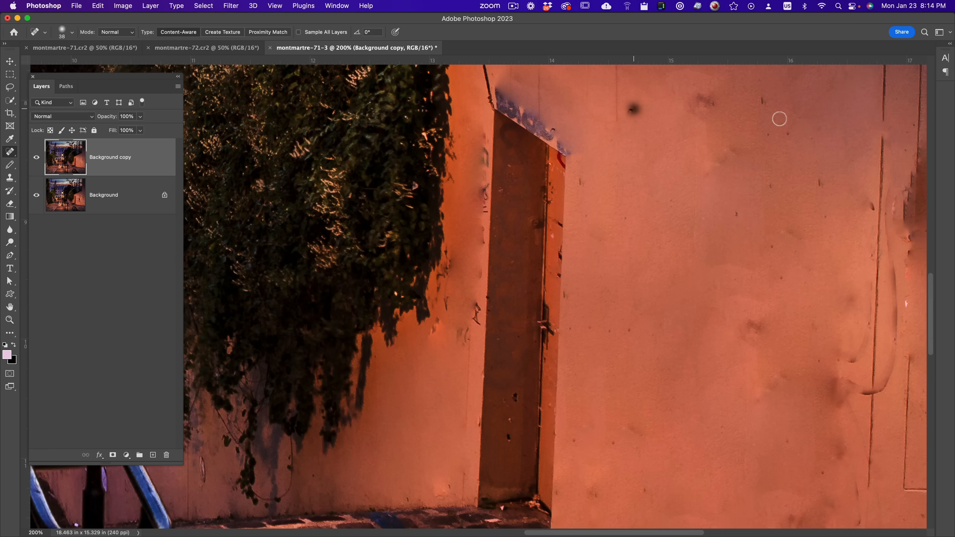
{"action": "left_click", "coordinate": [821, 183]}
{"action": "left_click", "coordinate": [820, 183]}
{"action": "scroll", "coordinate": [752, 222], "scroll_direction": "right", "scroll_amount": 4}
{"action": "scroll", "coordinate": [752, 222], "scroll_direction": "down", "scroll_amount": 1}
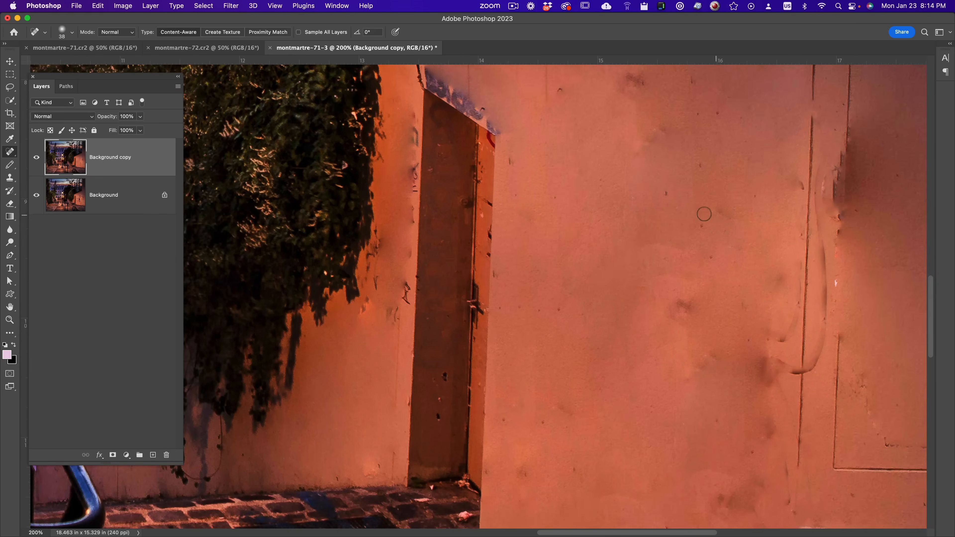
{"action": "left_click", "coordinate": [668, 195]}
Heal the leftover hooked mark and flecks on the narrow wall strip between the ivy and the doorway
{"action": "left_click_drag", "start_coordinate": [413, 132], "coordinate": [413, 146]}
{"action": "left_click", "coordinate": [408, 286]}
{"action": "left_click", "coordinate": [389, 314]}
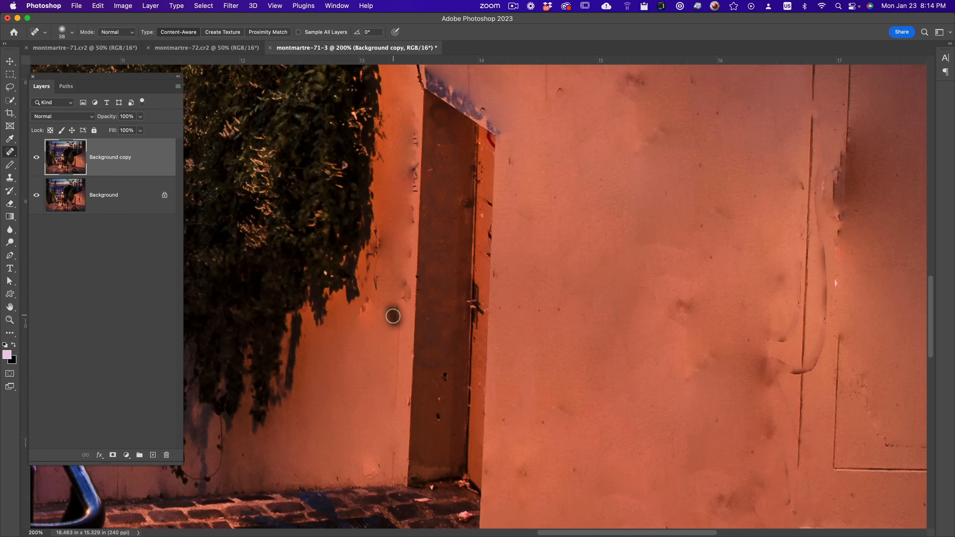
{"action": "mouse_move", "coordinate": [373, 276]}
{"action": "left_mouse_down"}
{"action": "mouse_move", "coordinate": [377, 297]}
{"action": "mouse_move", "coordinate": [364, 319]}
{"action": "left_mouse_up"}
Spot-heal the remaining small dark specks on the wall above and beside the doorway's upper corner
{"action": "key", "text": "space"}
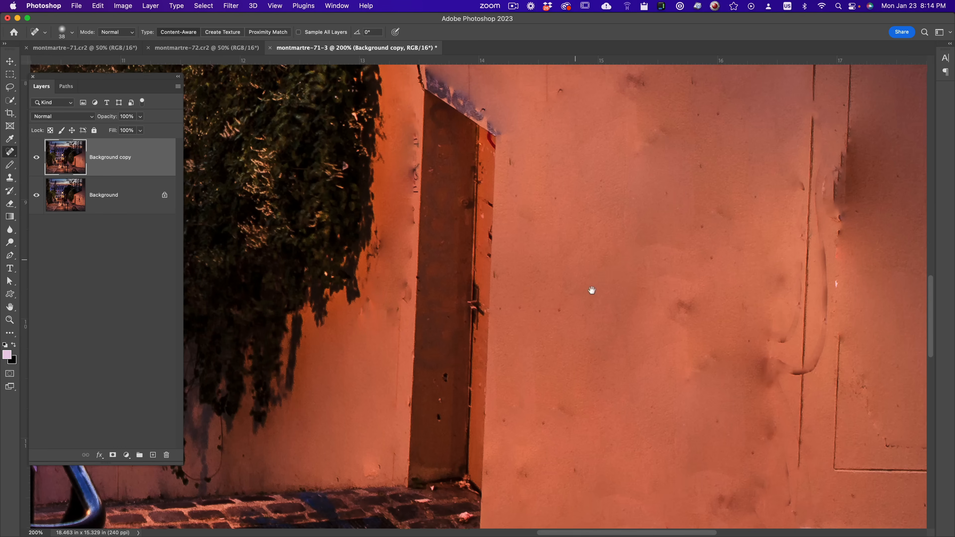
{"action": "left_click_drag", "start_coordinate": [577, 269], "coordinate": [680, 367]}
{"action": "left_click_drag", "start_coordinate": [468, 188], "coordinate": [492, 206]}
{"action": "key", "text": "space"}
{"action": "left_click_drag", "start_coordinate": [721, 260], "coordinate": [690, 204]}
{"action": "left_click", "coordinate": [655, 150]}
{"action": "left_click", "coordinate": [643, 75]}
{"action": "left_click", "coordinate": [756, 92]}
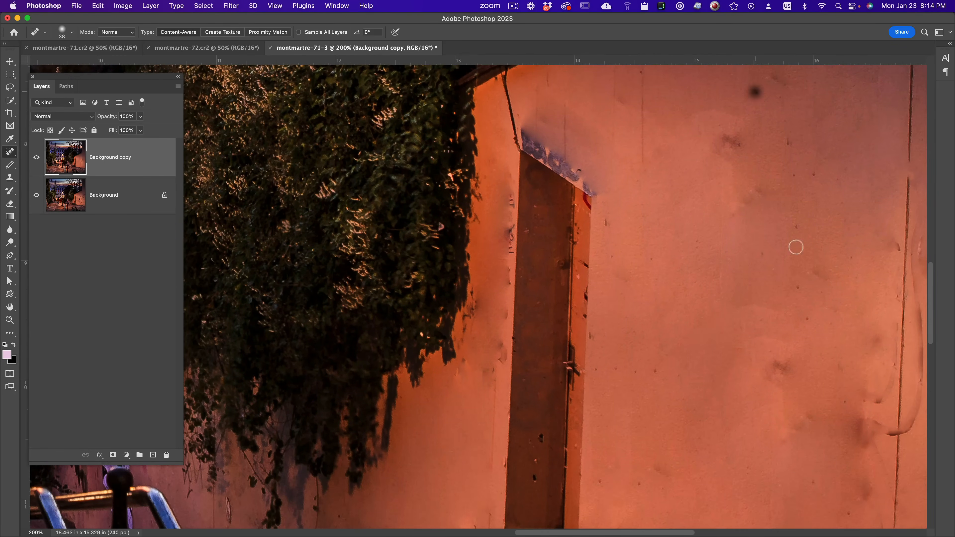
Patch the smeared, broken section of the wall panel's vertical groove with a clean stretch of the groove, and deselect
{"action": "key", "text": "space"}
{"action": "left_click_drag", "start_coordinate": [785, 345], "coordinate": [622, 225]}
{"action": "key", "text": "space"}
{"action": "mouse_move", "coordinate": [802, 225]}
{"action": "left_mouse_down"}
{"action": "mouse_move", "coordinate": [729, 335]}
{"action": "mouse_move", "coordinate": [667, 335]}
{"action": "mouse_move", "coordinate": [622, 282]}
{"action": "left_mouse_up"}
{"action": "key", "text": "space"}
{"action": "left_click_drag", "start_coordinate": [688, 270], "coordinate": [590, 321]}
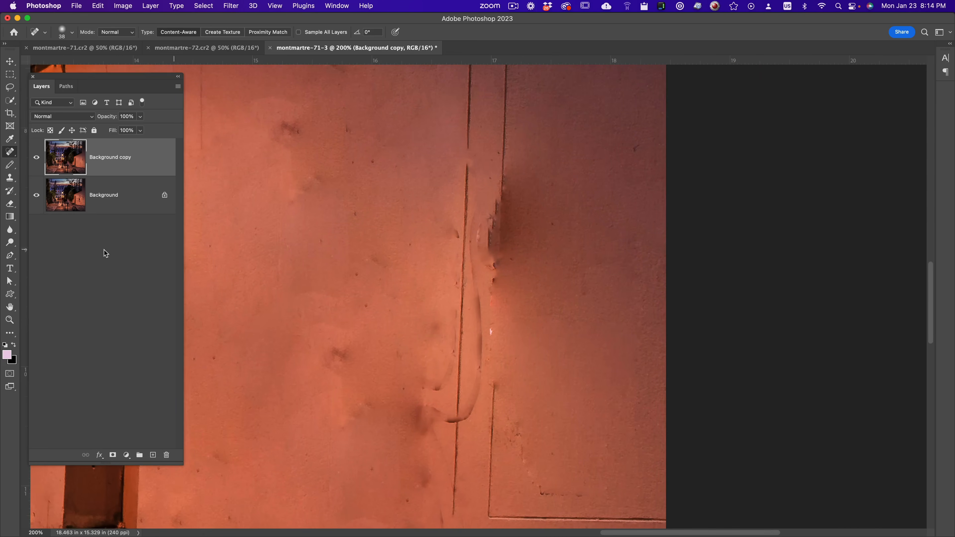
{"action": "right_click", "coordinate": [12, 154]}
{"action": "left_click", "coordinate": [49, 170]}
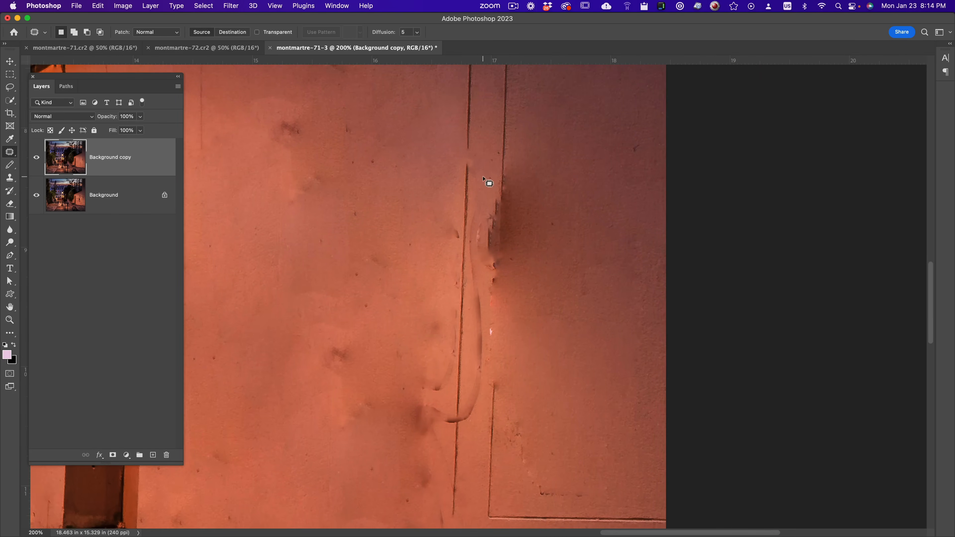
{"action": "mouse_move", "coordinate": [505, 354]}
{"action": "left_mouse_down"}
{"action": "mouse_move", "coordinate": [576, 245]}
{"action": "mouse_move", "coordinate": [560, 211]}
{"action": "left_mouse_up"}
{"action": "scroll", "coordinate": [612, 328], "scroll_direction": "up", "scroll_amount": 5}
{"action": "left_click_drag", "start_coordinate": [569, 402], "coordinate": [535, 192]}
{"action": "key", "text": "super+d"}
Patch the leftover curved traces crossing the long vertical groove with a clean section from higher up, and deselect
{"action": "scroll", "coordinate": [573, 135], "scroll_direction": "up", "scroll_amount": 2}
{"action": "scroll", "coordinate": [573, 134], "scroll_direction": "down", "scroll_amount": 1}
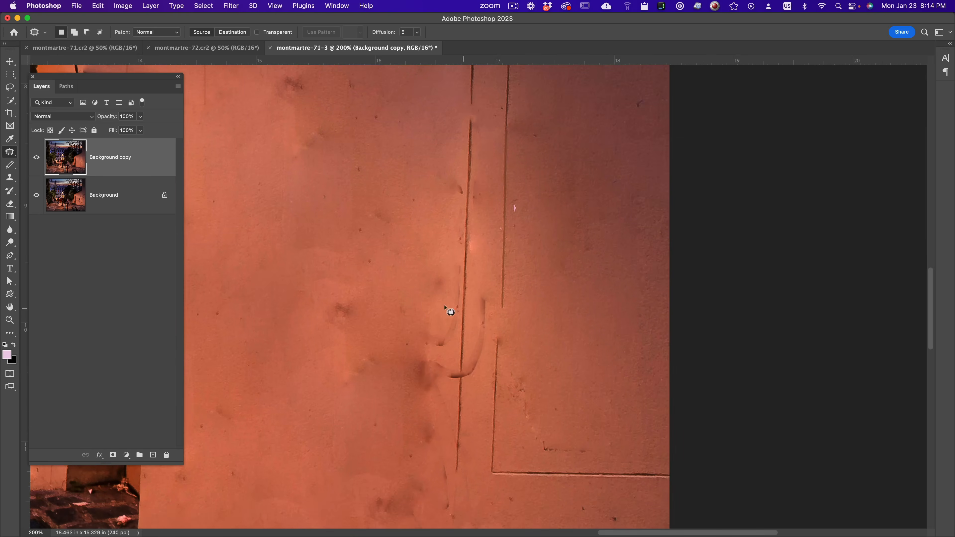
{"action": "mouse_move", "coordinate": [419, 334]}
{"action": "left_mouse_down"}
{"action": "mouse_move", "coordinate": [459, 420]}
{"action": "mouse_move", "coordinate": [486, 388]}
{"action": "left_mouse_up"}
{"action": "left_click_drag", "start_coordinate": [496, 303], "coordinate": [490, 258]}
{"action": "left_click_drag", "start_coordinate": [467, 321], "coordinate": [473, 154]}
{"action": "key", "text": "super+d"}
Patch the dark smudge on the upper wall beyond the doorway's corner with clean wall next to it, and deselect
{"action": "left_click_drag", "start_coordinate": [344, 302], "coordinate": [439, 228]}
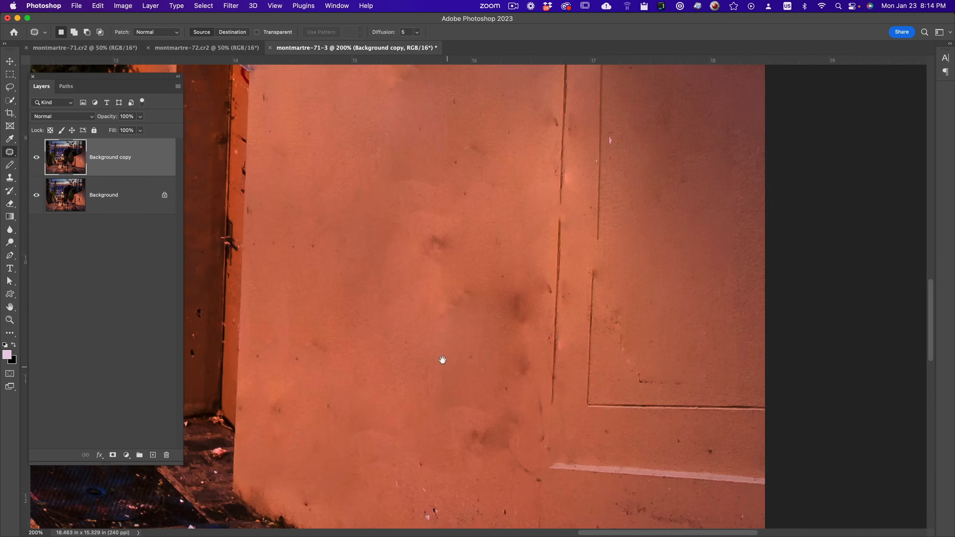
{"action": "left_click_drag", "start_coordinate": [447, 366], "coordinate": [506, 270]}
{"action": "scroll", "coordinate": [437, 242], "scroll_direction": "up", "scroll_amount": 10}
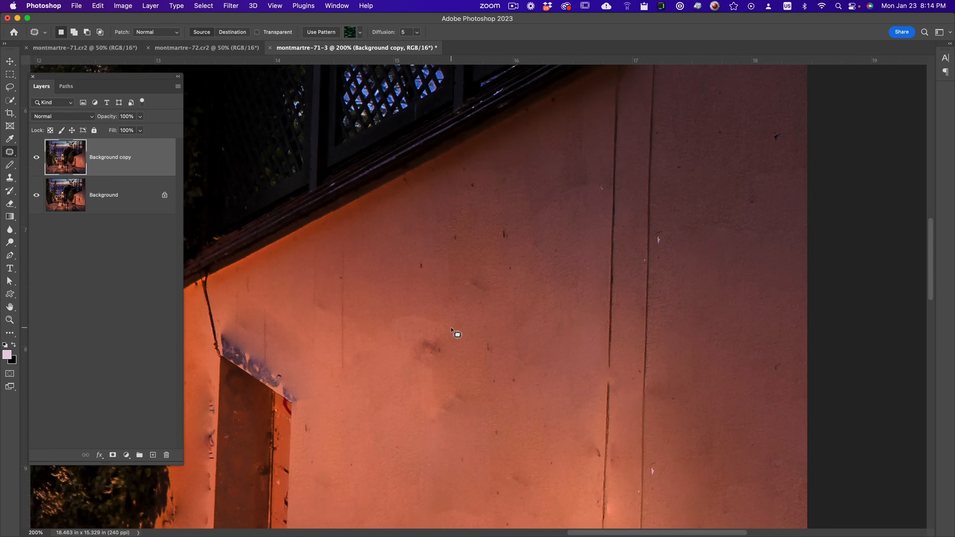
{"action": "mouse_move", "coordinate": [448, 322]}
{"action": "left_mouse_down"}
{"action": "mouse_move", "coordinate": [443, 395]}
{"action": "mouse_move", "coordinate": [452, 390]}
{"action": "mouse_move", "coordinate": [381, 326]}
{"action": "left_mouse_up"}
{"action": "key", "text": "ctrl+d"}
Outline the wall above the doorway with a closed Pen path following the opening's slanted upper edge, and convert it to a selection
{"action": "key", "text": "z"}
{"action": "left_click", "coordinate": [471, 350], "text": "alt"}
{"action": "left_click", "coordinate": [471, 350], "text": "alt"}
{"action": "left_click", "coordinate": [471, 350], "text": "alt"}
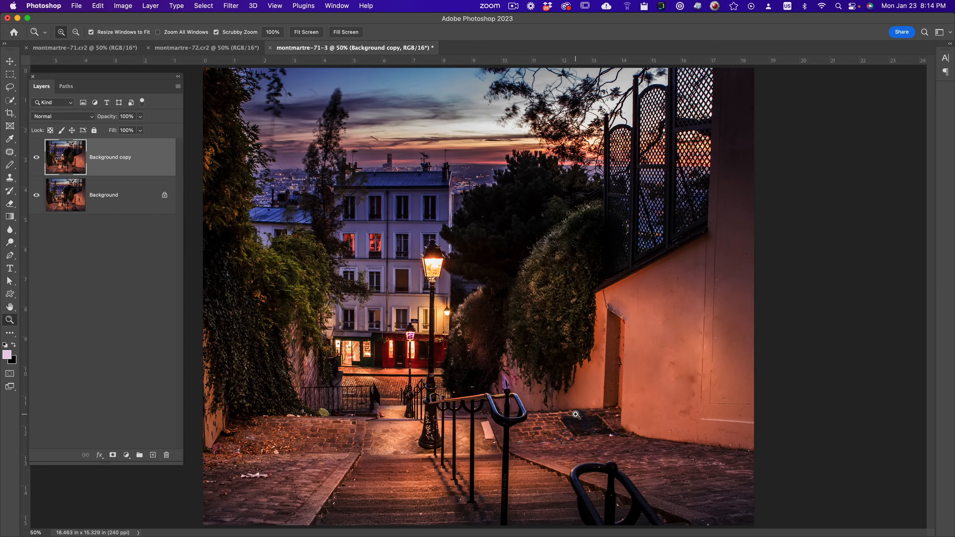
{"action": "left_click", "coordinate": [629, 351]}
{"action": "left_click", "coordinate": [629, 350]}
{"action": "left_click", "coordinate": [598, 285]}
{"action": "key", "text": "p"}
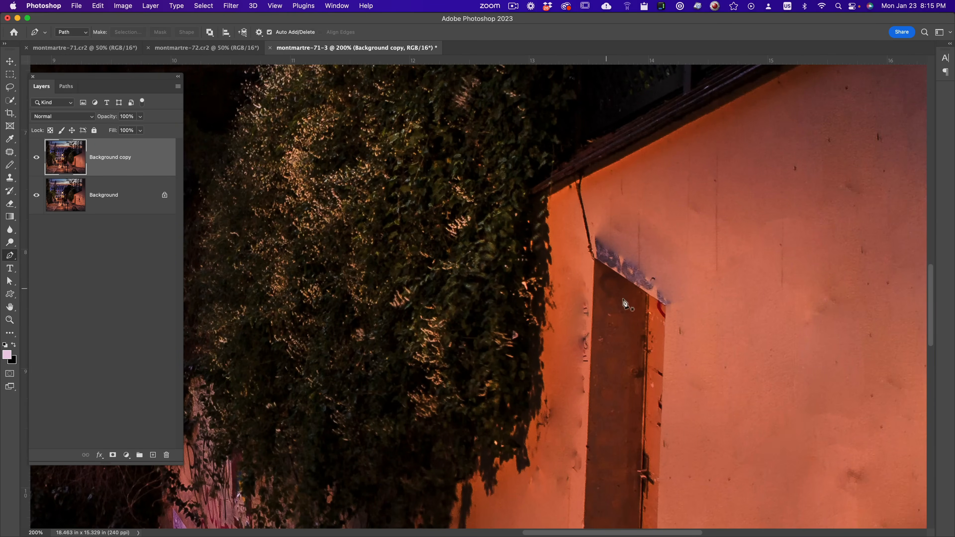
{"action": "left_click", "coordinate": [665, 329]}
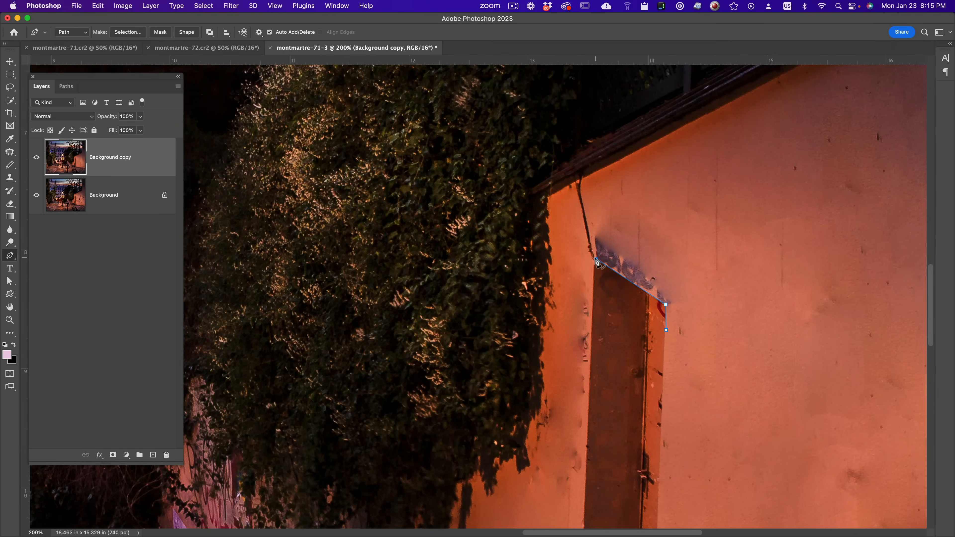
{"action": "left_click_drag", "start_coordinate": [468, 255], "coordinate": [465, 234]}
{"action": "left_click_drag", "start_coordinate": [473, 113], "coordinate": [507, 98]}
{"action": "left_click_drag", "start_coordinate": [739, 88], "coordinate": [766, 102]}
{"action": "left_click_drag", "start_coordinate": [873, 193], "coordinate": [884, 231]}
{"action": "left_click_drag", "start_coordinate": [887, 297], "coordinate": [886, 323]}
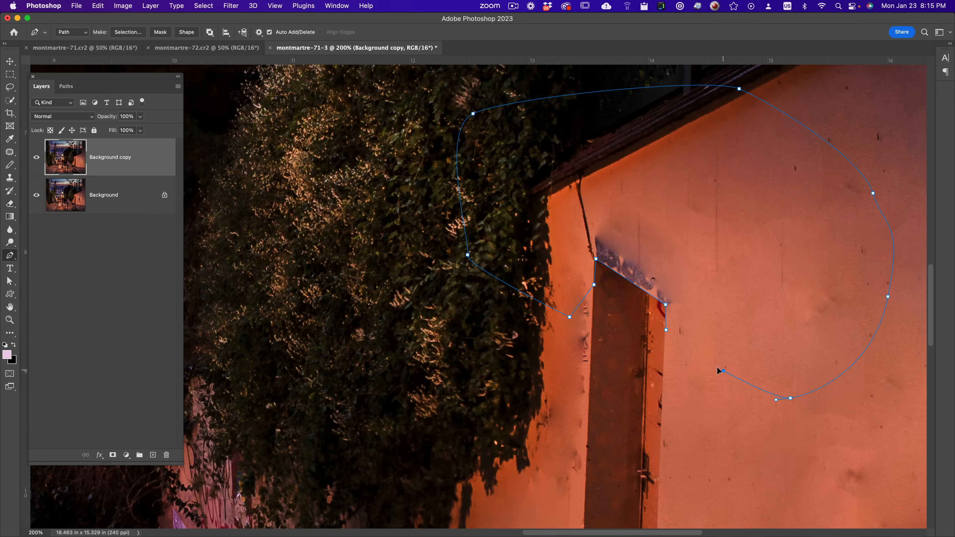
{"action": "right_click", "coordinate": [668, 334]}
{"action": "left_click", "coordinate": [697, 297]}
{"action": "left_click", "coordinate": [672, 179]}
Clone clean wall over the bluish smear along the doorway's upper edge within the selection, and deselect
{"action": "key", "text": "s"}
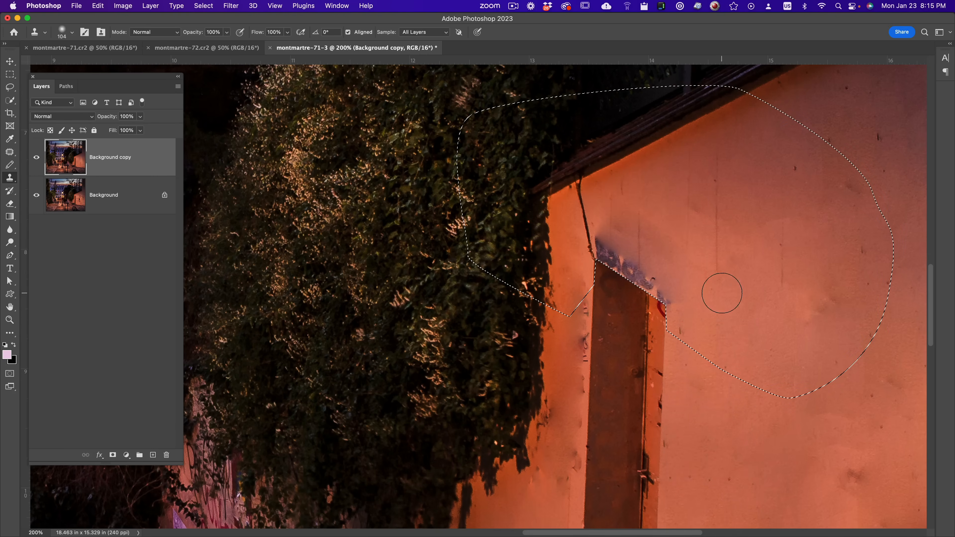
{"action": "mouse_move", "coordinate": [733, 286]}
{"action": "left_mouse_down"}
{"action": "mouse_move", "coordinate": [756, 293]}
{"action": "mouse_move", "coordinate": [787, 282]}
{"action": "left_mouse_up"}
{"action": "left_click", "coordinate": [789, 270], "text": "alt"}
{"action": "left_click_drag", "start_coordinate": [667, 285], "coordinate": [604, 247]}
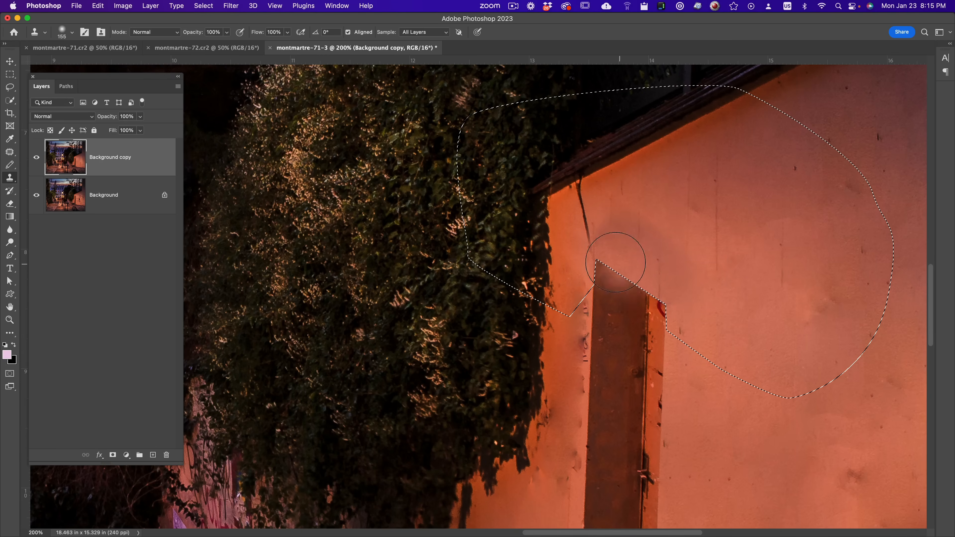
{"action": "key", "text": "super+d"}
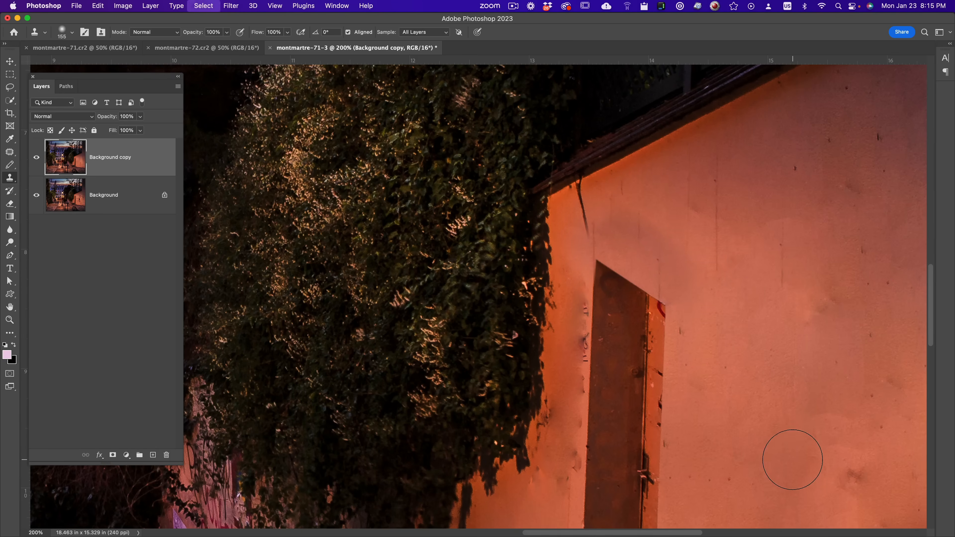
Draw a closed Pen path along the doorway's ivy-side edge and around the adjoining wall, and convert it to a selection with a 1-pixel feather
{"action": "scroll", "coordinate": [793, 463], "scroll_direction": "down", "scroll_amount": 5}
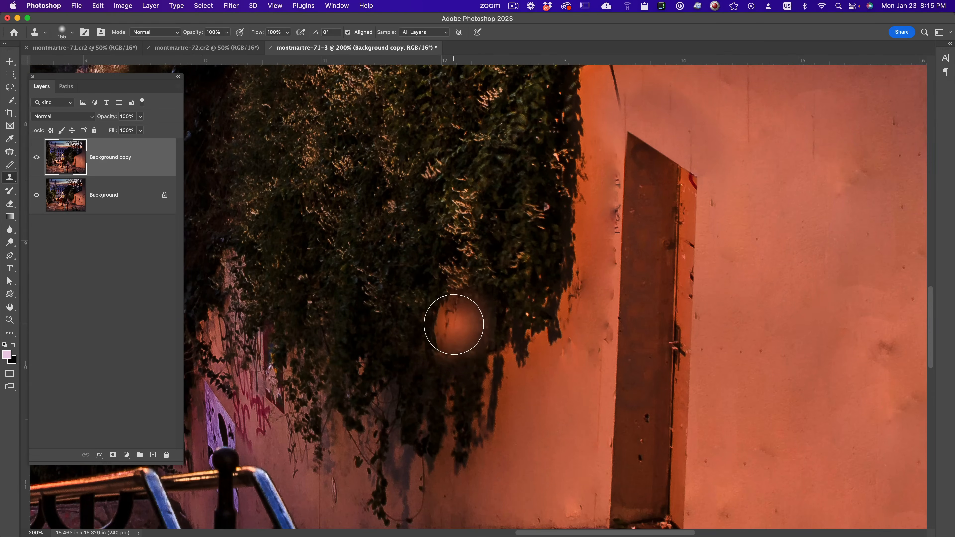
{"action": "key", "text": "p"}
{"action": "left_click", "coordinate": [612, 455]}
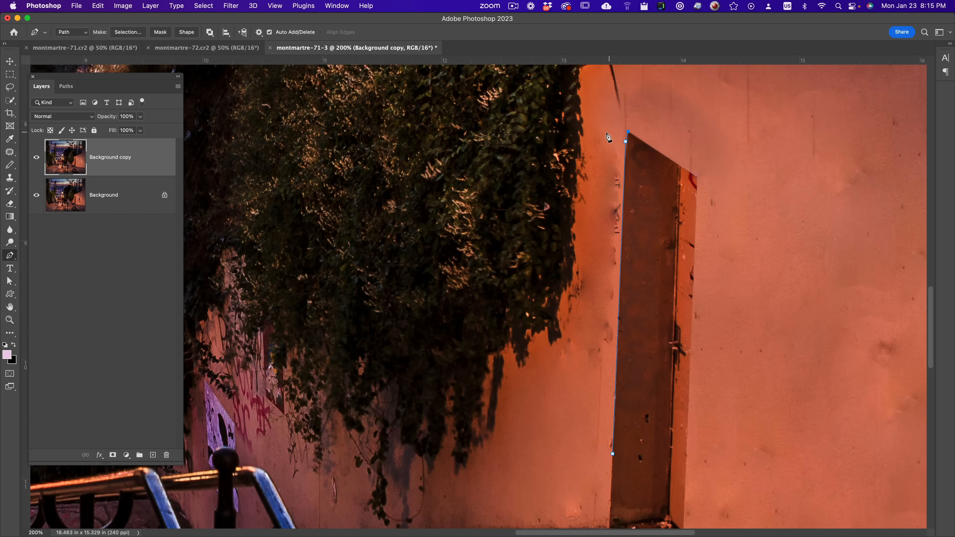
{"action": "left_click", "coordinate": [437, 156]}
{"action": "left_click_drag", "start_coordinate": [273, 311], "coordinate": [292, 348]}
{"action": "left_click_drag", "start_coordinate": [406, 462], "coordinate": [464, 471]}
{"action": "left_click_drag", "start_coordinate": [517, 489], "coordinate": [534, 494]}
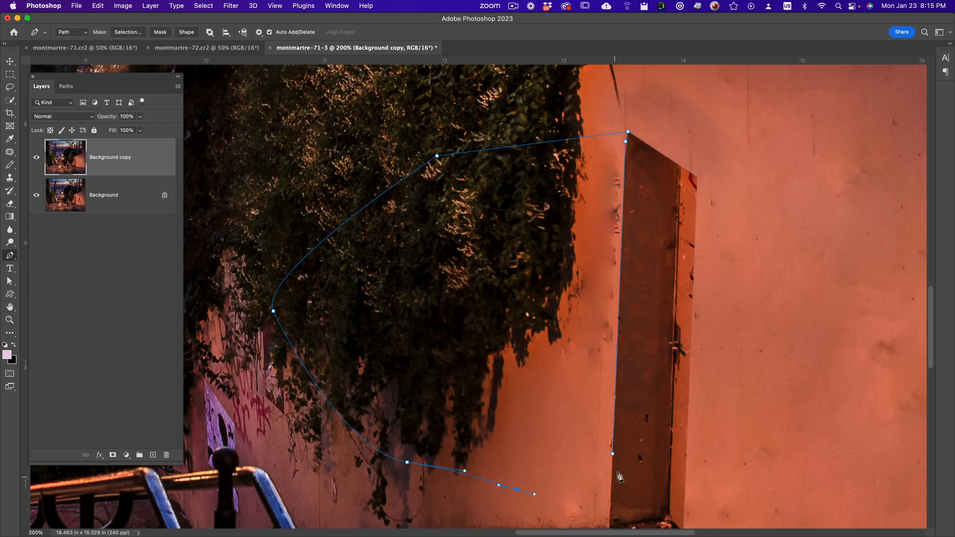
{"action": "right_click", "coordinate": [614, 457]}
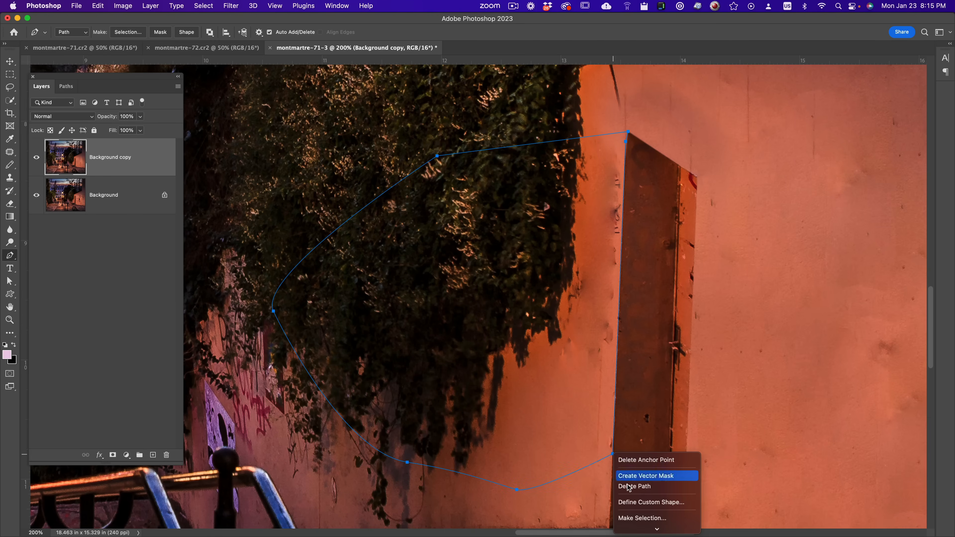
{"action": "left_click", "coordinate": [654, 513]}
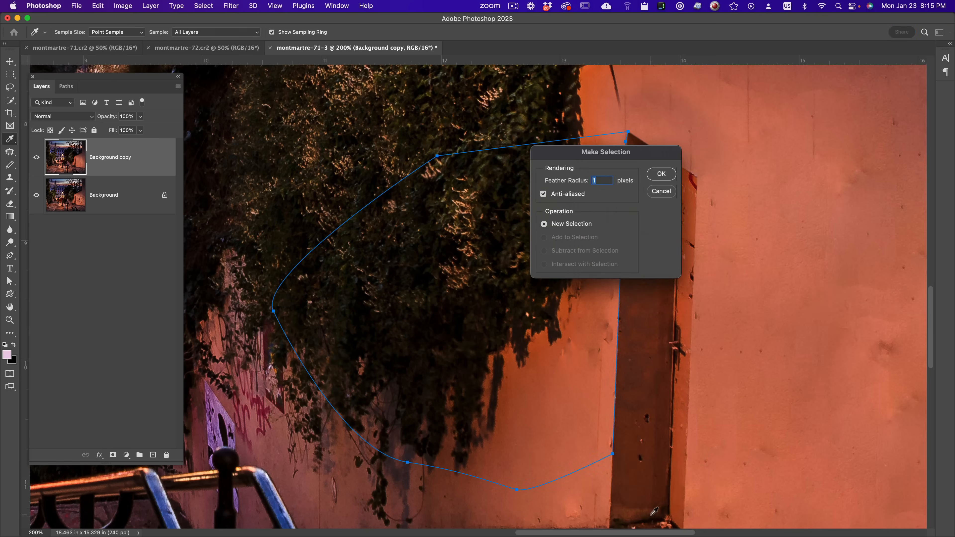
{"action": "left_click", "coordinate": [662, 174]}
Clone clean wall over the dark marks along the doorway's ivy-side edge within the selection
{"action": "key", "text": "s"}
{"action": "left_click_drag", "start_coordinate": [549, 272], "coordinate": [482, 267], "text": "ctrl+alt"}
{"action": "left_click", "coordinate": [599, 175], "text": "alt"}
{"action": "mouse_move", "coordinate": [614, 178]}
{"action": "left_mouse_down"}
{"action": "mouse_move", "coordinate": [614, 287]}
{"action": "mouse_move", "coordinate": [586, 433]}
{"action": "left_mouse_up"}
{"action": "mouse_move", "coordinate": [602, 387]}
{"action": "left_mouse_down"}
{"action": "mouse_move", "coordinate": [565, 405]}
{"action": "mouse_move", "coordinate": [573, 348]}
{"action": "mouse_move", "coordinate": [600, 361]}
{"action": "left_mouse_up"}
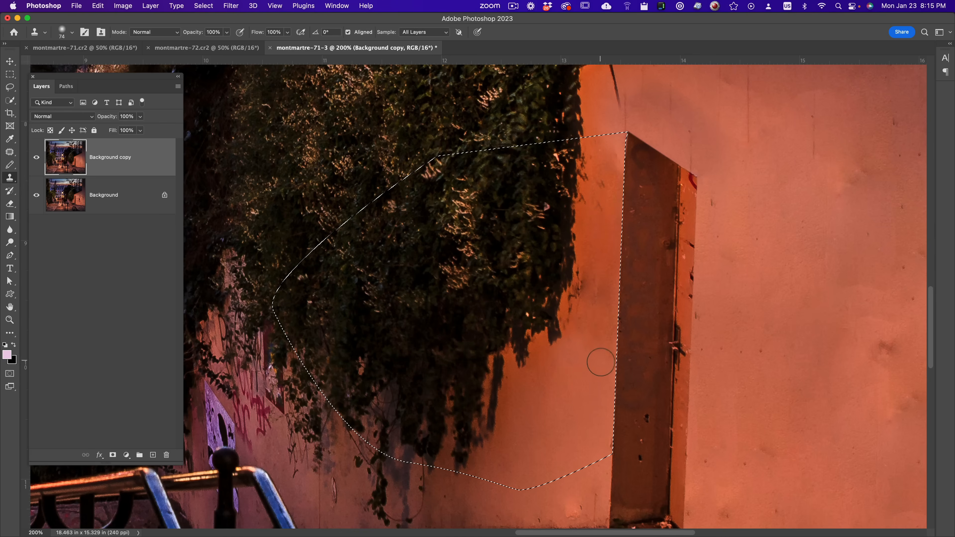
Examine the retouched wall and doorway in close-up and in the whole image for remaining smudges
{"action": "scroll", "coordinate": [600, 361], "scroll_direction": "down", "scroll_amount": 5}
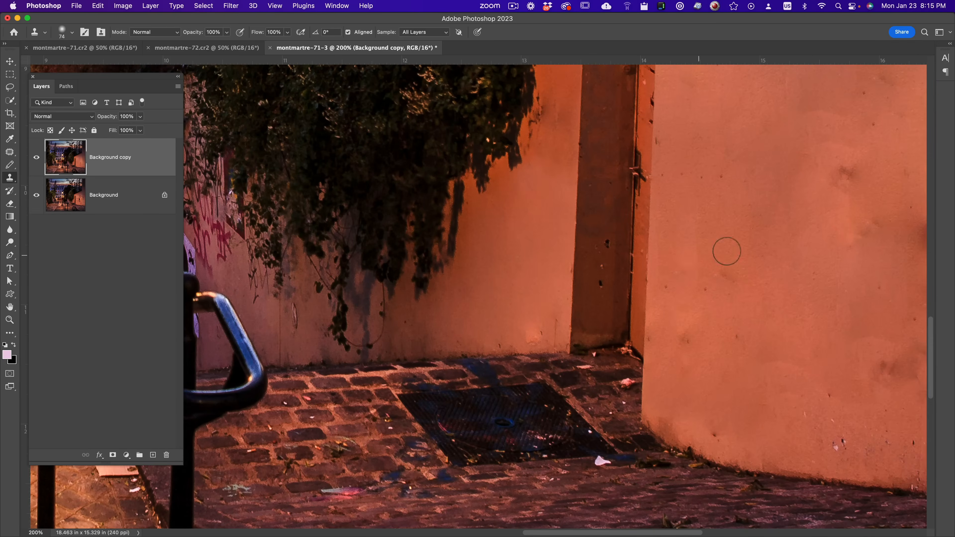
{"action": "key", "text": "z"}
{"action": "left_click", "coordinate": [724, 247], "text": "alt"}
{"action": "left_click", "coordinate": [724, 248], "text": "alt"}
{"action": "left_click", "coordinate": [764, 232]}
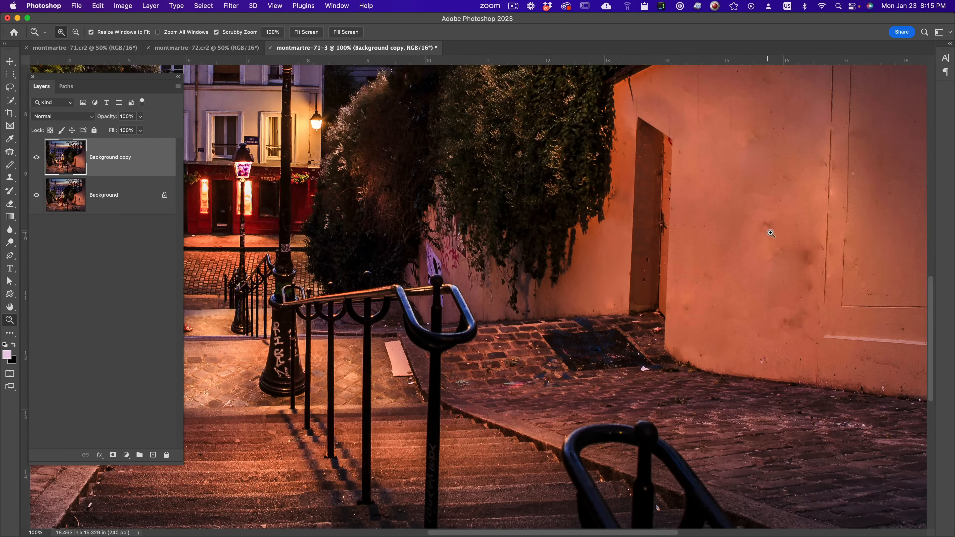
{"action": "left_click", "coordinate": [740, 255], "text": "alt"}
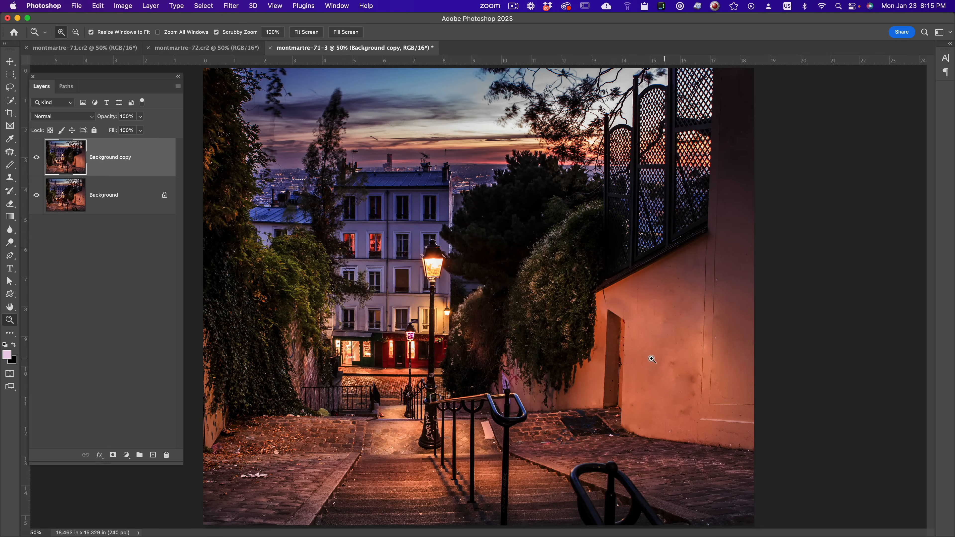
{"action": "left_click", "coordinate": [688, 323]}
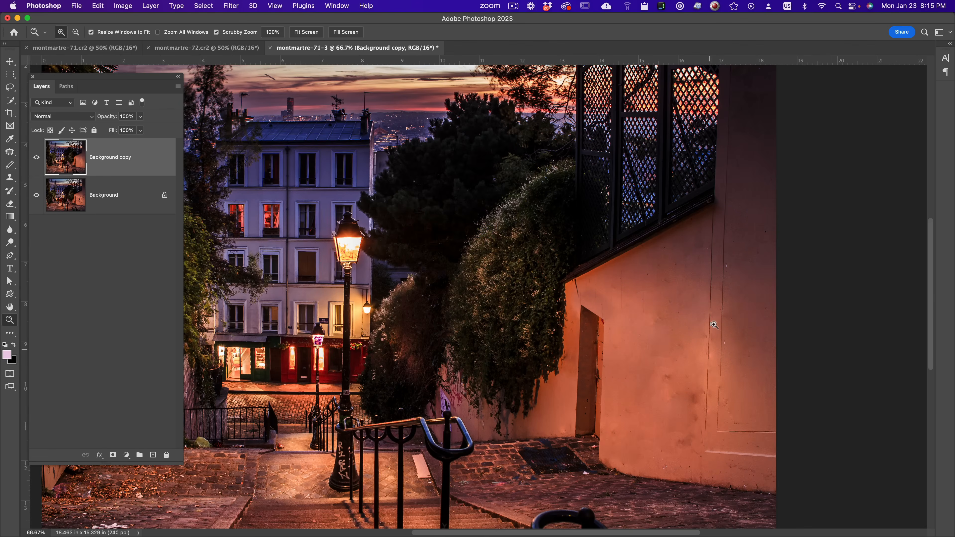
{"action": "left_click", "coordinate": [677, 325]}
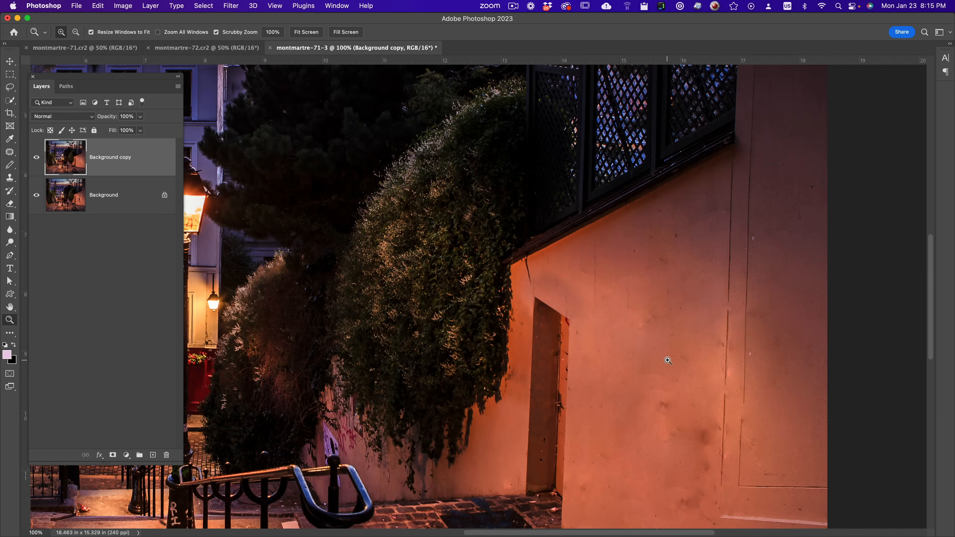
Patch the dark smudges on the wall between the doorway and the long vertical groove with clean wall, and deselect
{"action": "left_click", "coordinate": [10, 152]}
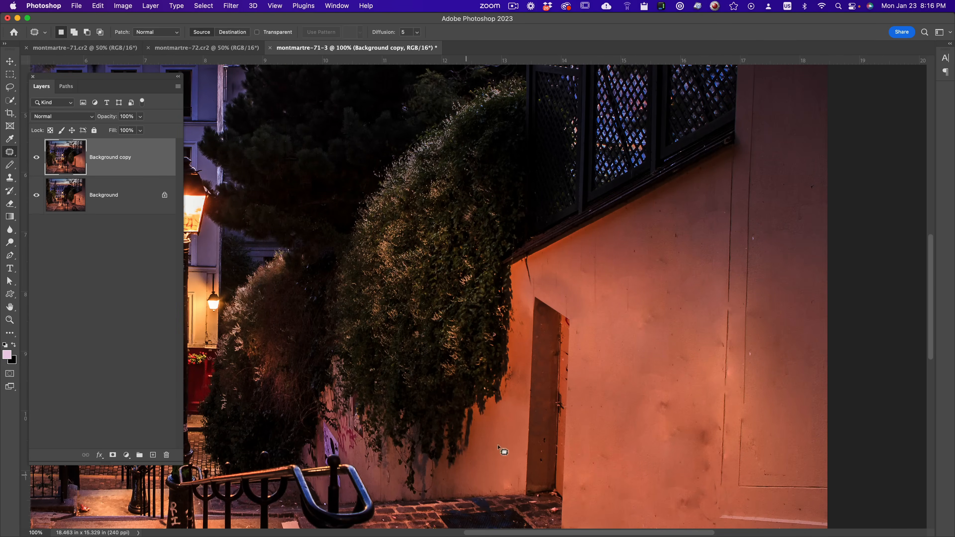
{"action": "mouse_move", "coordinate": [684, 426]}
{"action": "left_mouse_down"}
{"action": "mouse_move", "coordinate": [657, 486]}
{"action": "mouse_move", "coordinate": [670, 524]}
{"action": "mouse_move", "coordinate": [697, 512]}
{"action": "mouse_move", "coordinate": [715, 423]}
{"action": "mouse_move", "coordinate": [638, 448]}
{"action": "left_mouse_up"}
{"action": "left_click", "coordinate": [596, 375]}
{"action": "mouse_move", "coordinate": [657, 385]}
{"action": "left_mouse_down"}
{"action": "mouse_move", "coordinate": [680, 382]}
{"action": "mouse_move", "coordinate": [612, 384]}
{"action": "mouse_move", "coordinate": [642, 302]}
{"action": "left_mouse_up"}
{"action": "left_click", "coordinate": [612, 384]}
Clone intact stretches of the long vertical groove over its broken sections with the Clone Stamp
{"action": "key", "text": "s"}
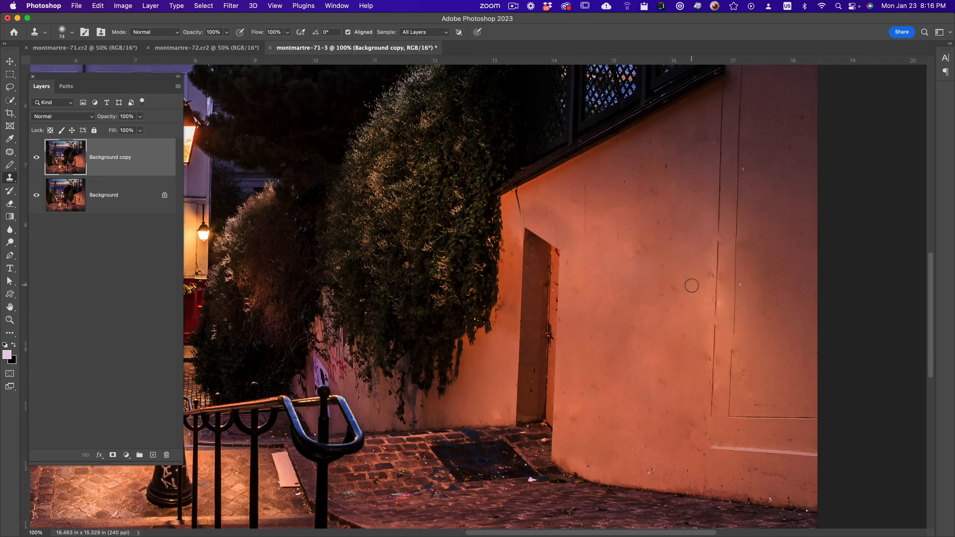
{"action": "left_click", "coordinate": [716, 304], "text": "alt"}
{"action": "left_click", "coordinate": [715, 320]}
{"action": "left_click", "coordinate": [718, 238]}
{"action": "left_click_drag", "start_coordinate": [724, 394], "coordinate": [710, 369]}
Remove the pale green object at the foot of the railing beside the ivy with the Spot Healing Brush
{"action": "left_click_drag", "start_coordinate": [436, 360], "coordinate": [597, 264]}
{"action": "left_click", "coordinate": [550, 273], "text": "alt"}
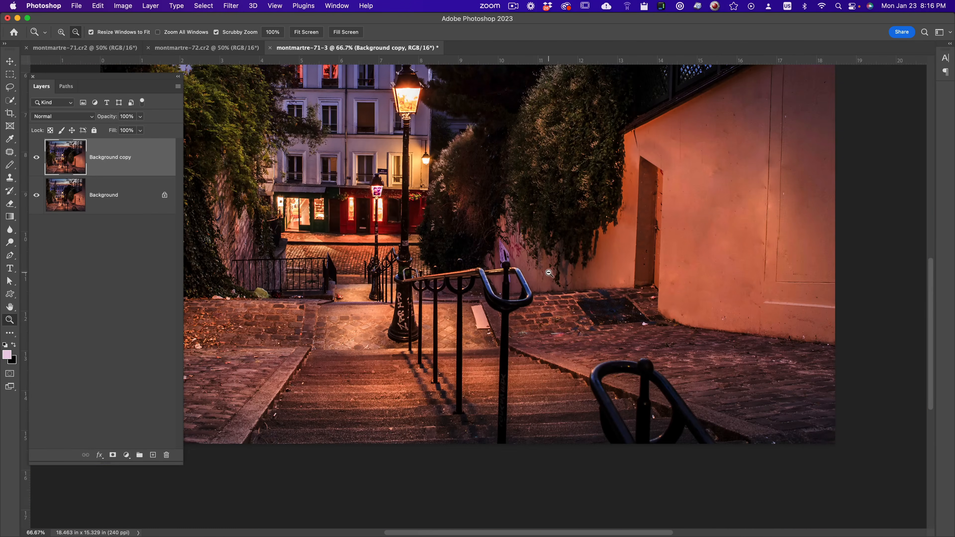
{"action": "left_click", "coordinate": [571, 211]}
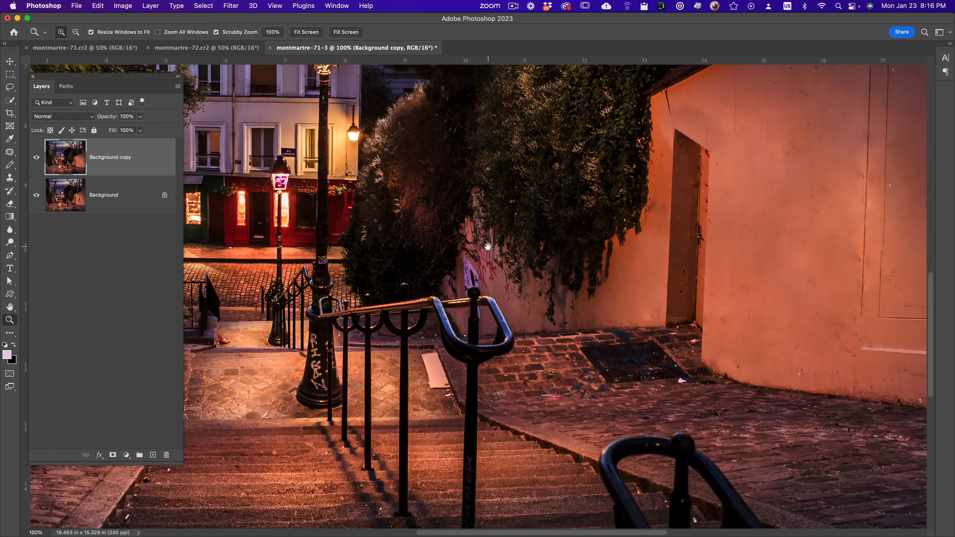
{"action": "left_click", "coordinate": [483, 237], "text": "alt"}
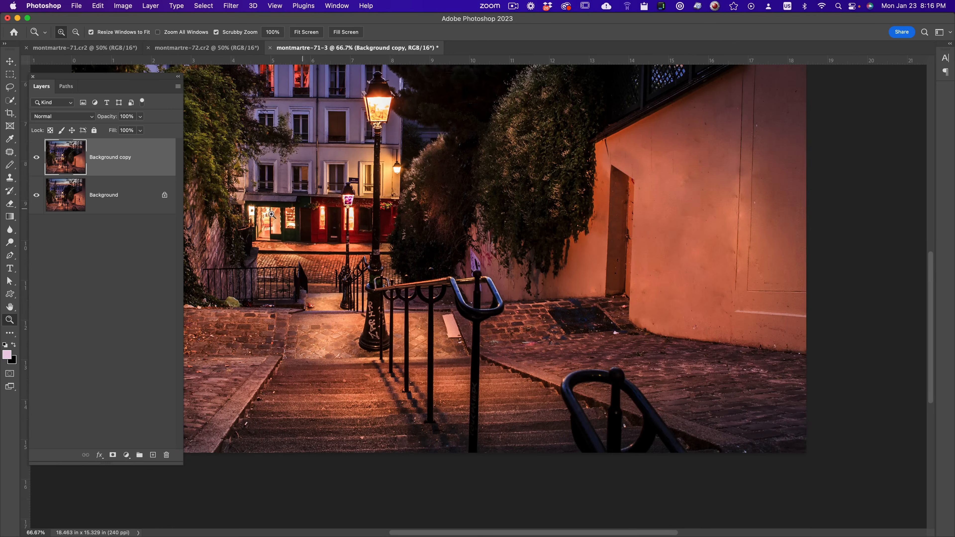
{"action": "left_click", "coordinate": [9, 155]}
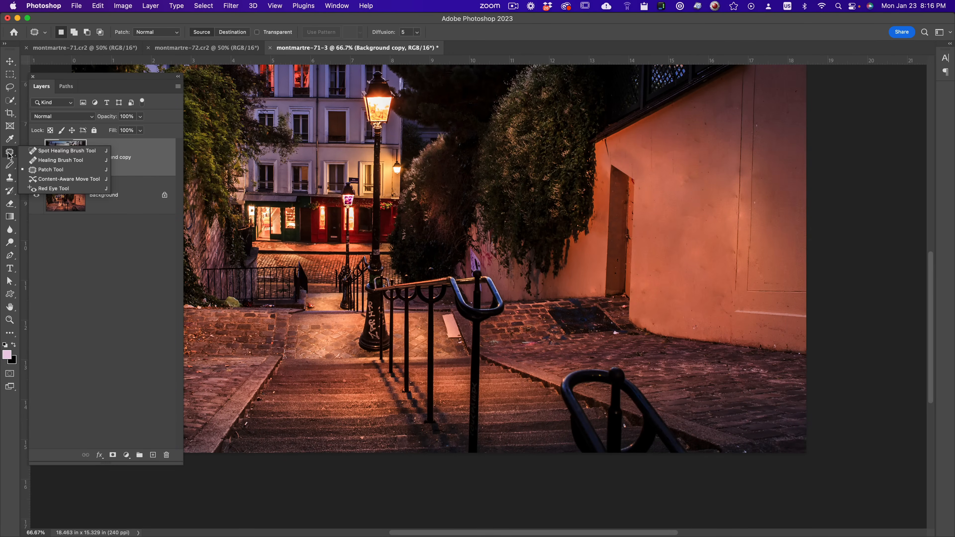
{"action": "left_click", "coordinate": [55, 147]}
{"action": "mouse_move", "coordinate": [303, 319]}
{"action": "left_mouse_down"}
{"action": "mouse_move", "coordinate": [323, 318]}
{"action": "mouse_move", "coordinate": [253, 315]}
{"action": "left_mouse_up"}
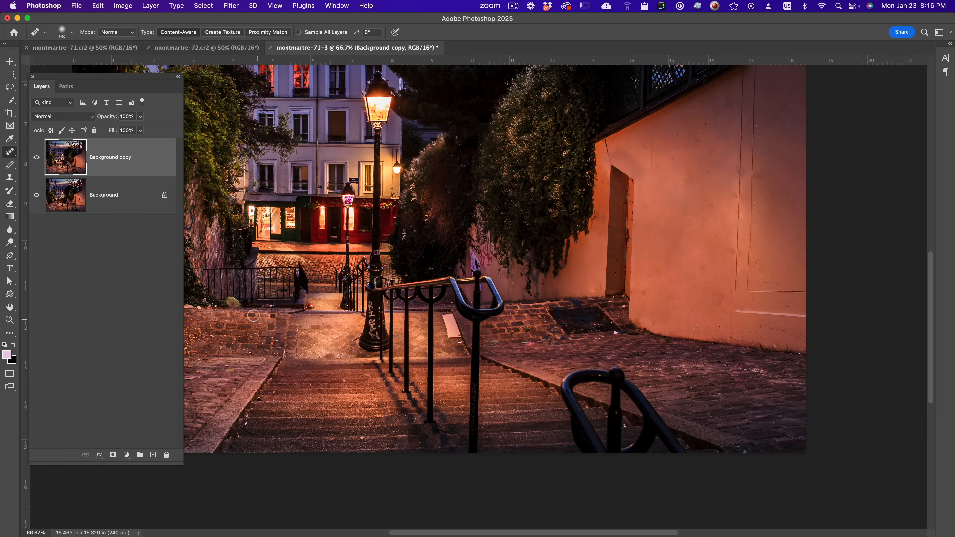
{"action": "left_click", "coordinate": [13, 153]}
{"action": "left_click", "coordinate": [72, 152]}
{"action": "left_click_drag", "start_coordinate": [252, 329], "coordinate": [345, 337]}
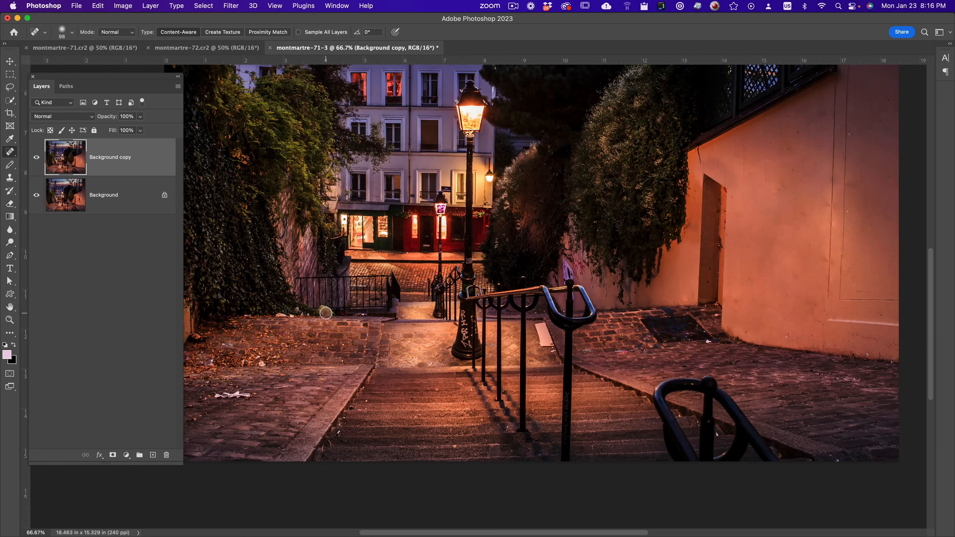
{"action": "left_click", "coordinate": [336, 313]}
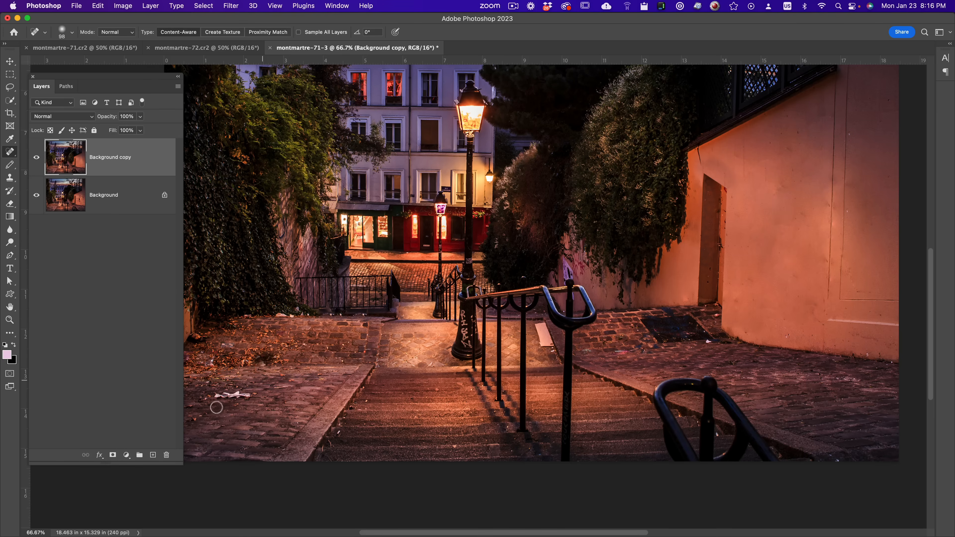
Spot-heal the white litter on the paving and the pale scraps among the fallen leaves
{"action": "left_click_drag", "start_coordinate": [218, 398], "coordinate": [260, 397]}
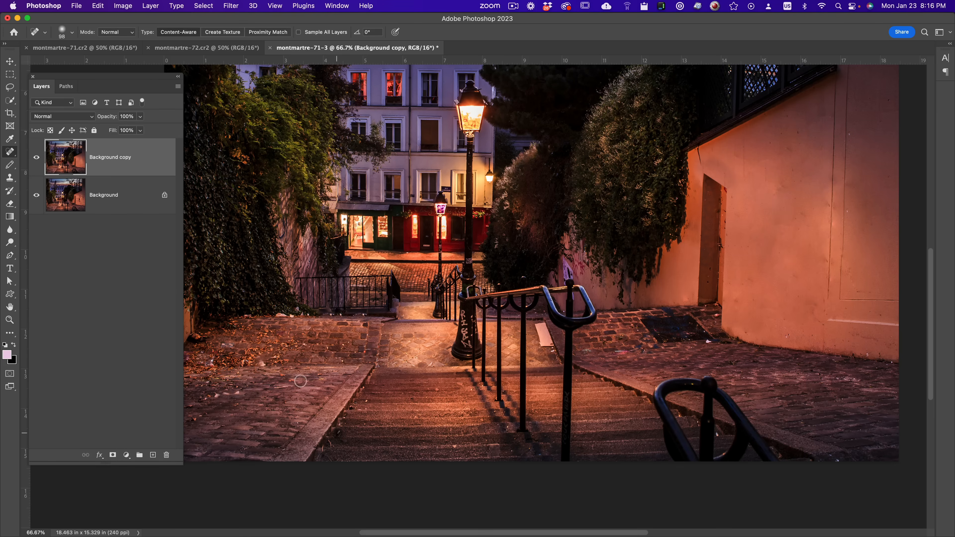
{"action": "mouse_move", "coordinate": [200, 339]}
{"action": "left_mouse_down"}
{"action": "mouse_move", "coordinate": [227, 328]}
{"action": "mouse_move", "coordinate": [217, 354]}
{"action": "left_mouse_up"}
{"action": "left_click_drag", "start_coordinate": [275, 366], "coordinate": [263, 364]}
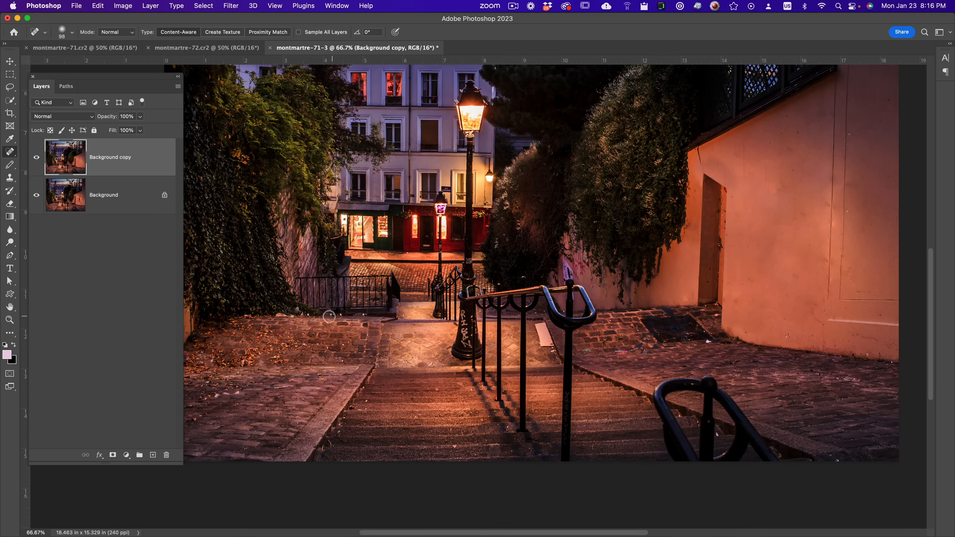
Spot-heal the white litter and coloured marks on the cobblestones around the drain cover
{"action": "left_click_drag", "start_coordinate": [435, 388], "coordinate": [323, 319]}
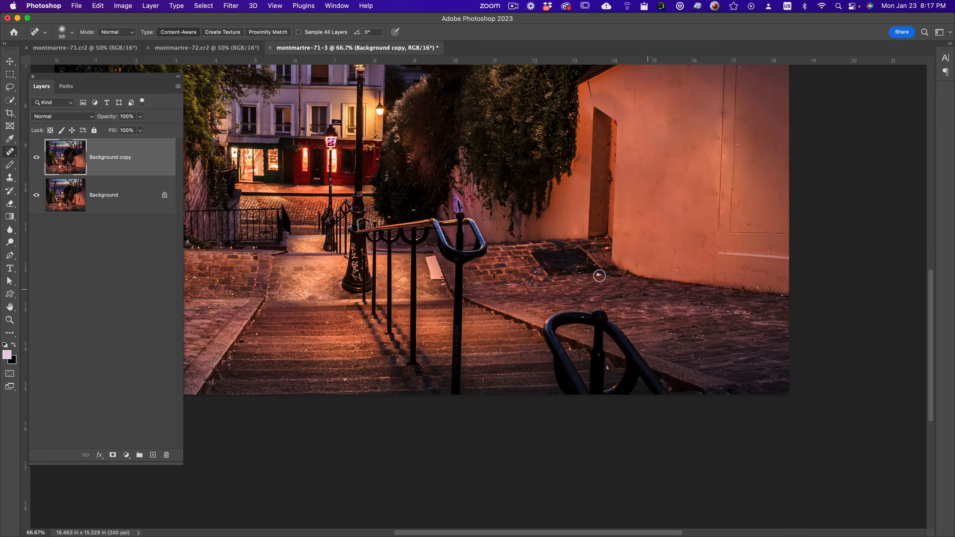
{"action": "left_click", "coordinate": [532, 282]}
{"action": "left_click", "coordinate": [510, 272]}
{"action": "left_click", "coordinate": [476, 284]}
Patch the faint vertical streak in the sky below the hanging leaves with clear sky, and deselect
{"action": "key", "text": "z"}
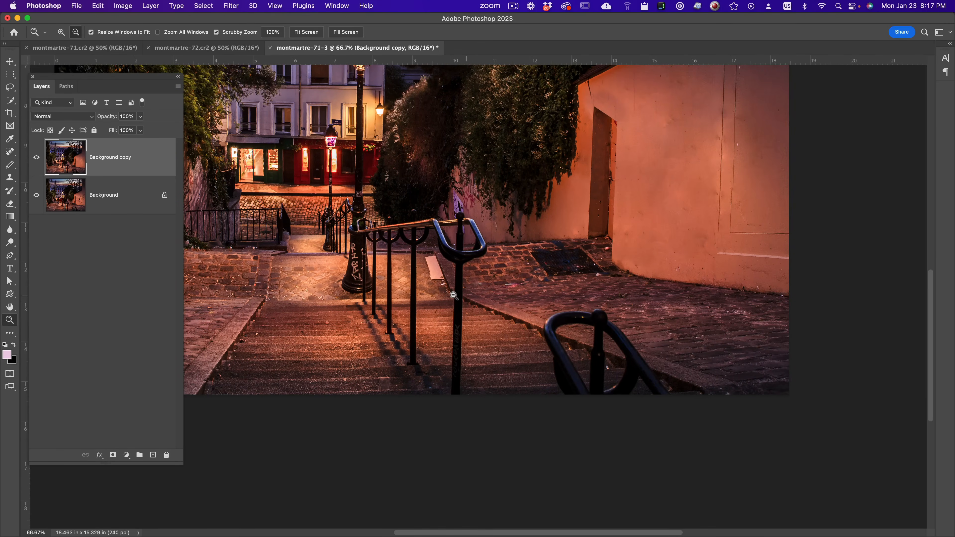
{"action": "left_click", "coordinate": [458, 294], "text": "alt"}
{"action": "left_click", "coordinate": [458, 294], "text": "alt"}
{"action": "left_click", "coordinate": [532, 320]}
{"action": "left_click", "coordinate": [531, 320], "text": "alt"}
{"action": "left_click", "coordinate": [395, 246]}
{"action": "left_click", "coordinate": [395, 245]}
{"action": "left_click_drag", "start_coordinate": [274, 108], "coordinate": [370, 284]}
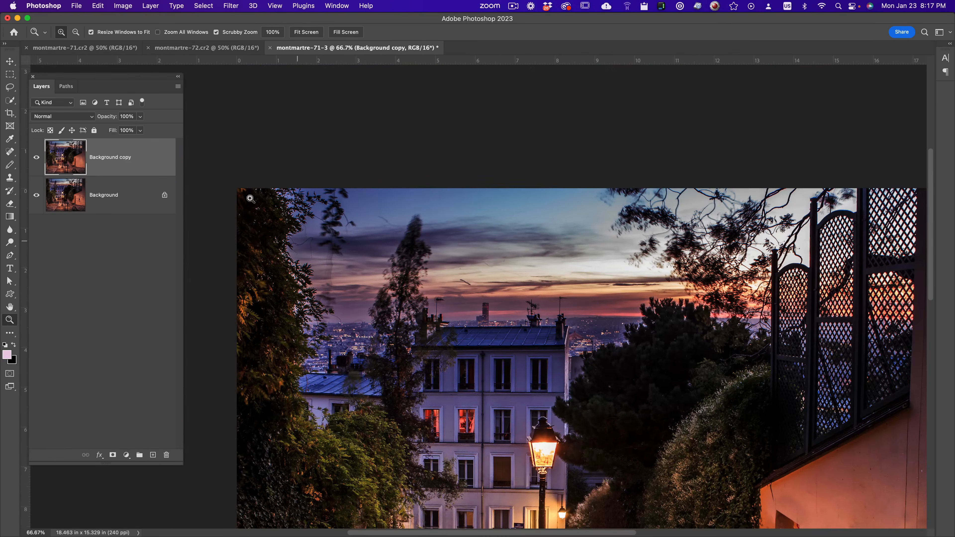
{"action": "right_click", "coordinate": [10, 154]}
{"action": "left_click", "coordinate": [35, 171]}
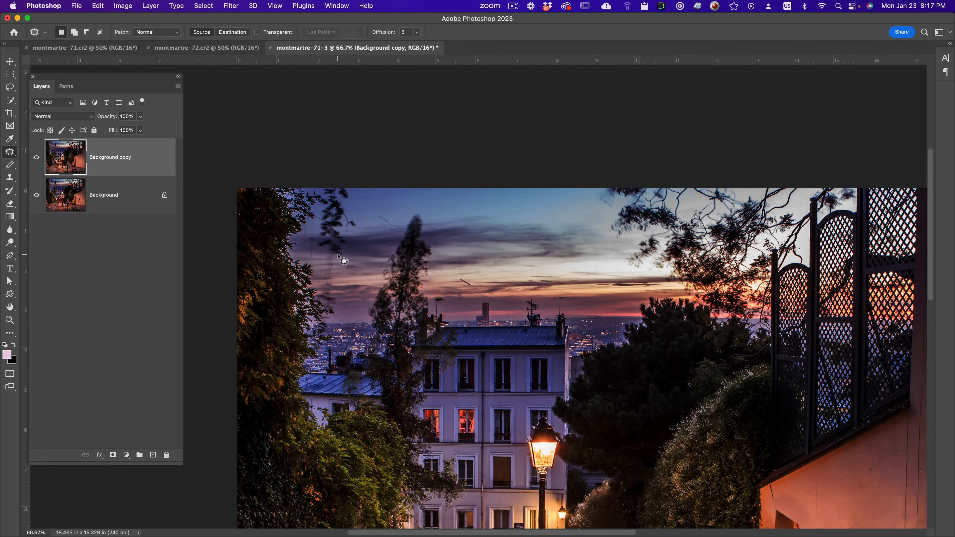
{"action": "mouse_move", "coordinate": [334, 262]}
{"action": "left_mouse_down"}
{"action": "mouse_move", "coordinate": [322, 280]}
{"action": "mouse_move", "coordinate": [328, 297]}
{"action": "mouse_move", "coordinate": [344, 277]}
{"action": "left_mouse_up"}
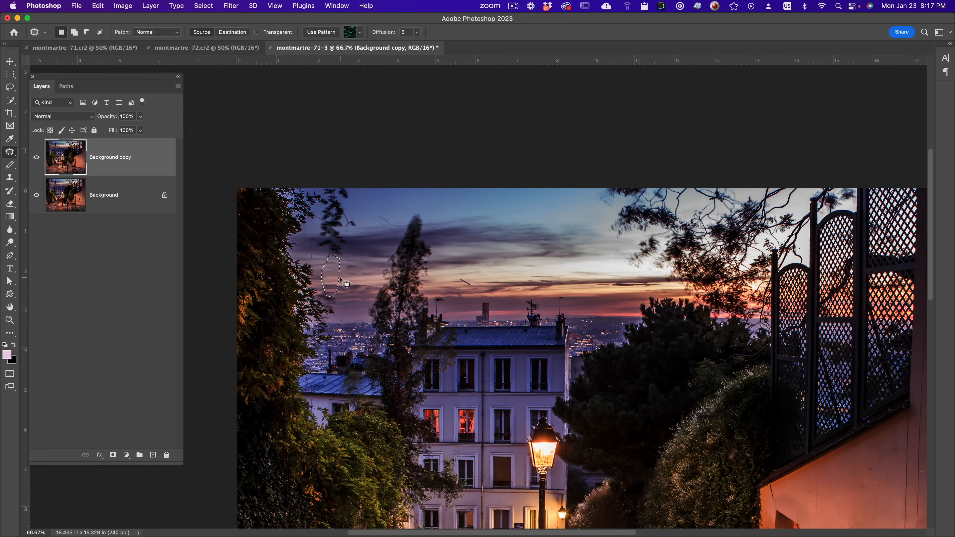
{"action": "key", "text": "super+d"}
Undo the last change and clone clean sky over the streak beneath the hanging leaves
{"action": "key", "text": "super+z"}
{"action": "left_click", "coordinate": [36, 194]}
{"action": "key", "text": "super+d"}
{"action": "key", "text": "s"}
{"action": "mouse_move", "coordinate": [350, 270]}
{"action": "left_mouse_down"}
{"action": "mouse_move", "coordinate": [362, 271]}
{"action": "mouse_move", "coordinate": [330, 278]}
{"action": "left_mouse_up"}
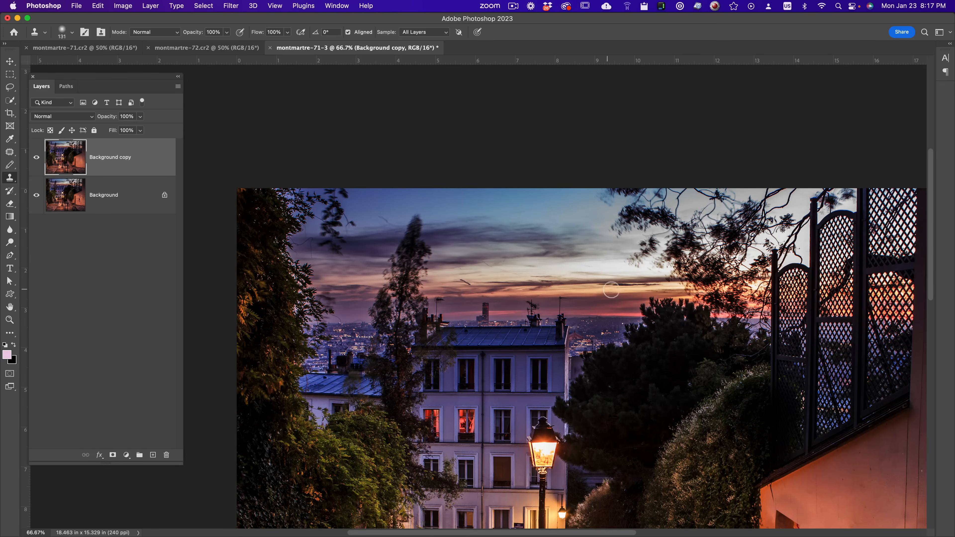
View the whole photo and compare it with and without the retouched Background copy layer
{"action": "scroll", "coordinate": [582, 248], "scroll_direction": "right", "scroll_amount": 3}
{"action": "scroll", "coordinate": [582, 249], "scroll_direction": "down", "scroll_amount": 1}
{"action": "key", "text": "z"}
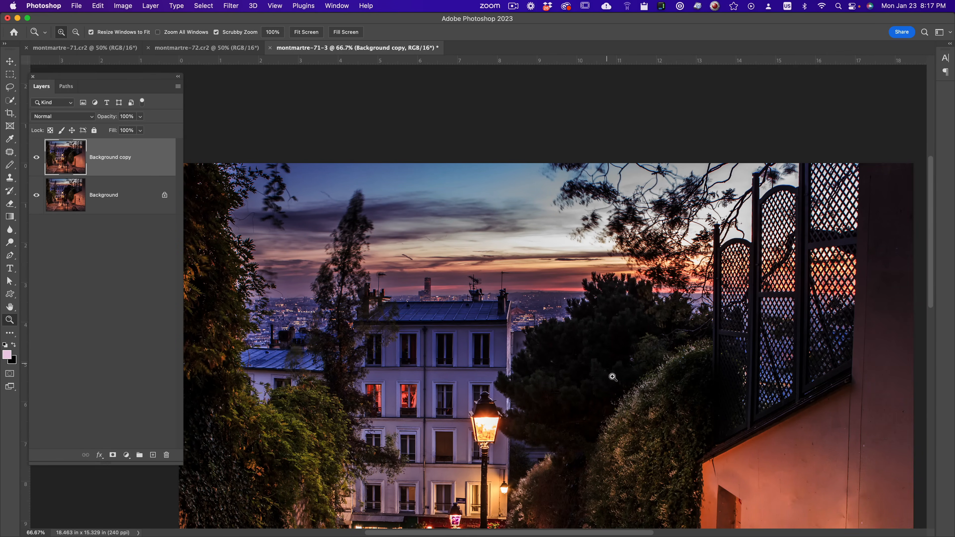
{"action": "left_click", "coordinate": [620, 386], "text": "alt"}
{"action": "left_click", "coordinate": [566, 371]}
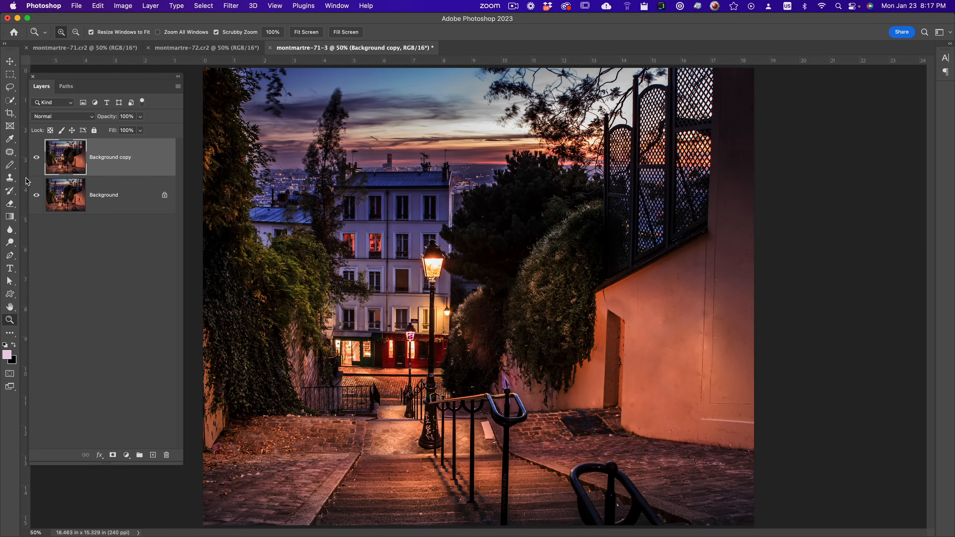
{"action": "left_click", "coordinate": [37, 158]}
{"action": "left_click", "coordinate": [37, 158]}
Close the retouched montmartre-71-3 document with its changes saved, and switch to Lightroom Classic
{"action": "left_click", "coordinate": [77, 6]}
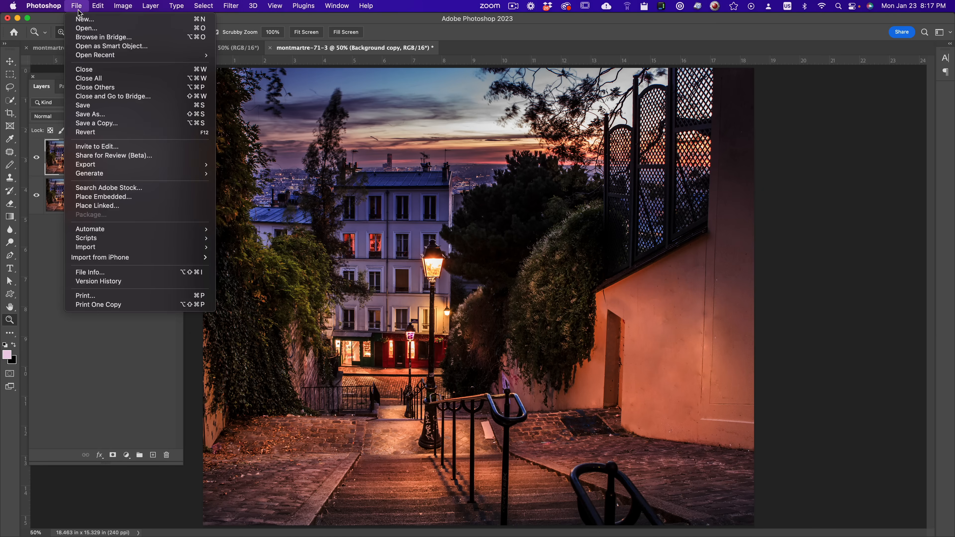
{"action": "left_click", "coordinate": [100, 72]}
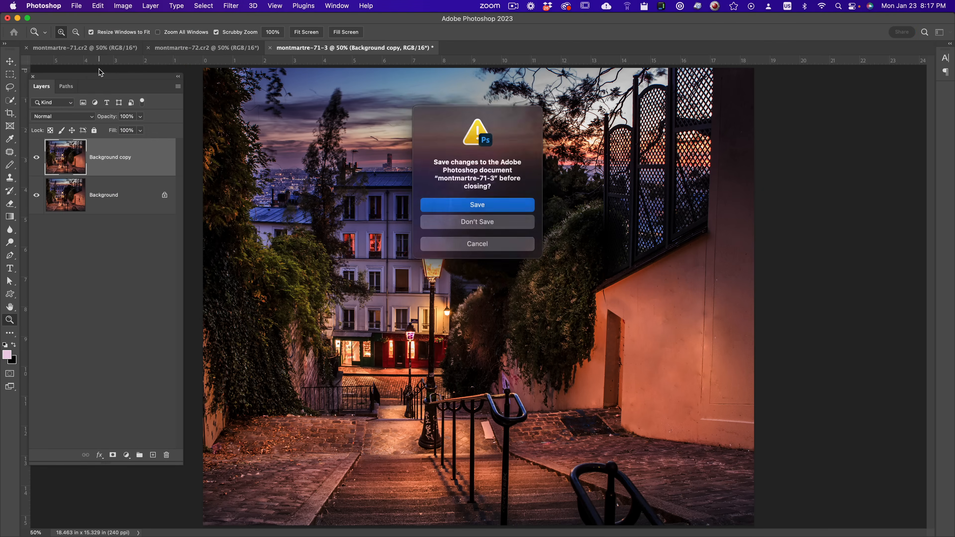
{"action": "left_click", "coordinate": [454, 206]}
{"action": "key", "text": "super+Tab"}
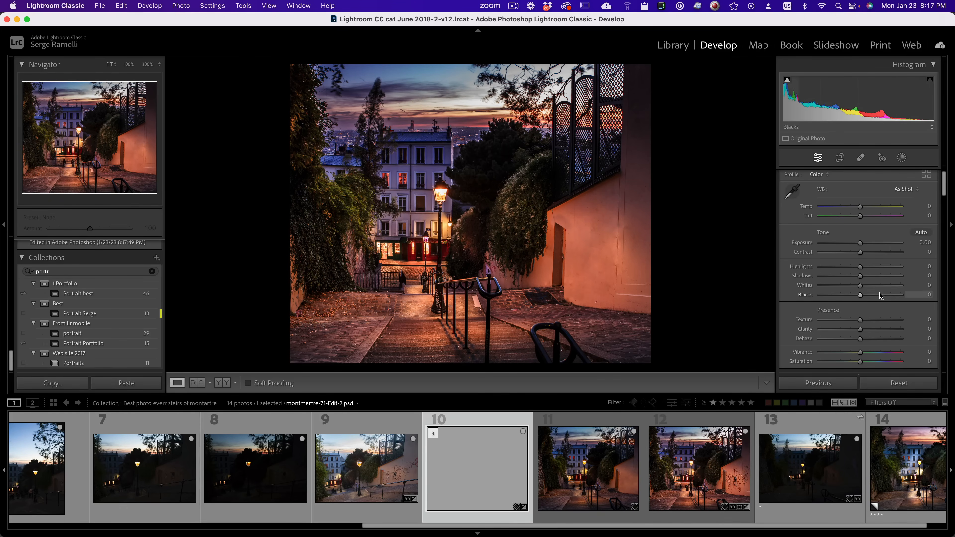
Set the edited photo's Highlights to -55, Shadows to +55, Whites to +22 and Blacks to -21
{"action": "left_click", "coordinate": [877, 276]}
{"action": "left_click", "coordinate": [882, 276]}
{"action": "left_click", "coordinate": [837, 266]}
{"action": "mouse_move", "coordinate": [860, 295]}
{"action": "left_mouse_down"}
{"action": "mouse_move", "coordinate": [852, 295]}
{"action": "mouse_move", "coordinate": [871, 286]}
{"action": "left_mouse_up"}
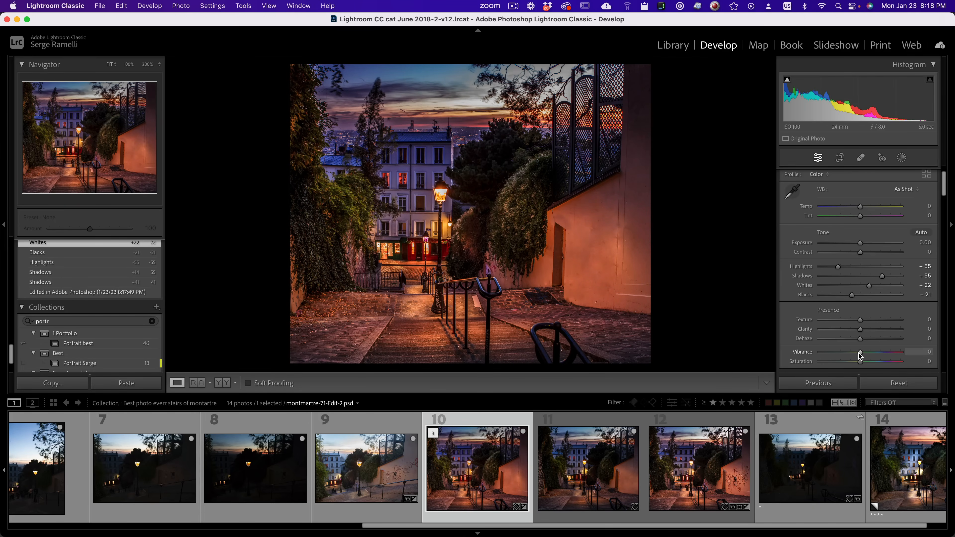
Set the photo's Contrast to +36, Vibrance to -22, Saturation to -6 and Exposure to +0.10
{"action": "left_click_drag", "start_coordinate": [860, 356], "coordinate": [855, 356]}
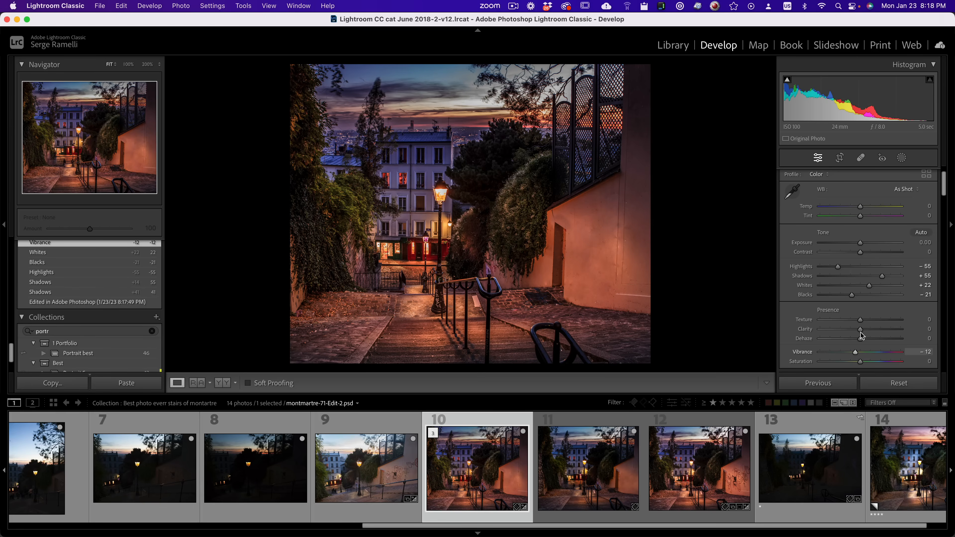
{"action": "left_click_drag", "start_coordinate": [861, 252], "coordinate": [875, 254]}
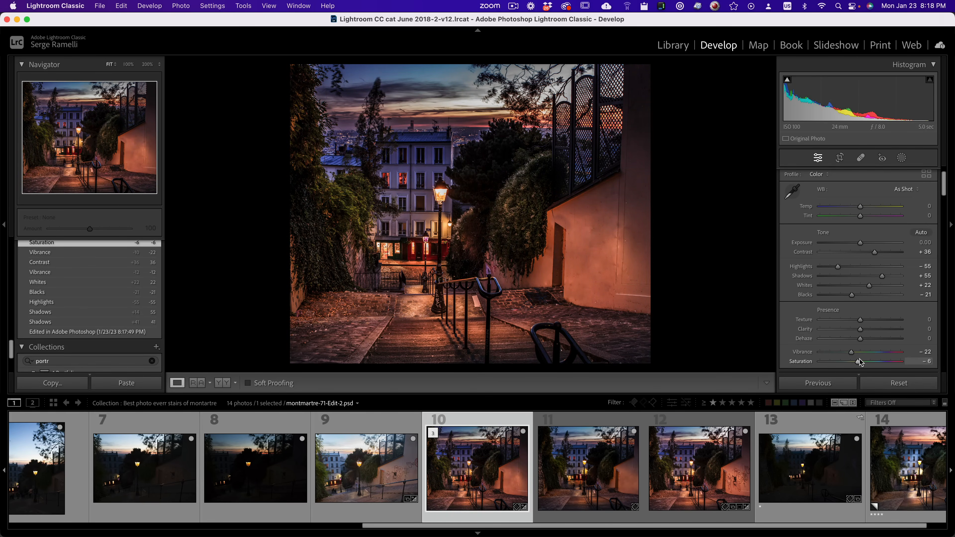
{"action": "left_click_drag", "start_coordinate": [860, 243], "coordinate": [861, 243]}
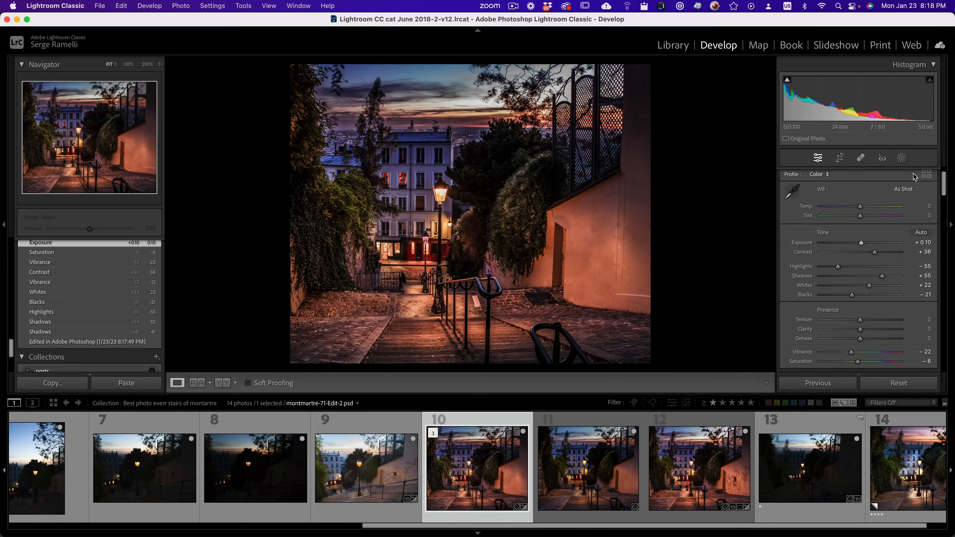
Add a linear gradient mask inward from the photo's right edge over the orange wall, and set its Exposure to -0.60
{"action": "left_click", "coordinate": [902, 158]}
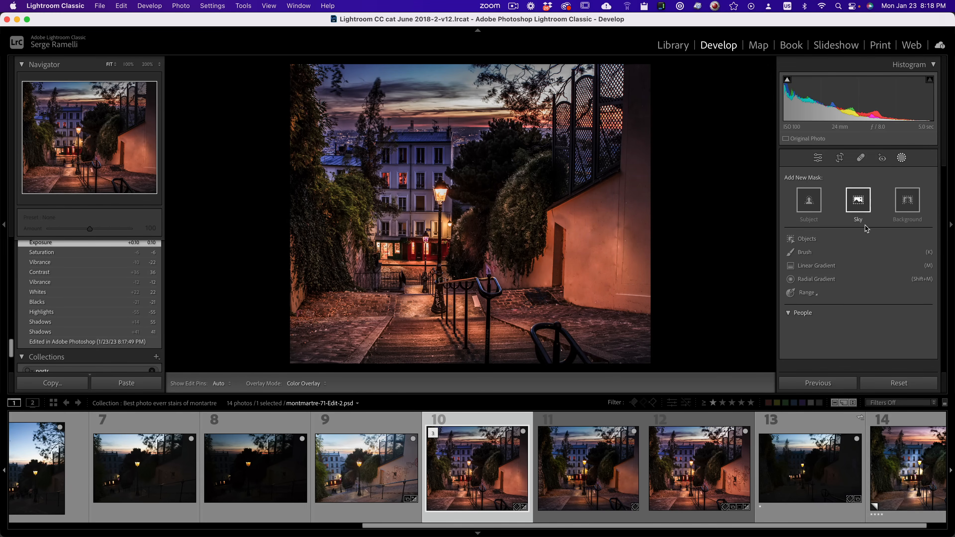
{"action": "left_click", "coordinate": [803, 265]}
{"action": "left_click_drag", "start_coordinate": [643, 261], "coordinate": [531, 262]}
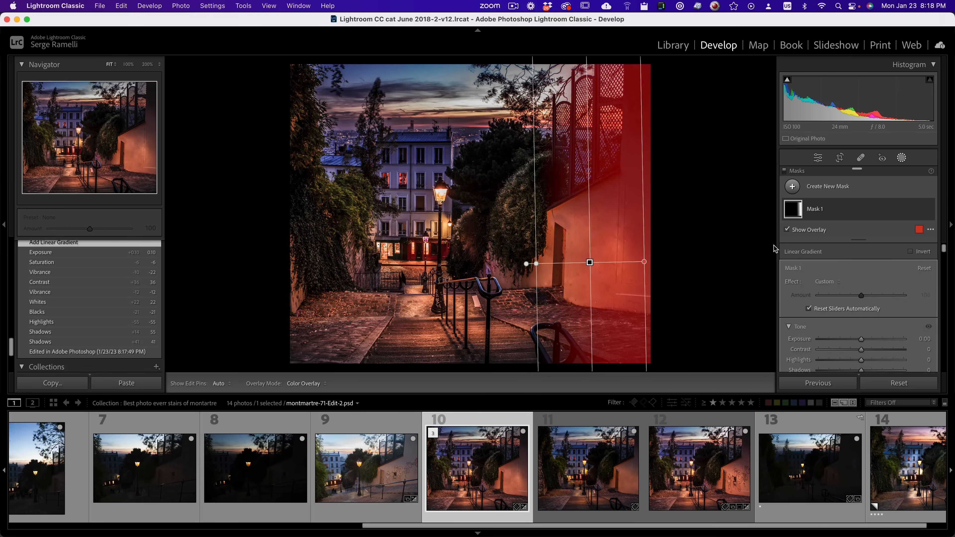
{"action": "left_click_drag", "start_coordinate": [861, 339], "coordinate": [856, 343]}
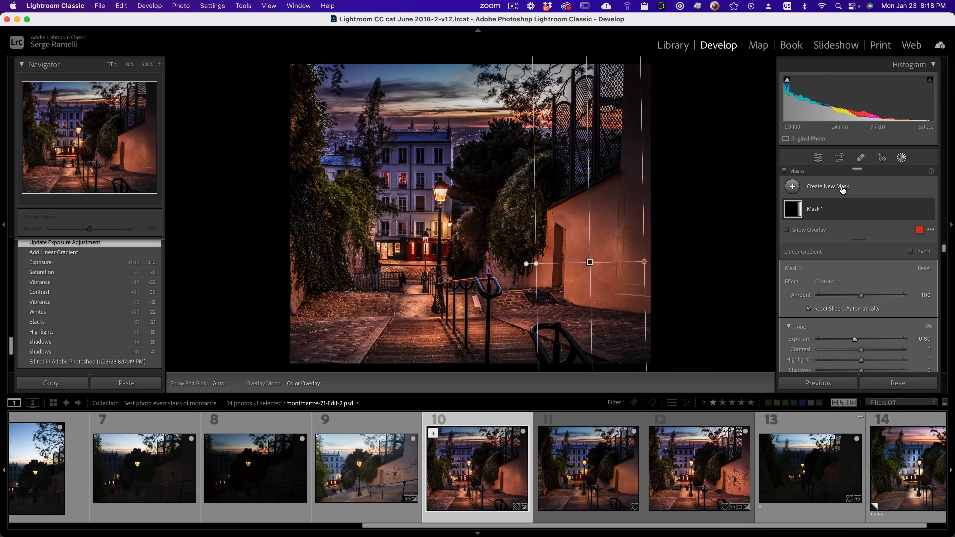
Add a second linear gradient mask inward from the photo's left edge over the ivy and foliage
{"action": "left_click", "coordinate": [791, 186]}
{"action": "left_click", "coordinate": [837, 305]}
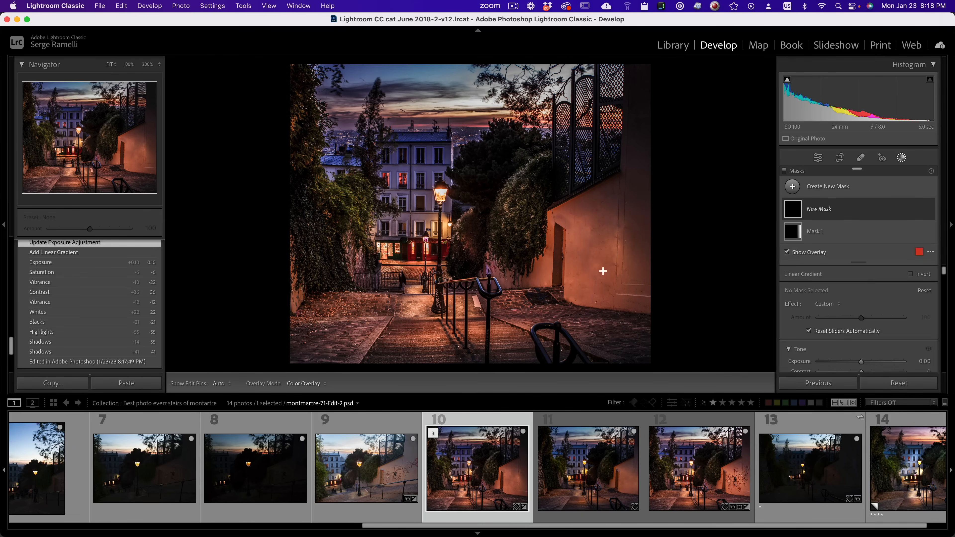
{"action": "left_click_drag", "start_coordinate": [309, 262], "coordinate": [340, 263]}
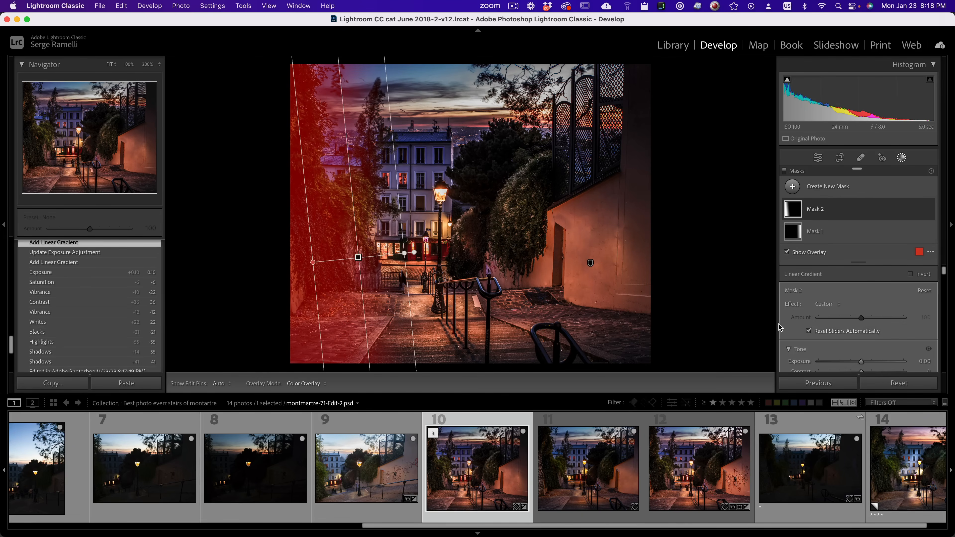
{"action": "scroll", "coordinate": [847, 297], "scroll_direction": "down", "scroll_amount": 1}
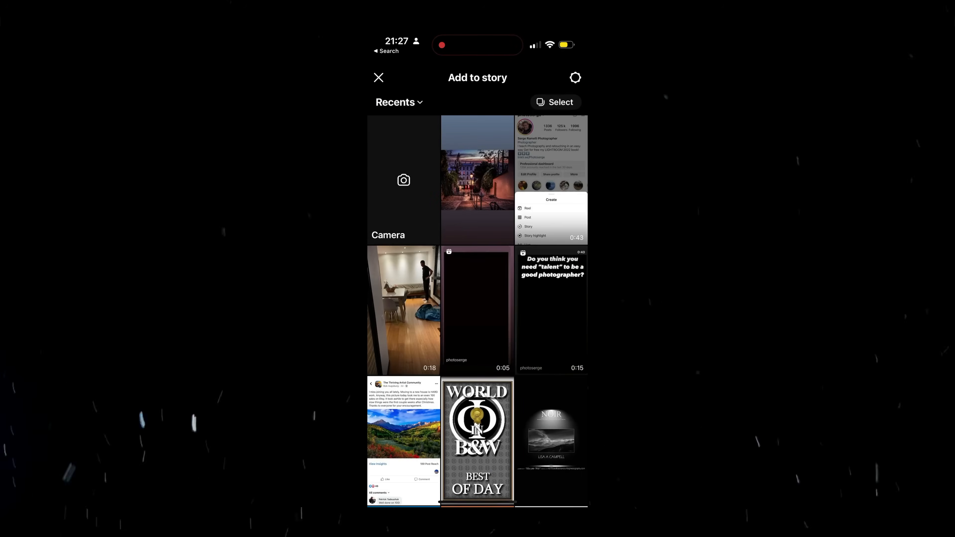
{"action": "left_click", "coordinate": [477, 180]}
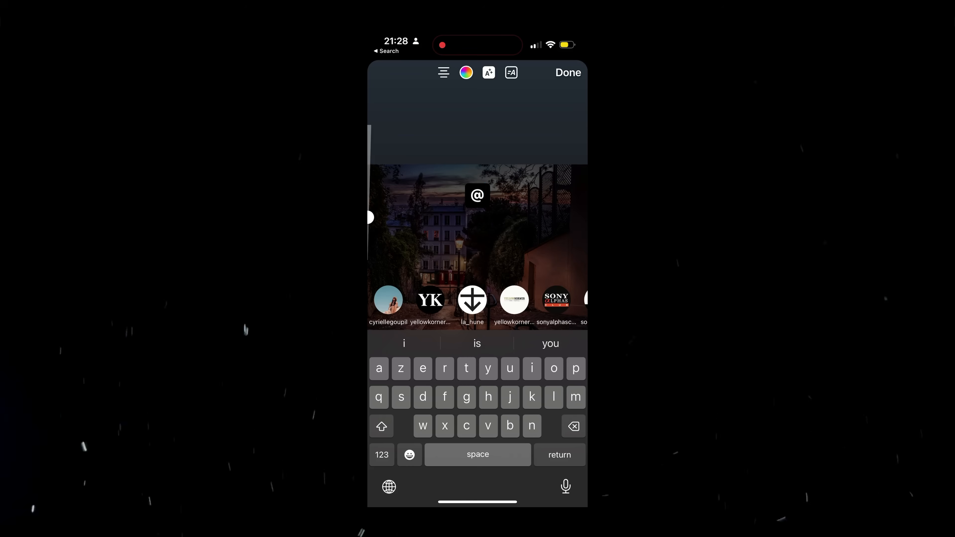
{"action": "type", "text": "pho"}
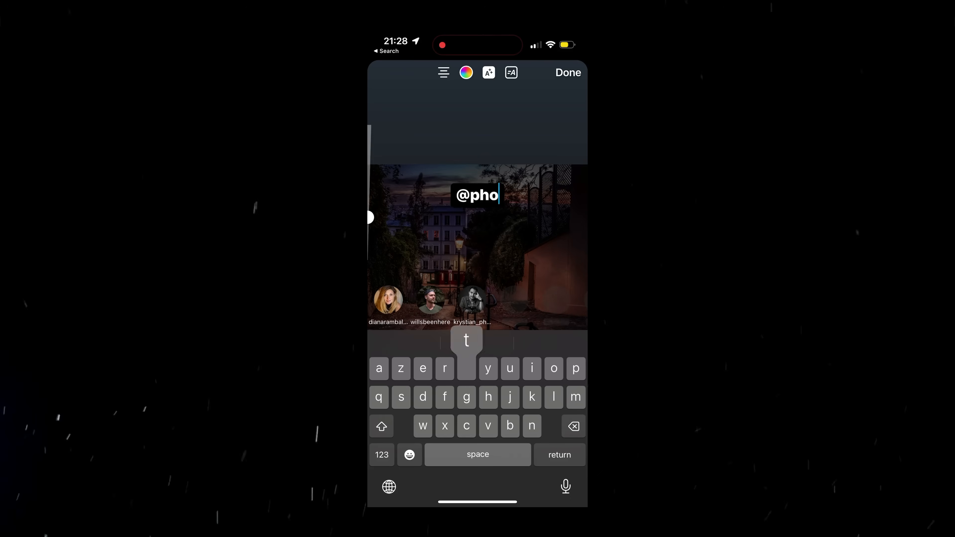